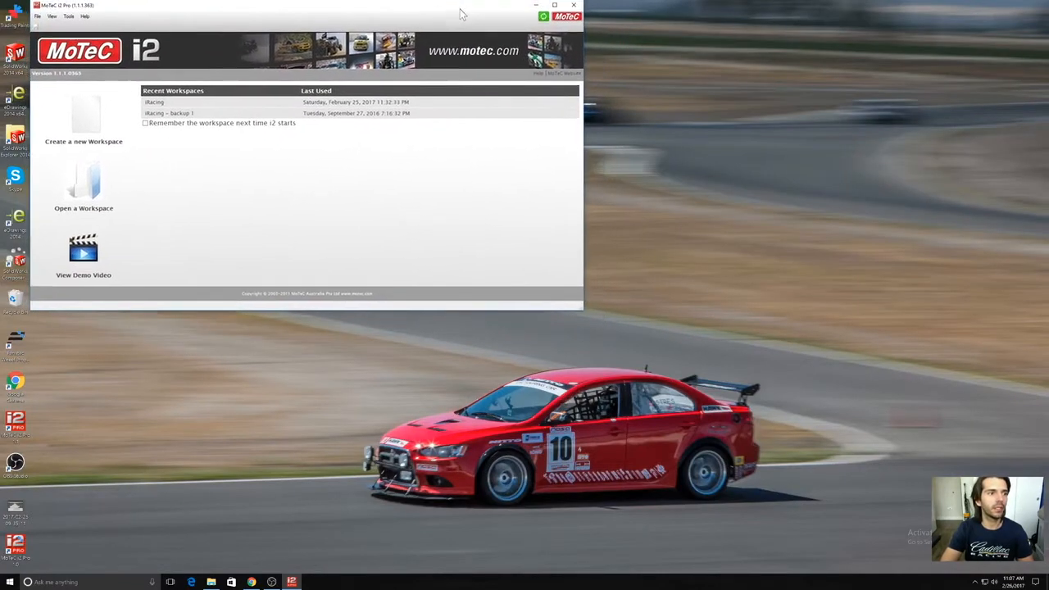
# Step: Enlarge the application window and open the recent iRacing workspace
pyautogui.moveTo(579, 314); pyautogui.dragTo(957, 561)
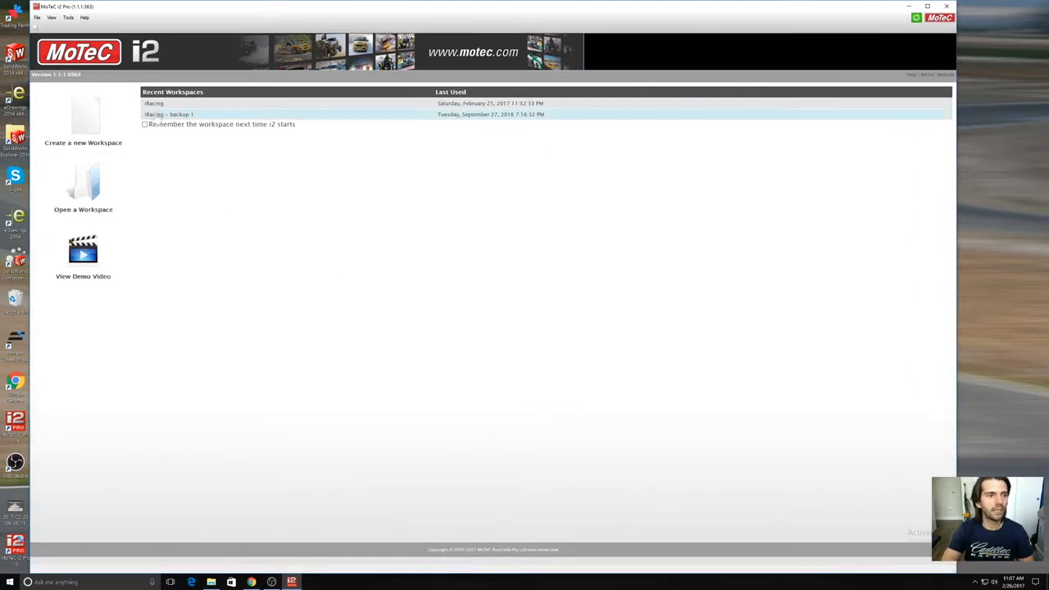
pyautogui.click(154, 104)
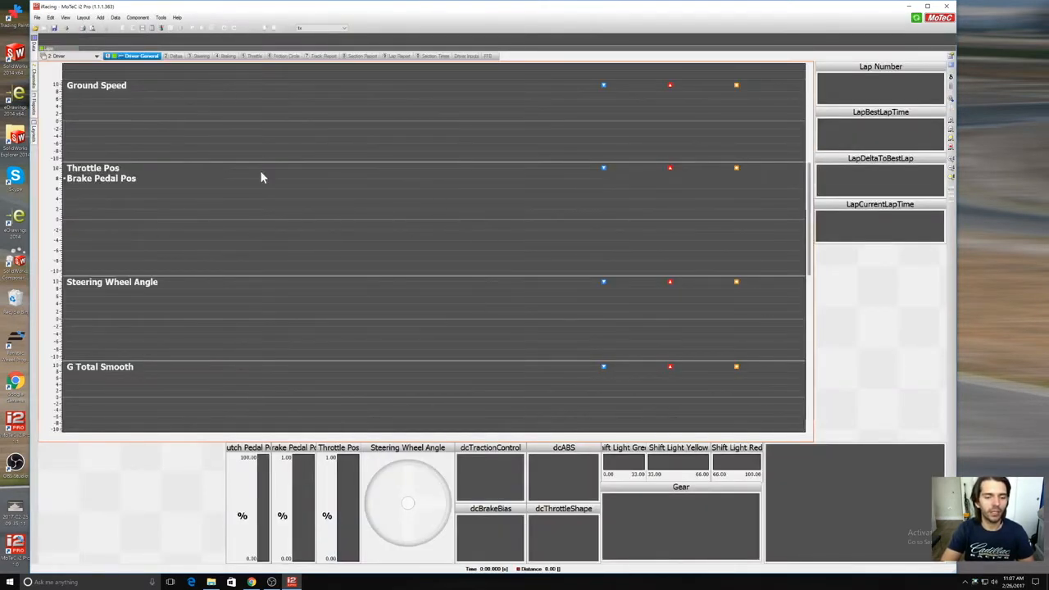
# Step: Browse the log files in the iRacing telemetry folder, comparing their venues, fastest times, dates and setup comments
pyautogui.click(34, 27)
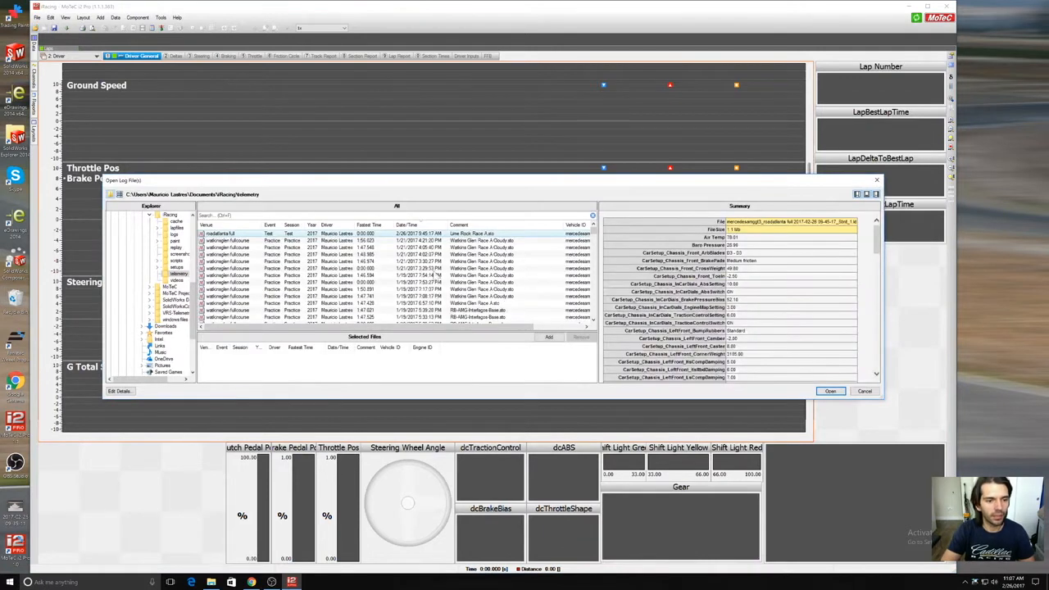
pyautogui.scroll(-5, 438, 276)
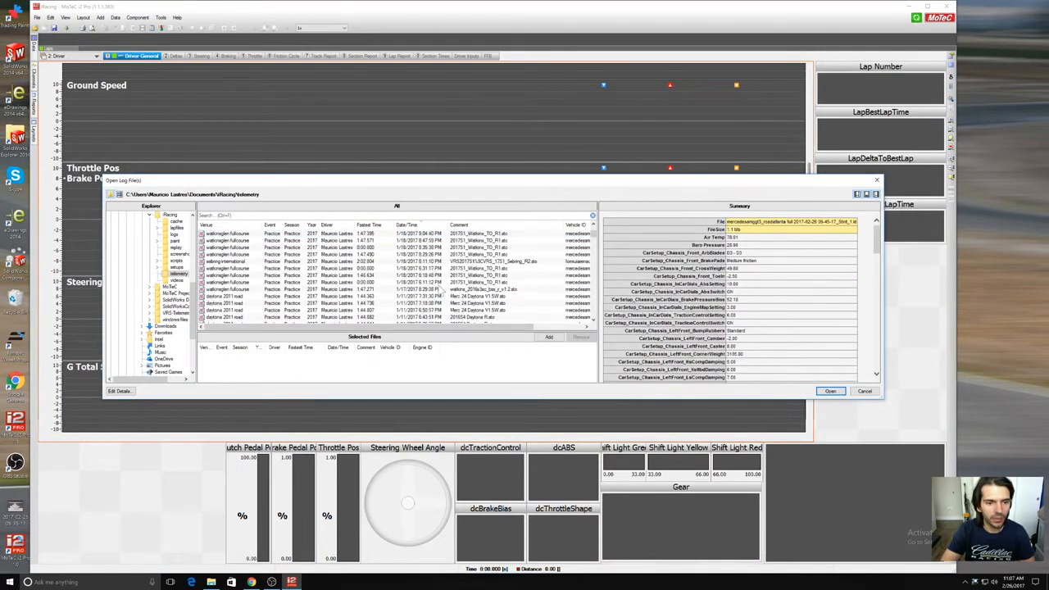
pyautogui.scroll(-2, 387, 283)
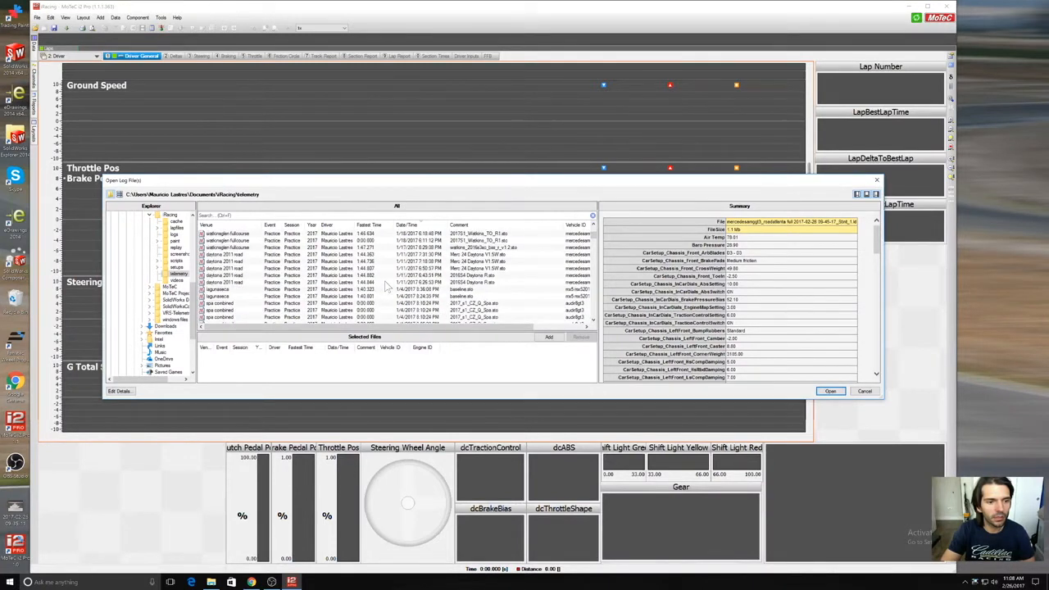
pyautogui.scroll(-4, 387, 283)
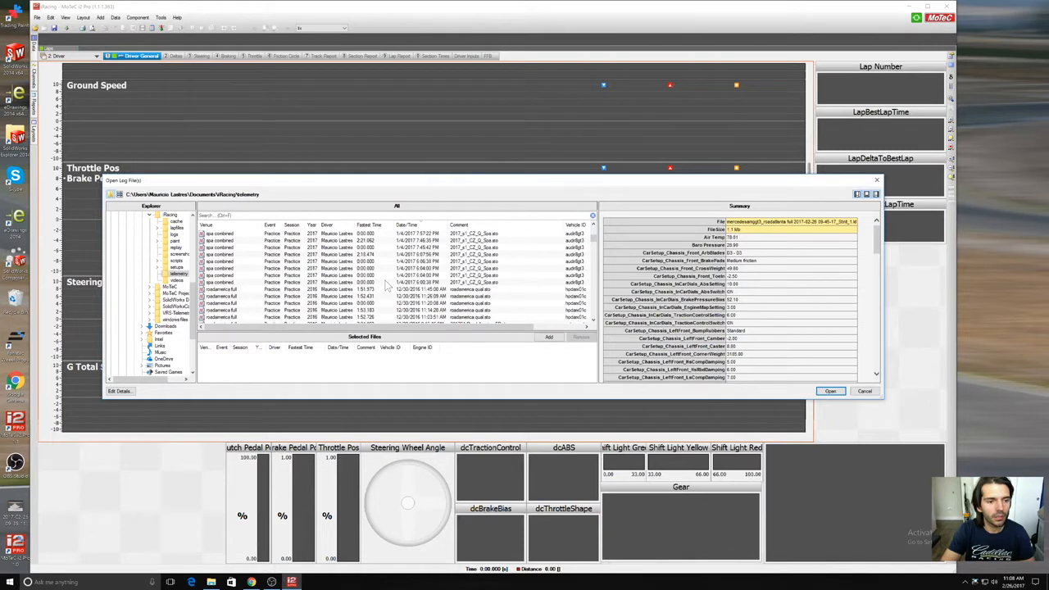
pyautogui.scroll(-1, 387, 283)
pyautogui.scroll(4, 387, 283)
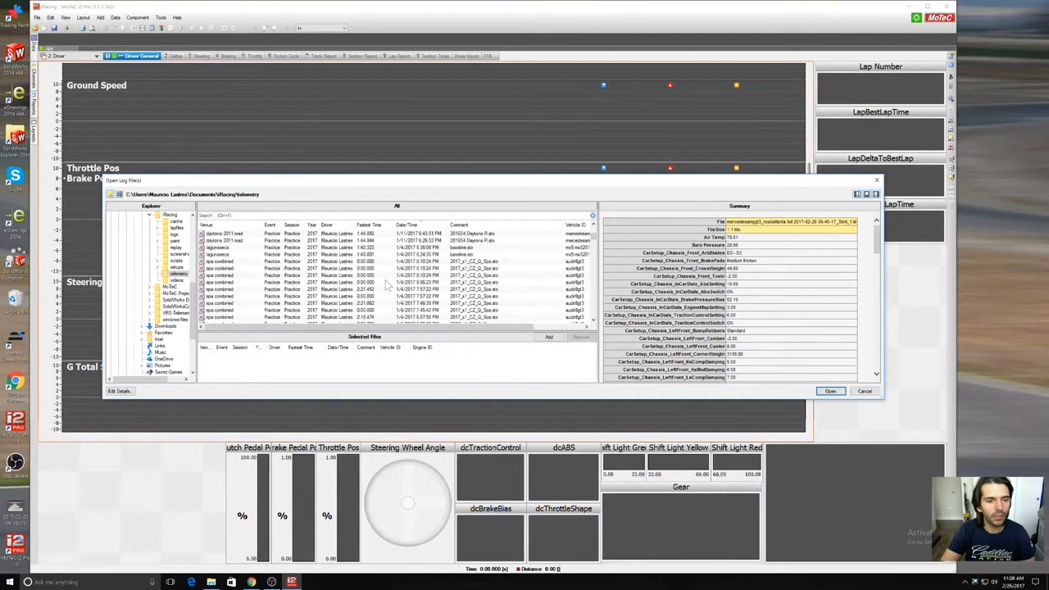
pyautogui.scroll(4, 387, 283)
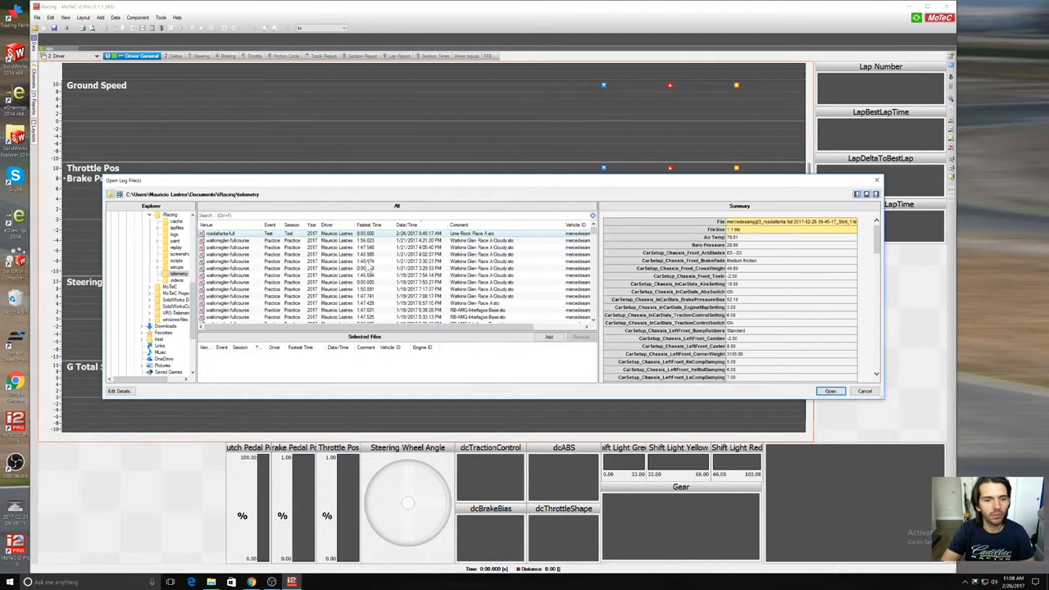
pyautogui.click(490, 241)
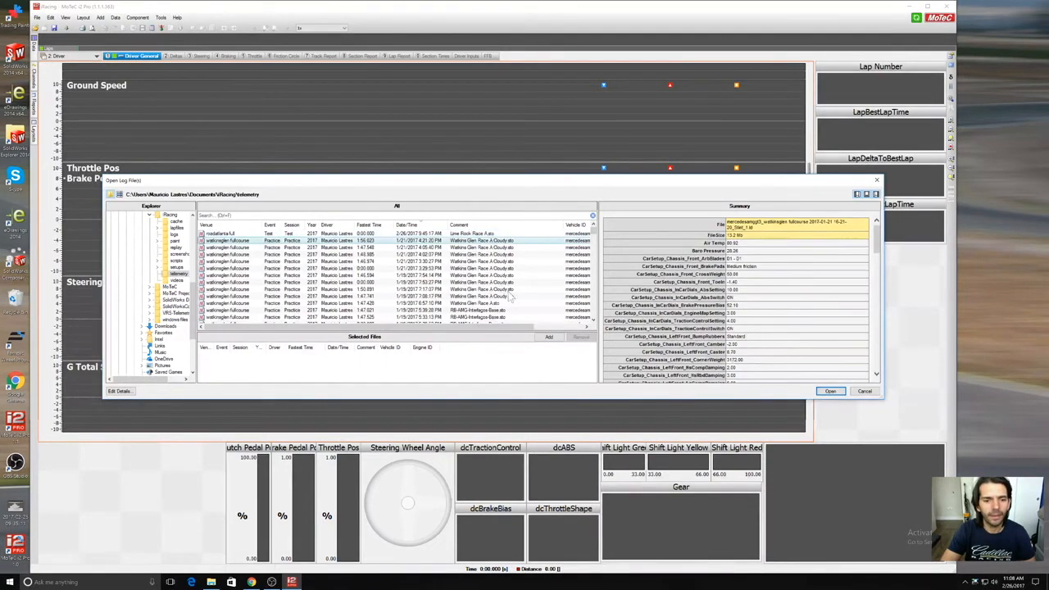
pyautogui.click(519, 291)
pyautogui.scroll(-1, 519, 290)
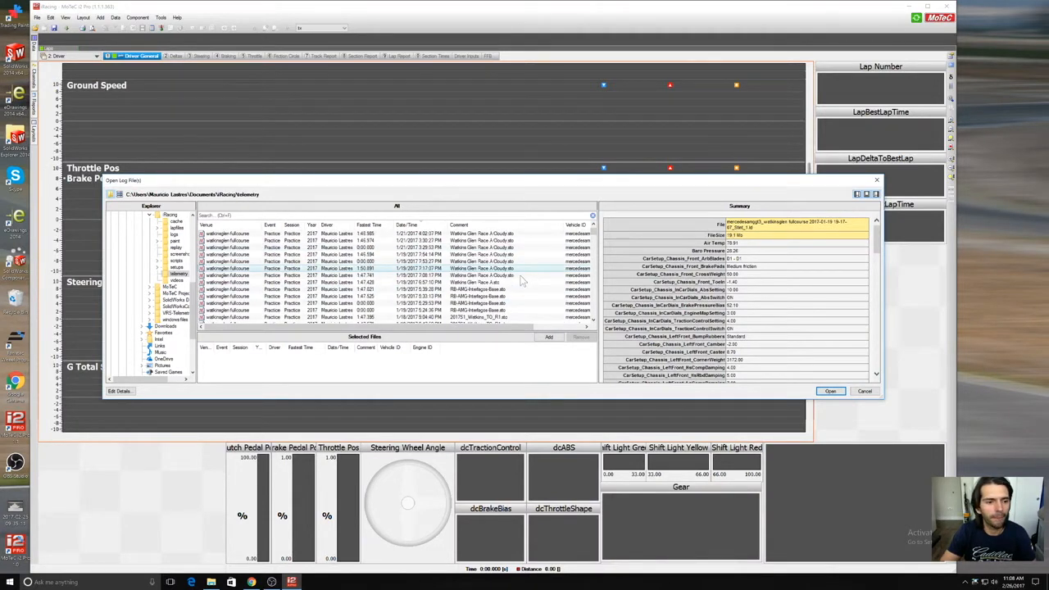
pyautogui.scroll(-1, 521, 275)
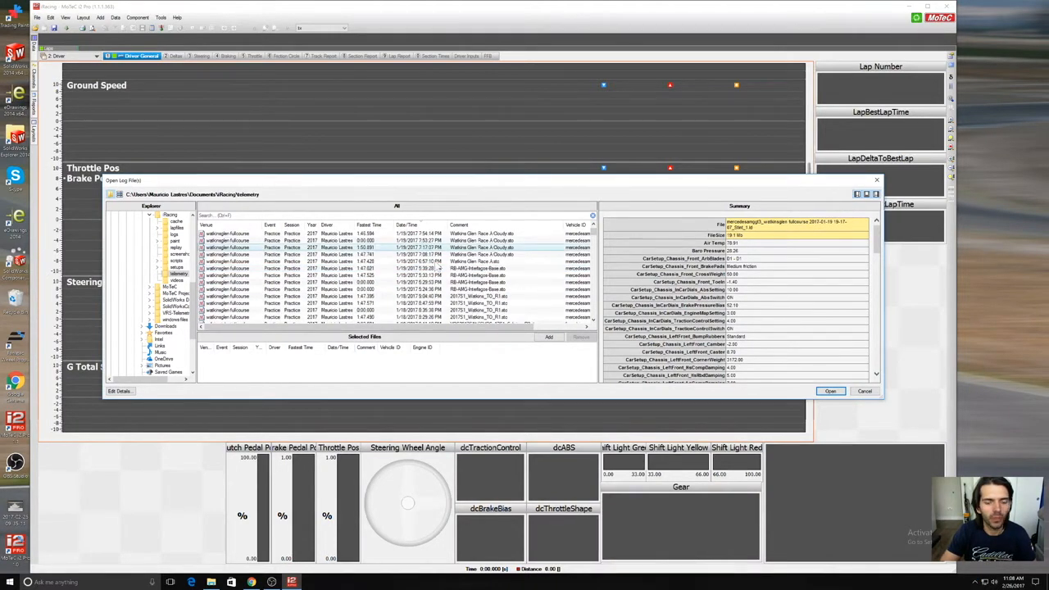
pyautogui.click(376, 255)
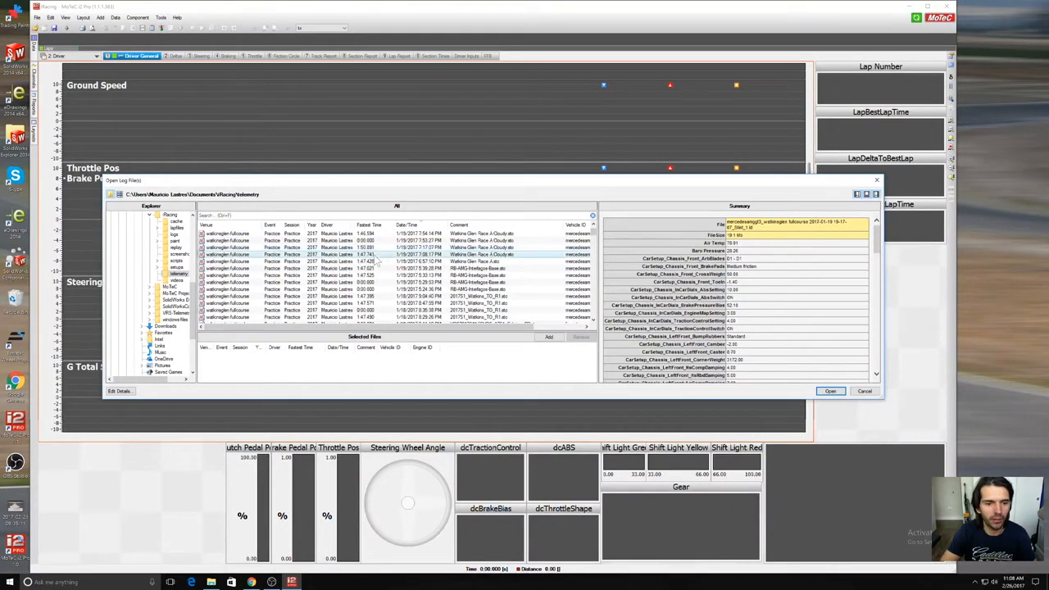
pyautogui.scroll(1, 382, 266)
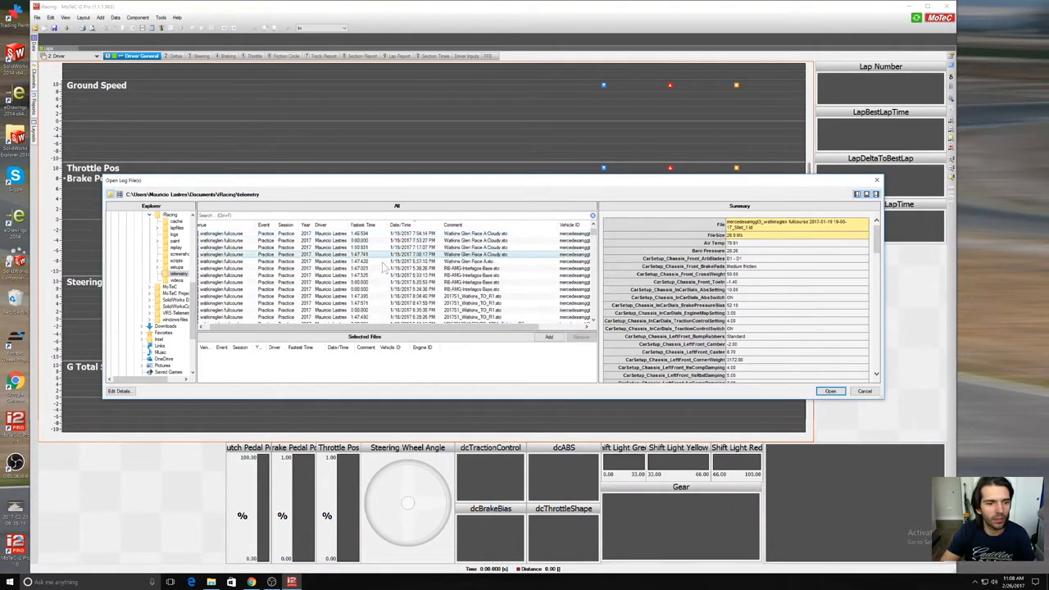
pyautogui.scroll(1, 385, 261)
# Step: Open the watkinsglen fullcourse practice log from 1/21/2017 3:30:27 PM, with the fastest time of 1:46.974, after checking its summary details
pyautogui.click(386, 266)
pyautogui.click(386, 262)
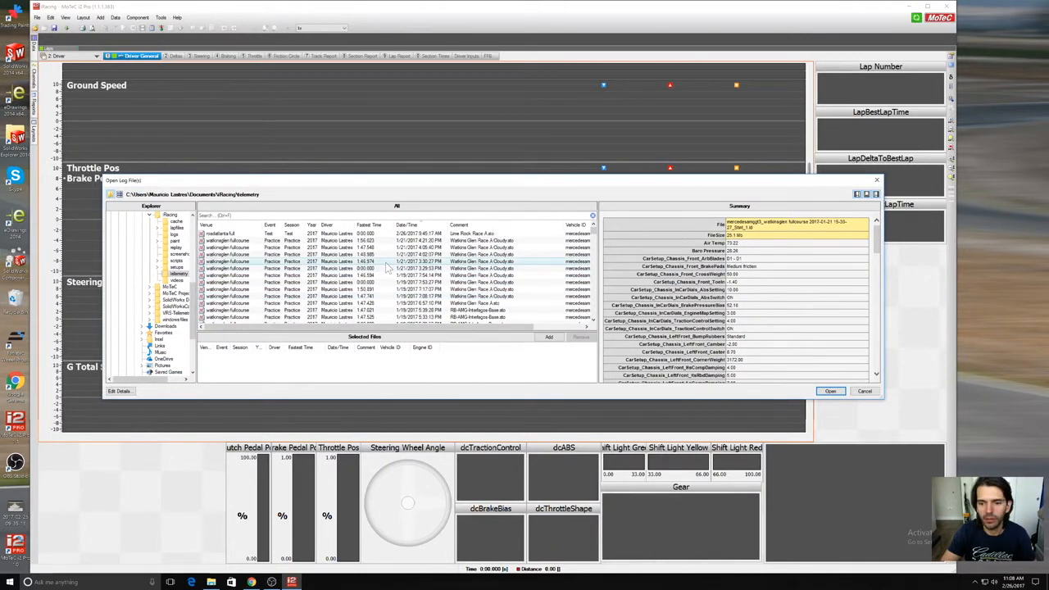
pyautogui.scroll(-8, 734, 291)
pyautogui.scroll(-10, 736, 295)
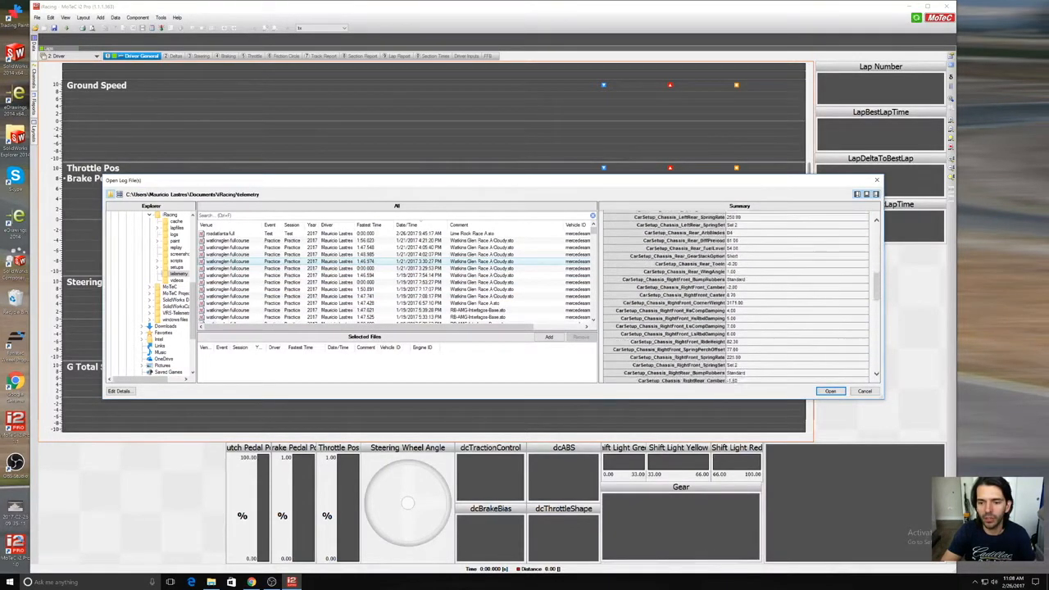
pyautogui.scroll(-3, 736, 295)
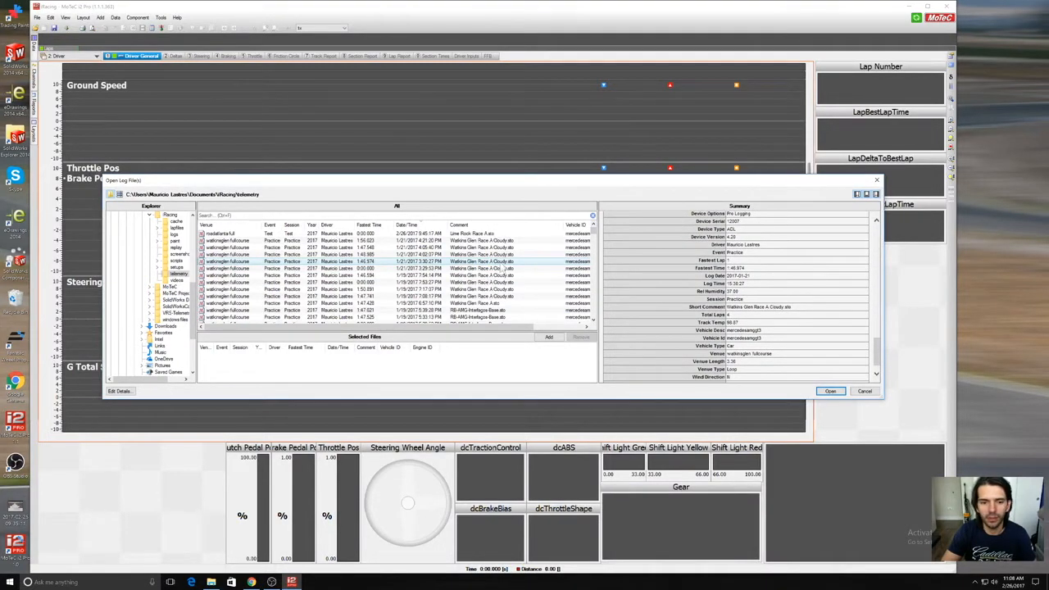
pyautogui.click(836, 392)
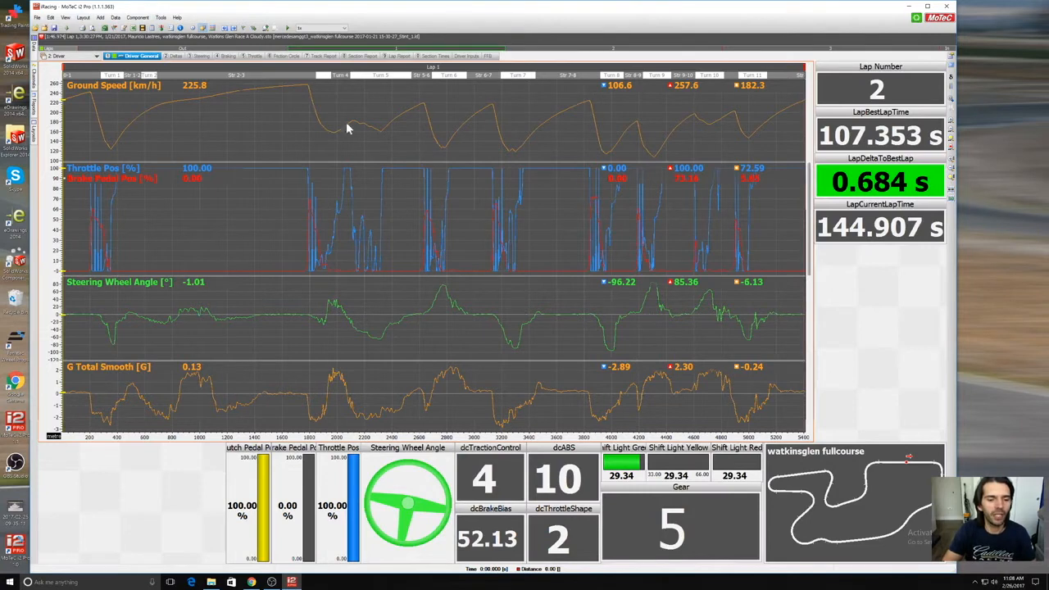
# Step: Open the program options and review the Analysis, Details, Database, Telemetry and Video settings
pyautogui.click(161, 17)
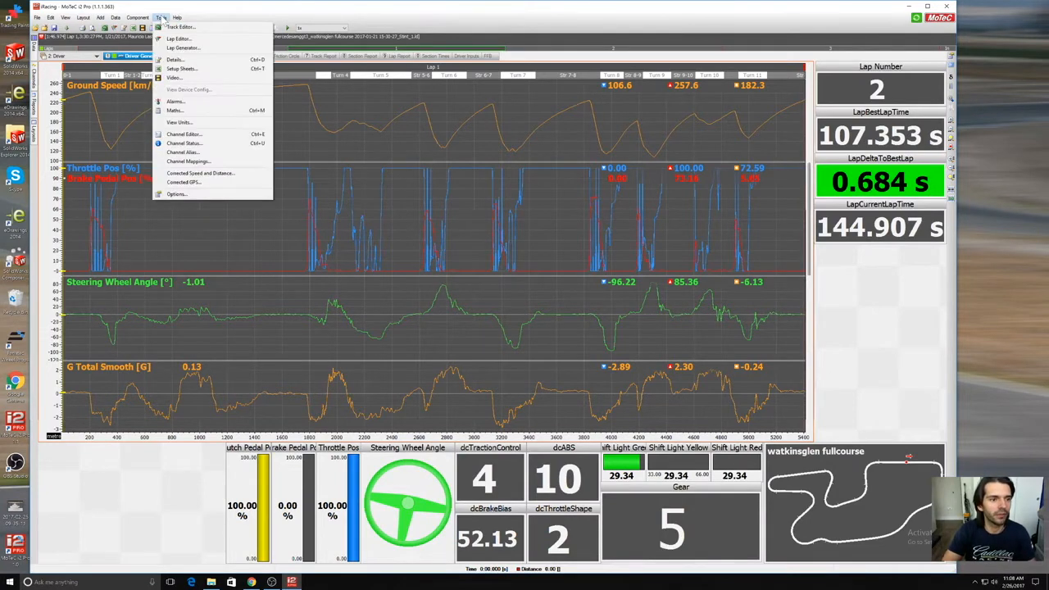
pyautogui.click(177, 194)
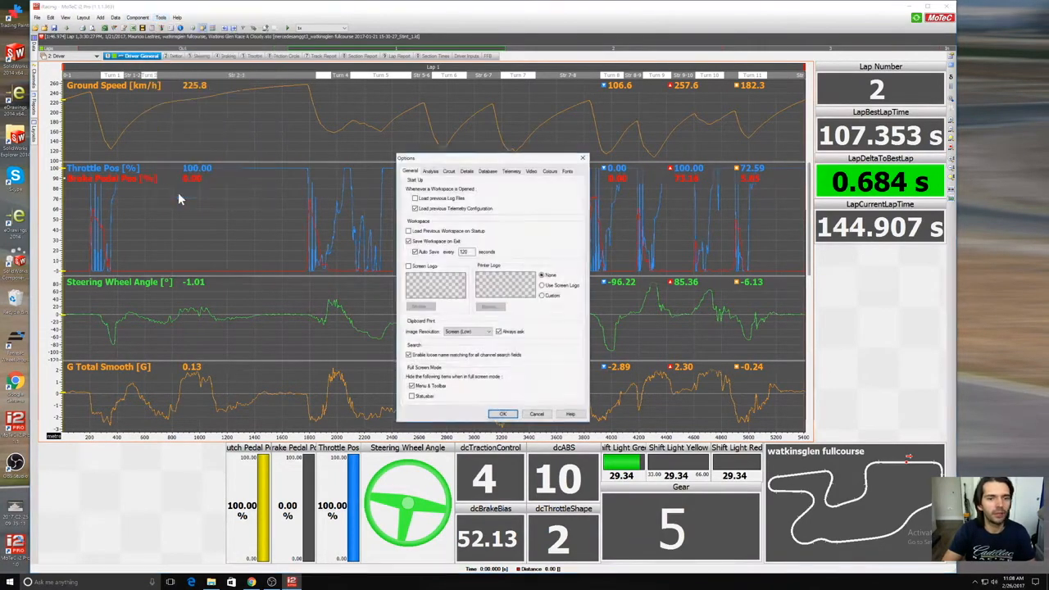
pyautogui.click(432, 171)
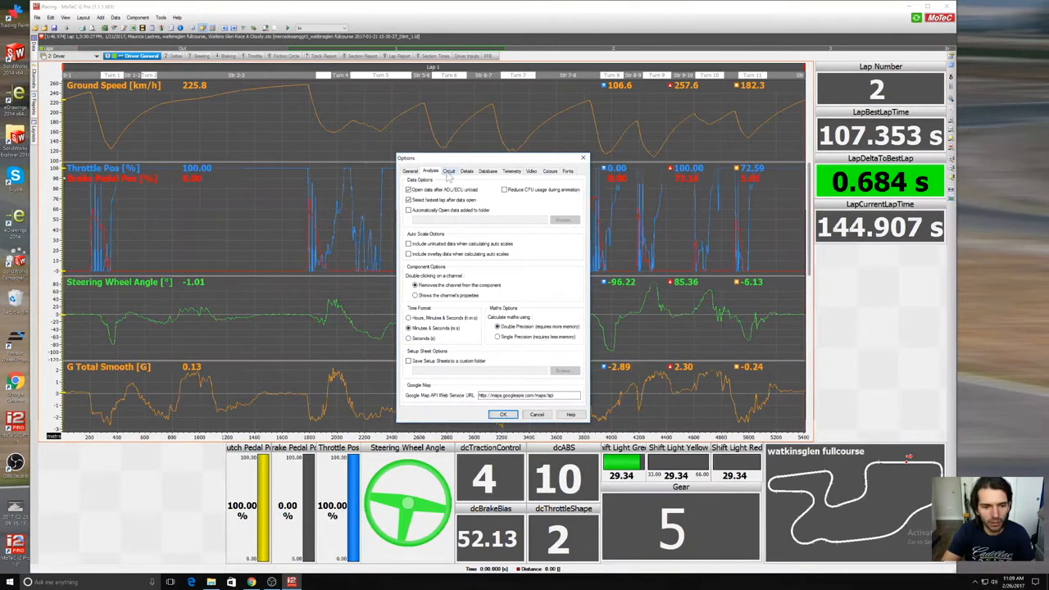
pyautogui.click(466, 173)
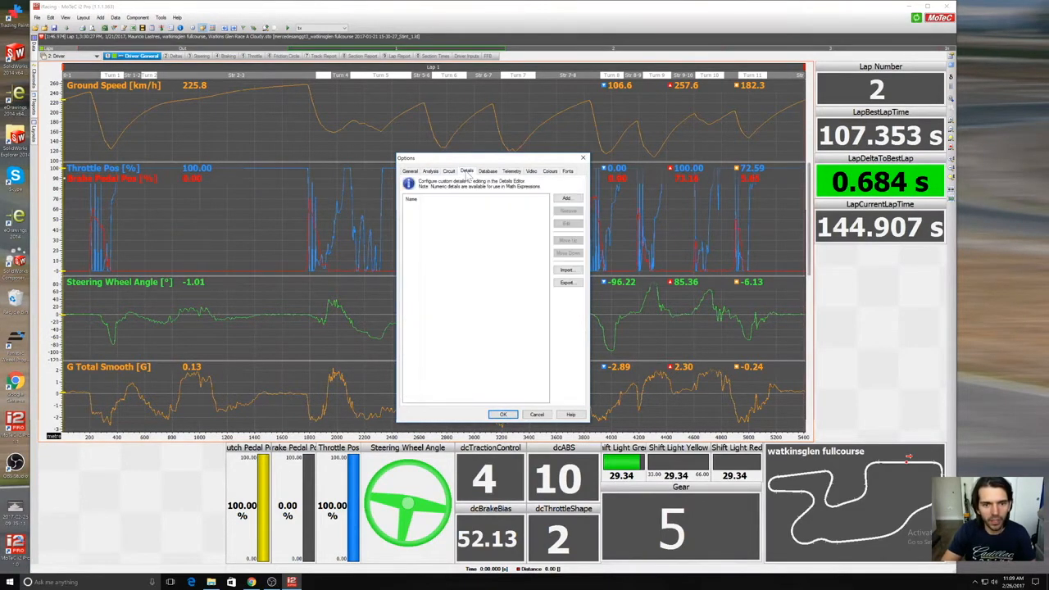
pyautogui.click(486, 173)
pyautogui.click(512, 172)
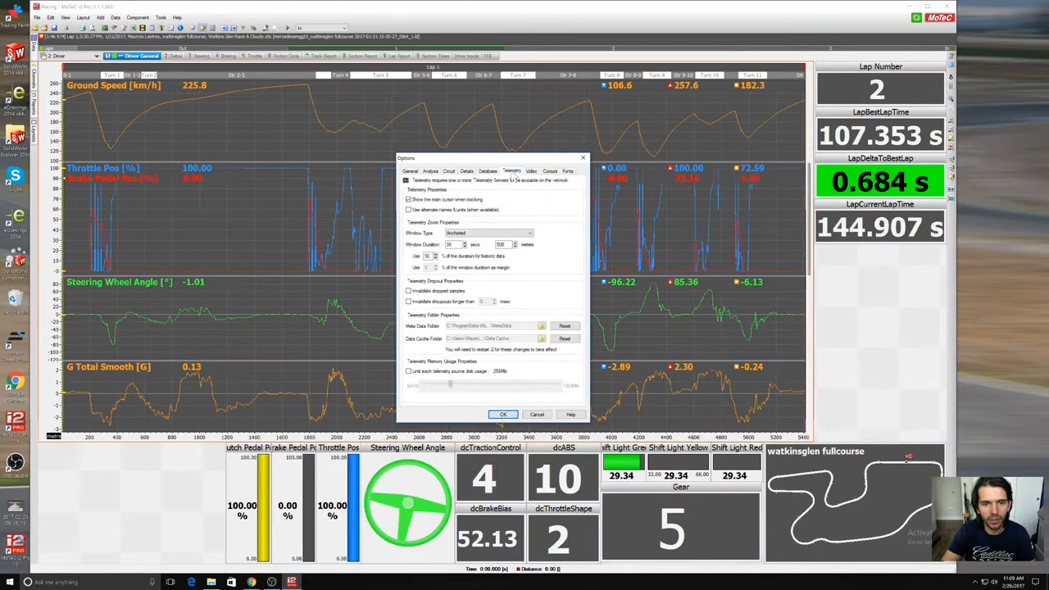
pyautogui.click(532, 172)
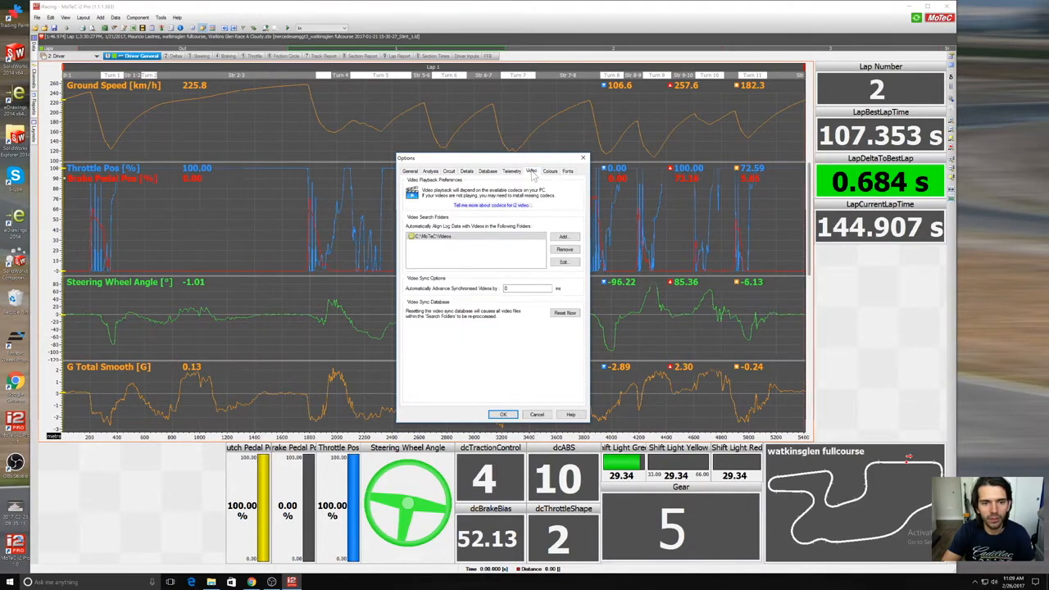
# Step: View the available colour schemes in the Colours options, declining to save the modified scheme, and leave the list without choosing one
pyautogui.click(549, 172)
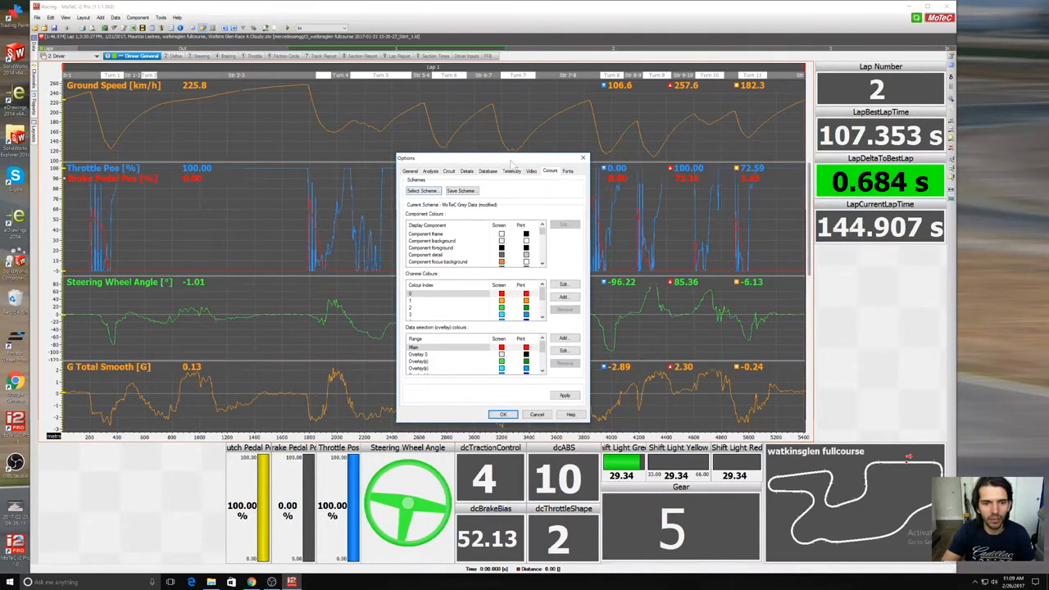
pyautogui.click(434, 193)
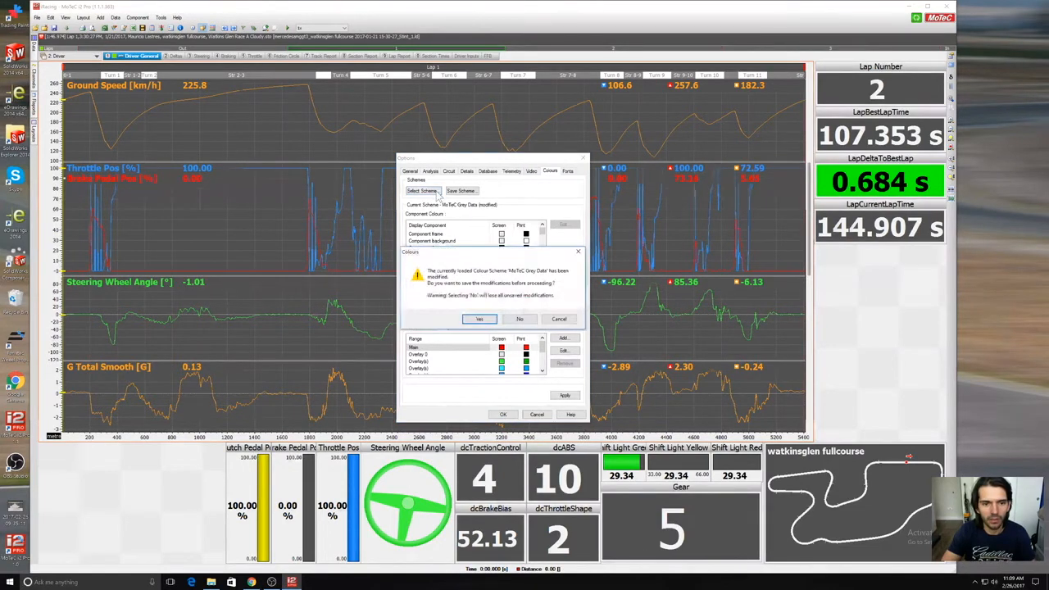
pyautogui.click(560, 319)
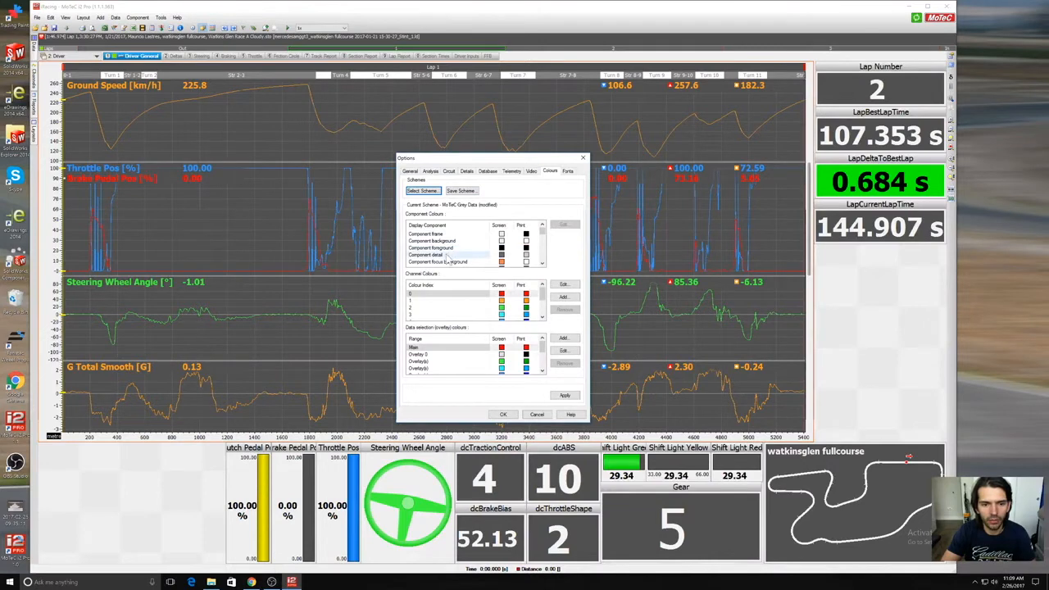
pyautogui.moveTo(544, 233)
pyautogui.mouseDown()
pyautogui.moveTo(546, 249)
pyautogui.moveTo(547, 229)
pyautogui.mouseUp()
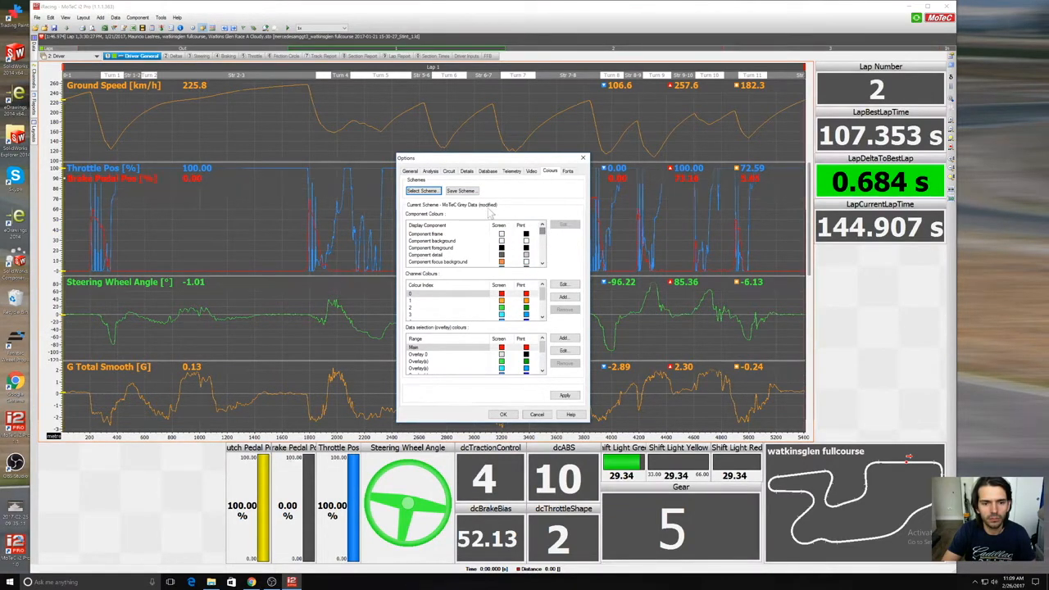
pyautogui.click(423, 191)
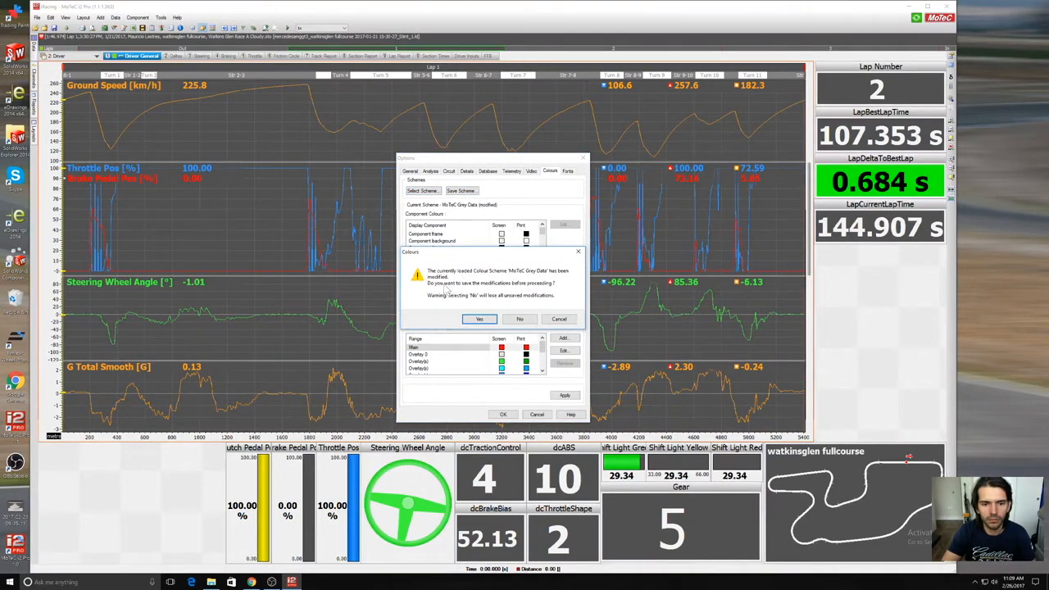
pyautogui.click(522, 320)
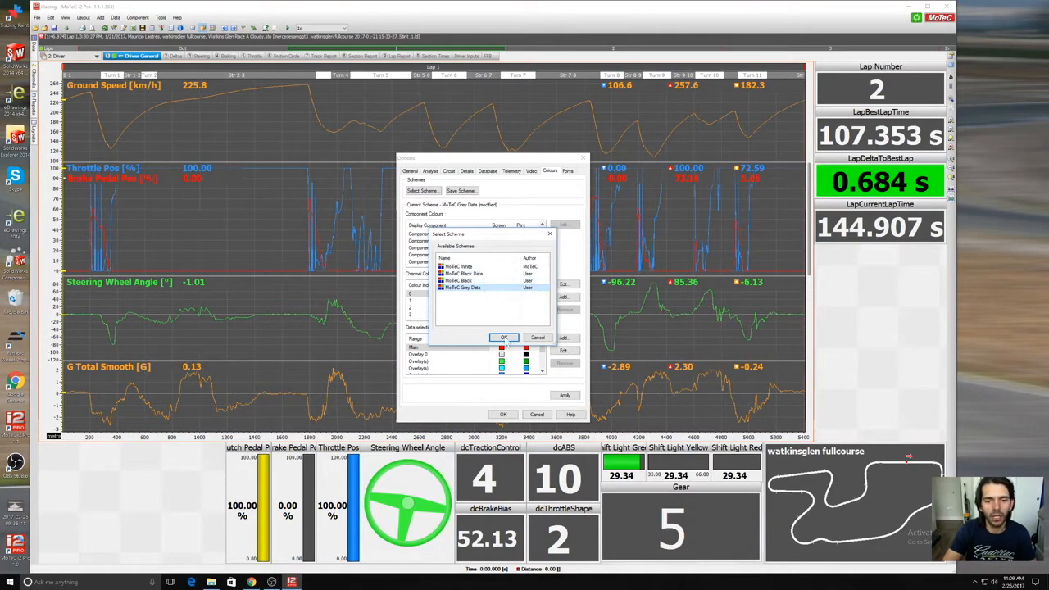
pyautogui.click(537, 338)
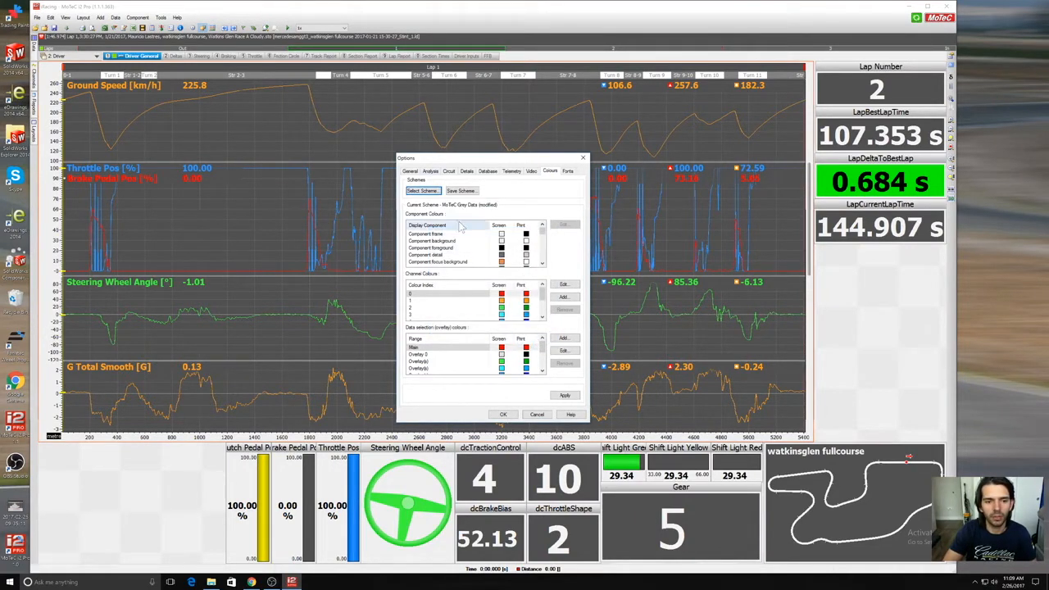
# Step: Look through the component, channel and overlay colour lists, opening a new channel colour entry with its colour picker and cancelling both
pyautogui.moveTo(542, 233); pyautogui.dragTo(547, 316)
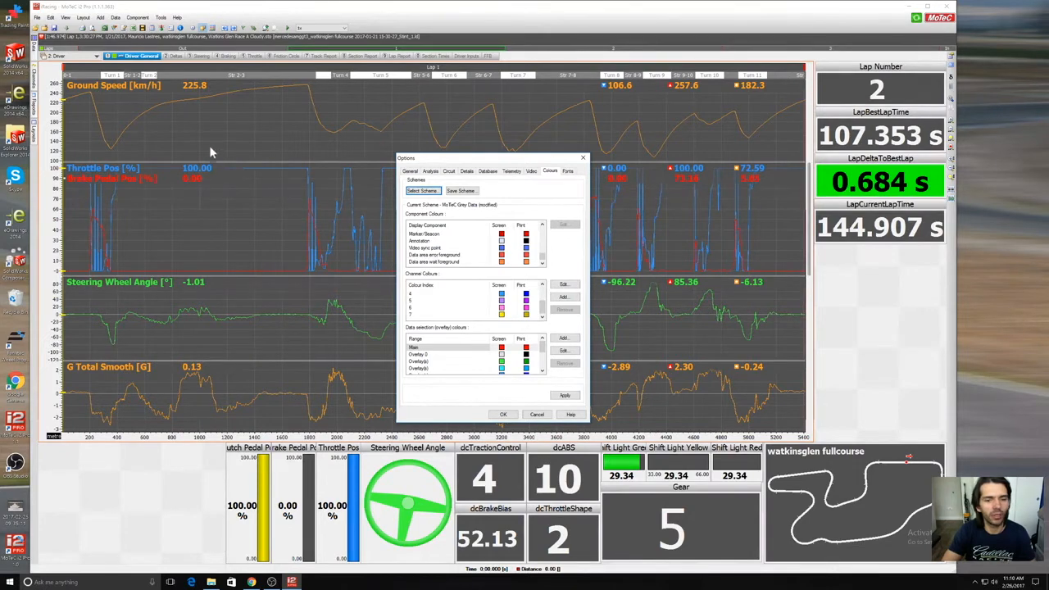
pyautogui.moveTo(546, 312)
pyautogui.mouseDown()
pyautogui.moveTo(541, 295)
pyautogui.moveTo(543, 315)
pyautogui.mouseUp()
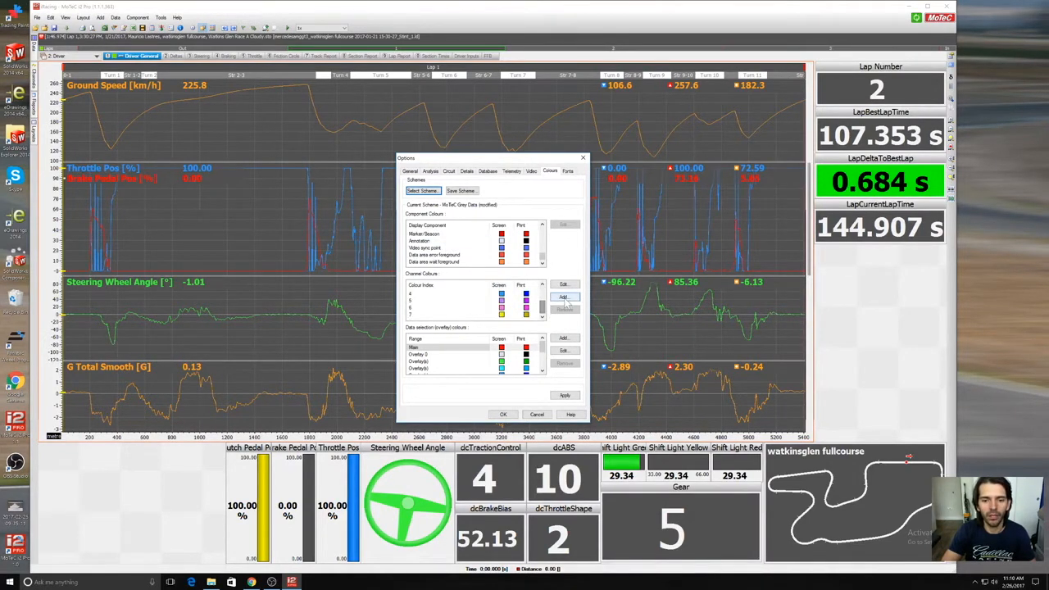
pyautogui.click(564, 296)
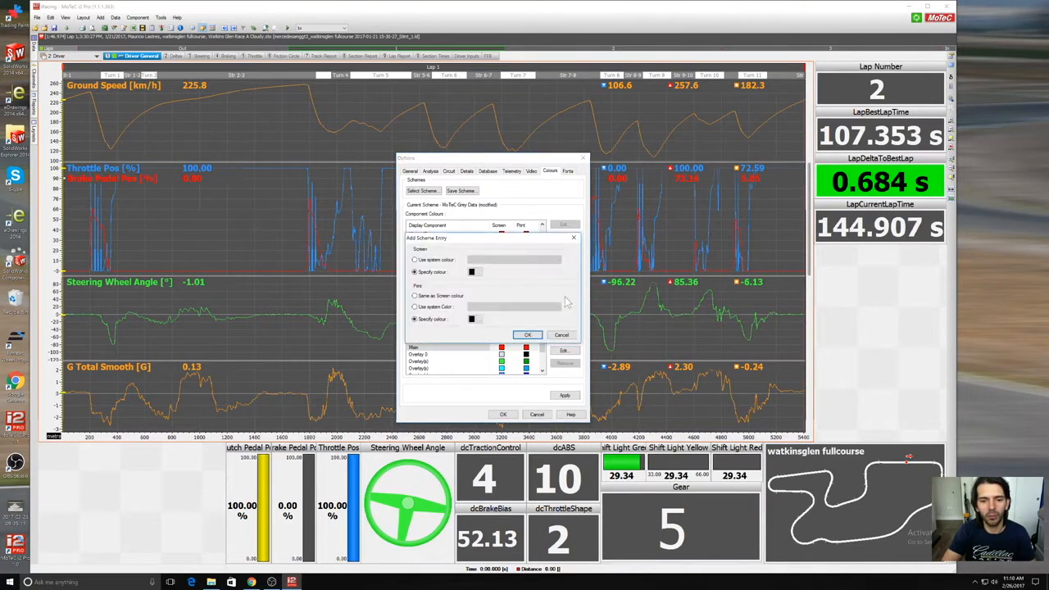
pyautogui.click(480, 275)
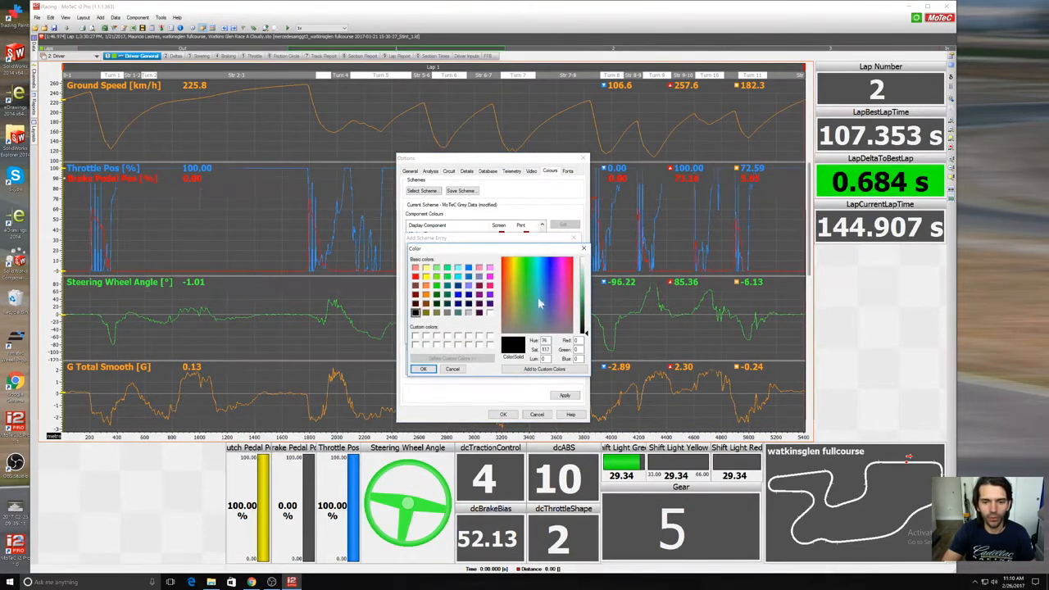
pyautogui.moveTo(518, 273); pyautogui.dragTo(532, 306)
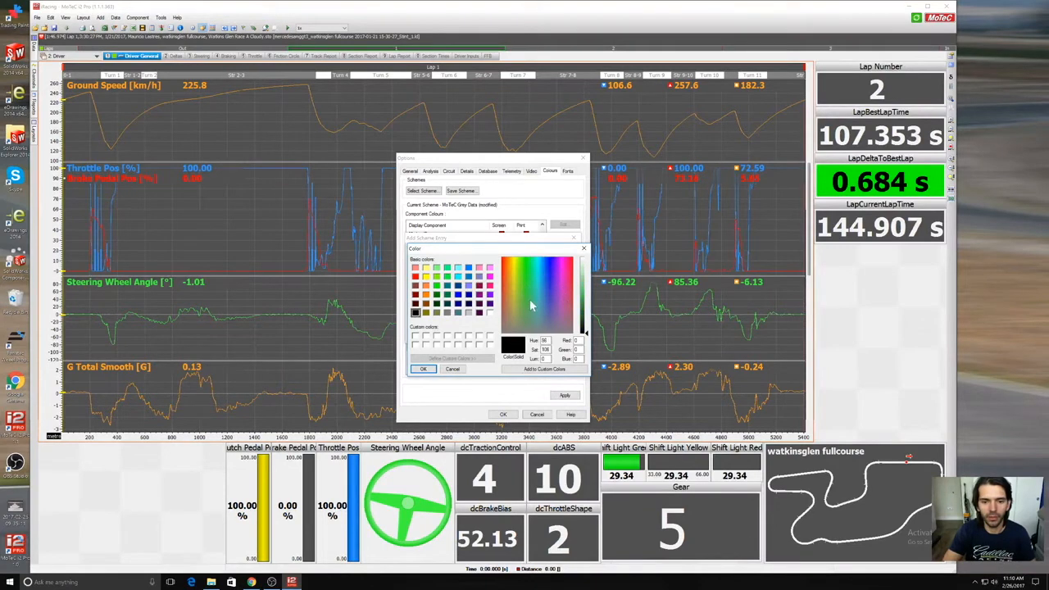
pyautogui.click(454, 369)
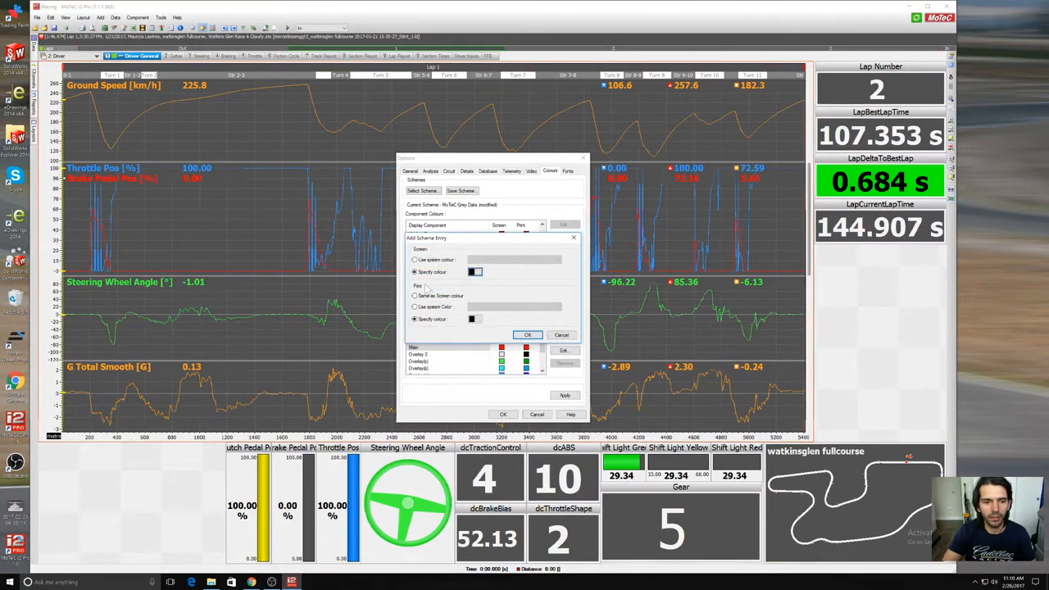
pyautogui.click(528, 335)
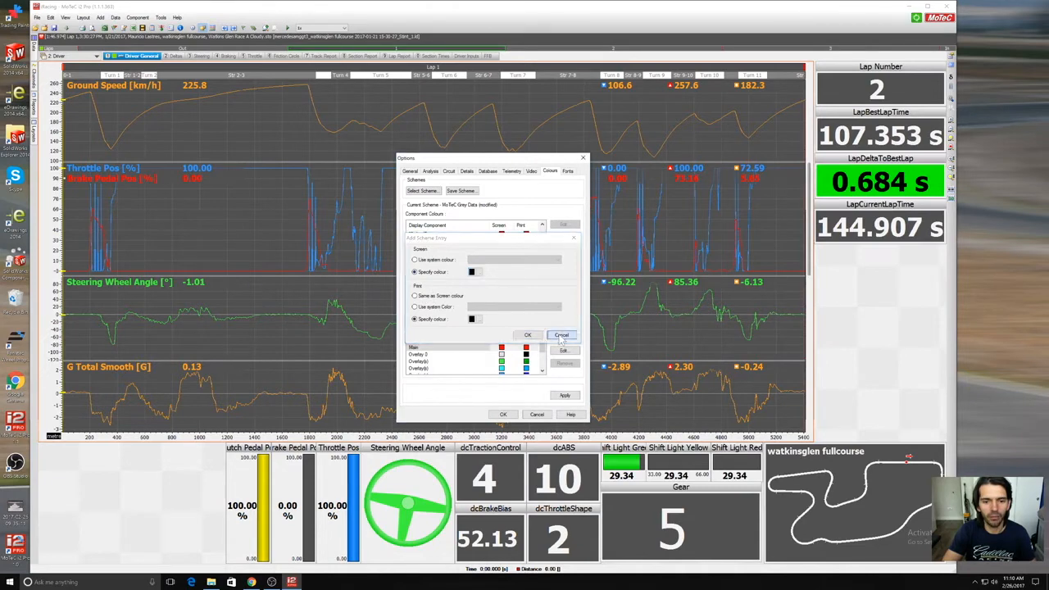
pyautogui.moveTo(541, 344); pyautogui.dragTo(550, 370)
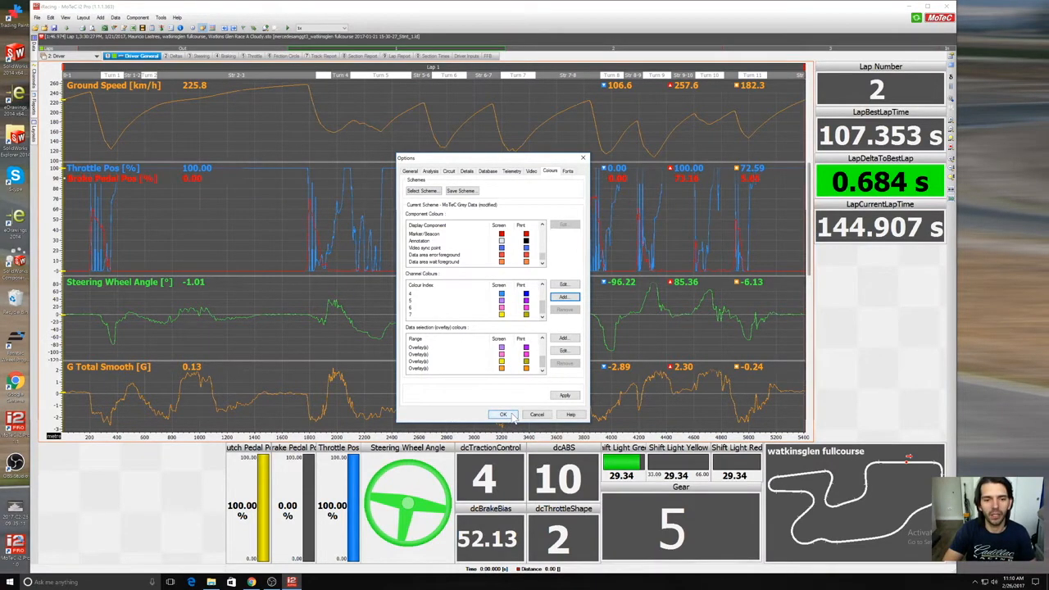
# Step: Review the Fonts options, check the available font settings for the Component Key, and close the program options
pyautogui.click(568, 170)
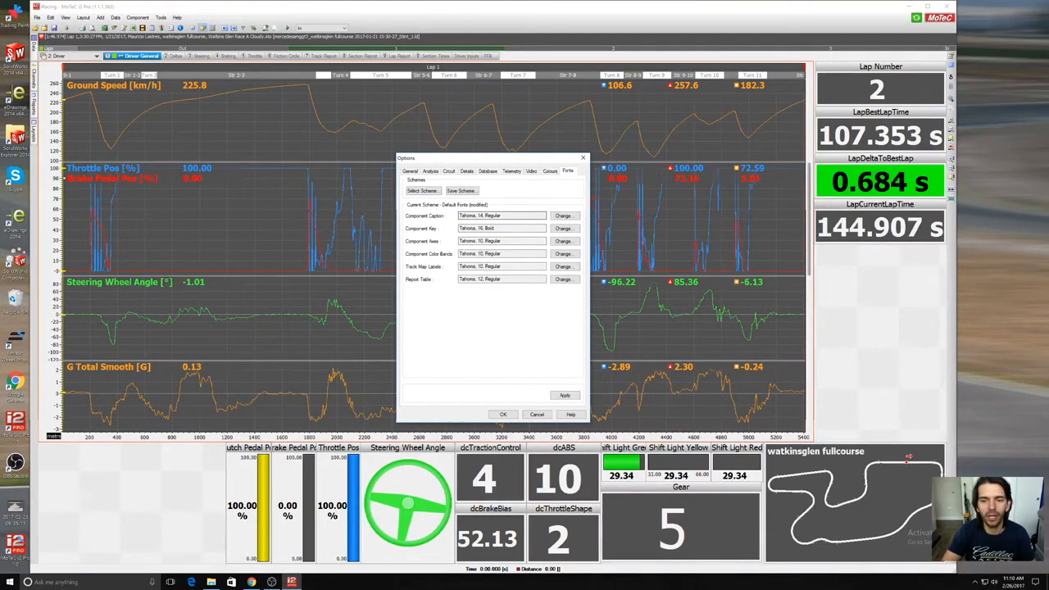
pyautogui.click(562, 228)
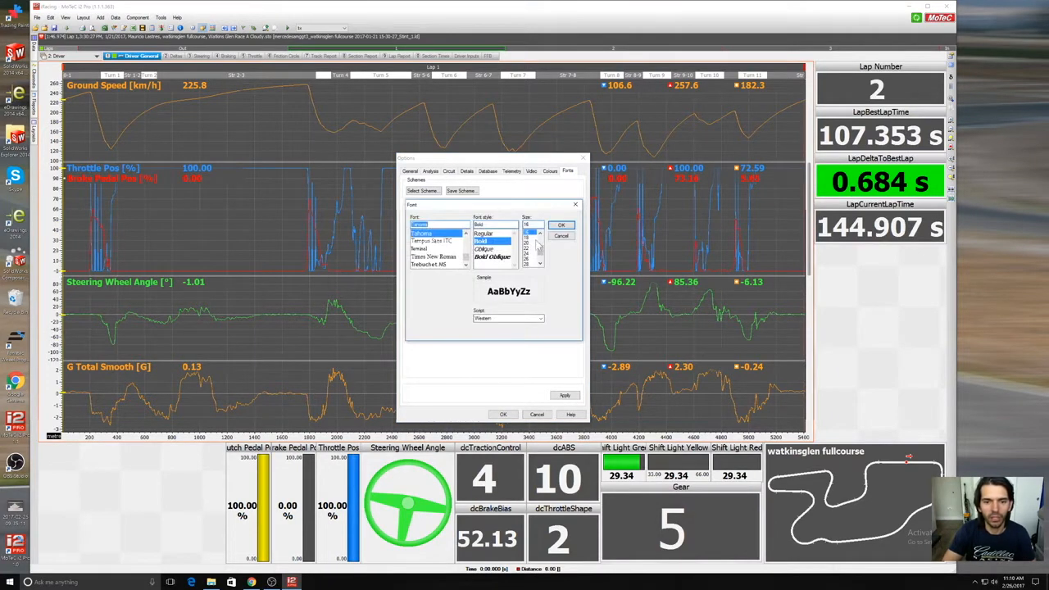
pyautogui.click(560, 225)
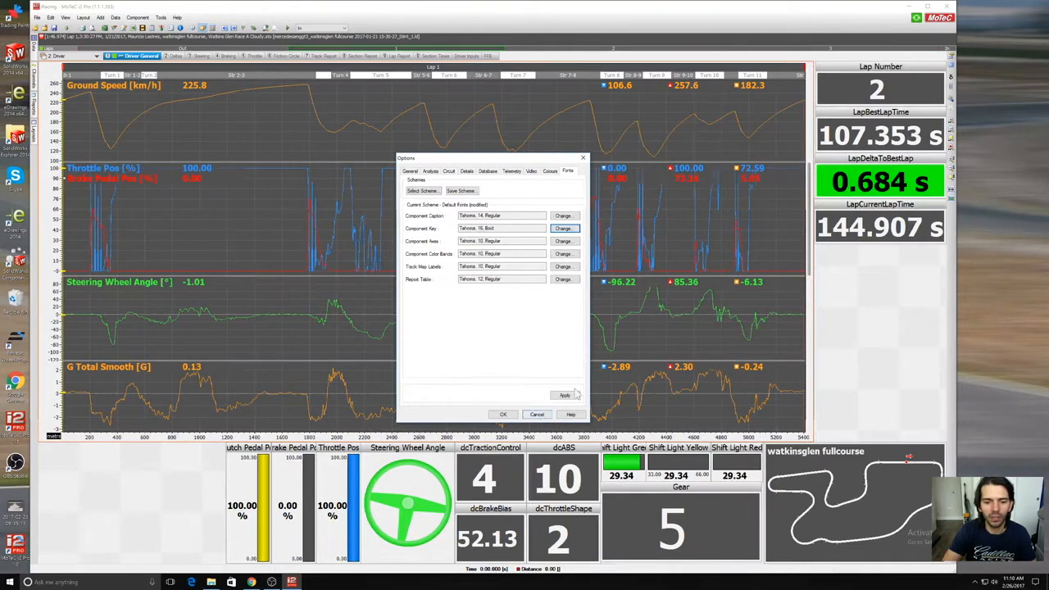
pyautogui.click(503, 414)
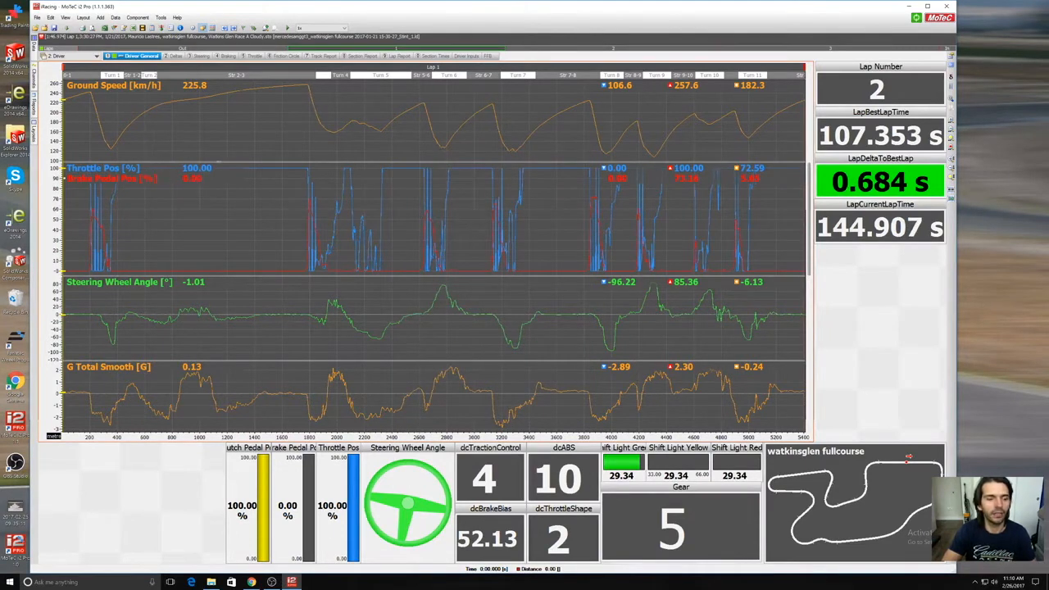
# Step: In the General workbook's Main Overview, examine the gauges and tyre pressures at several points along lap 1 and on laps 2 and 3
pyautogui.click(96, 56)
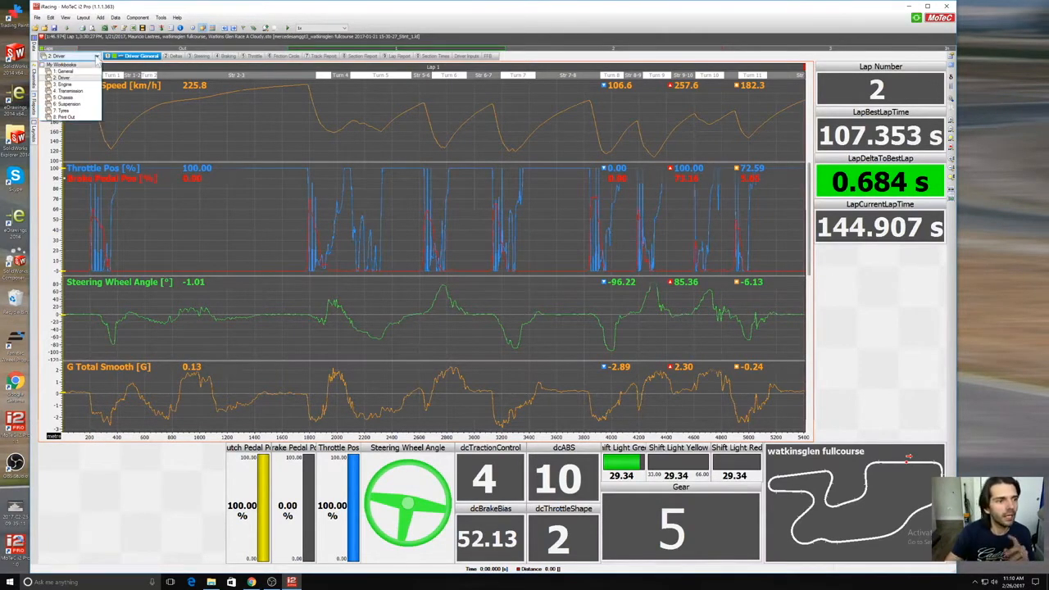
pyautogui.click(90, 72)
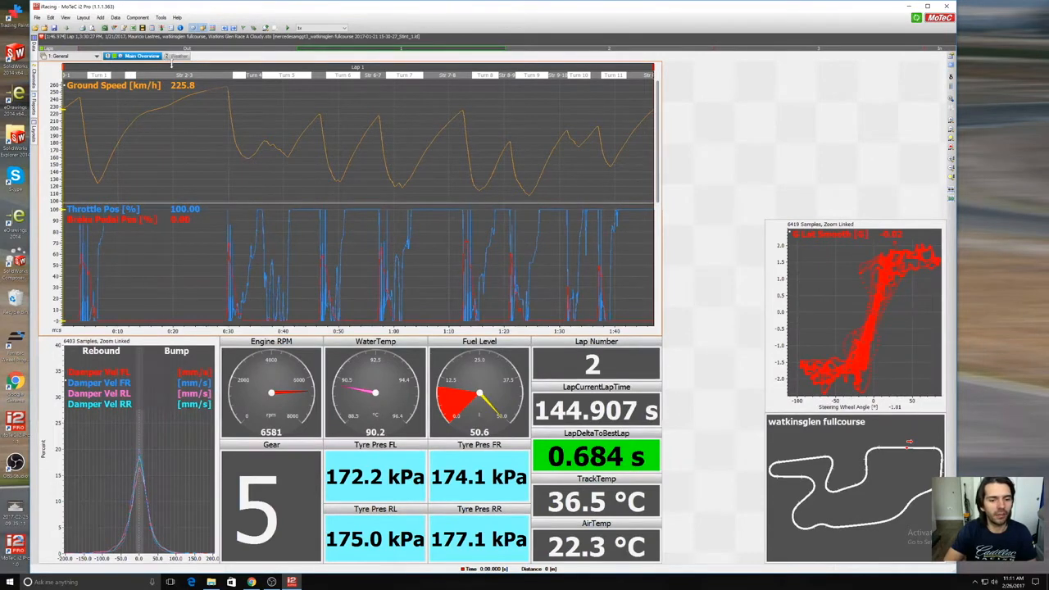
pyautogui.moveTo(116, 125); pyautogui.dragTo(147, 133)
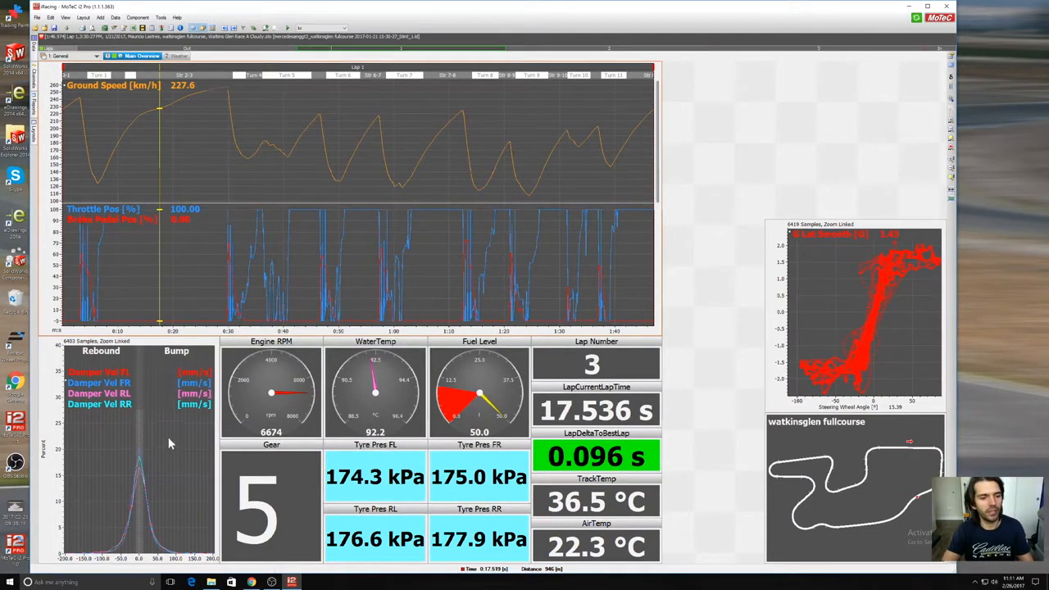
pyautogui.moveTo(209, 290); pyautogui.dragTo(328, 264)
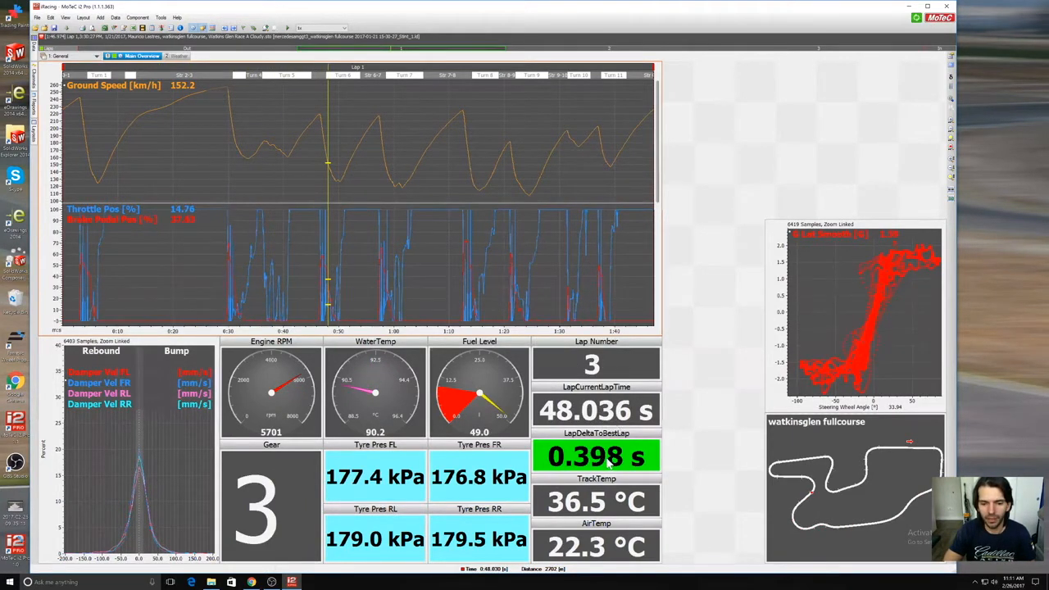
pyautogui.moveTo(297, 223)
pyautogui.mouseDown()
pyautogui.moveTo(347, 237)
pyautogui.moveTo(565, 239)
pyautogui.moveTo(218, 227)
pyautogui.moveTo(284, 233)
pyautogui.mouseUp()
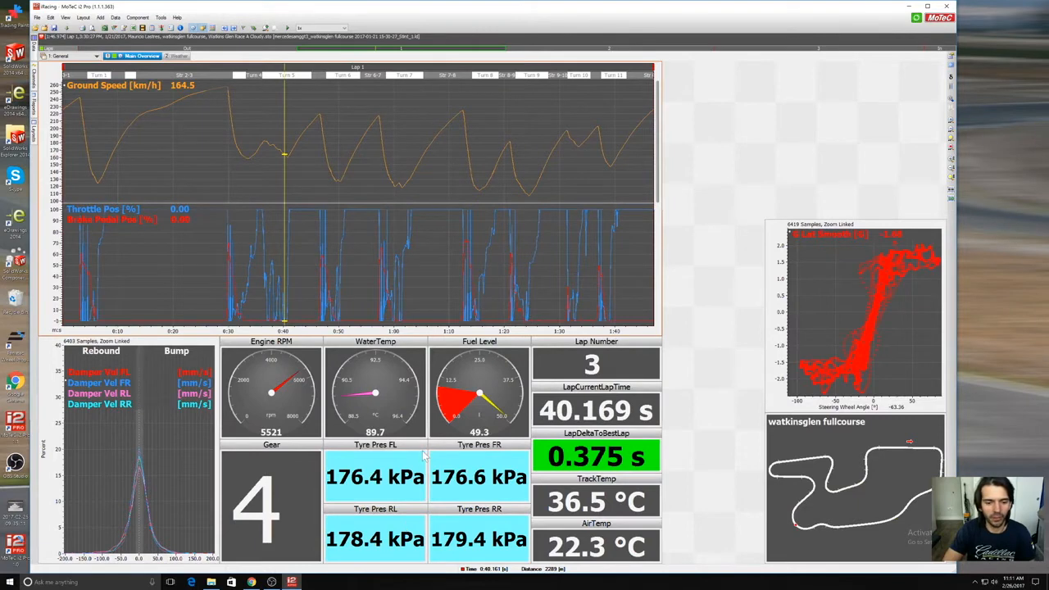
pyautogui.moveTo(344, 244); pyautogui.dragTo(614, 255)
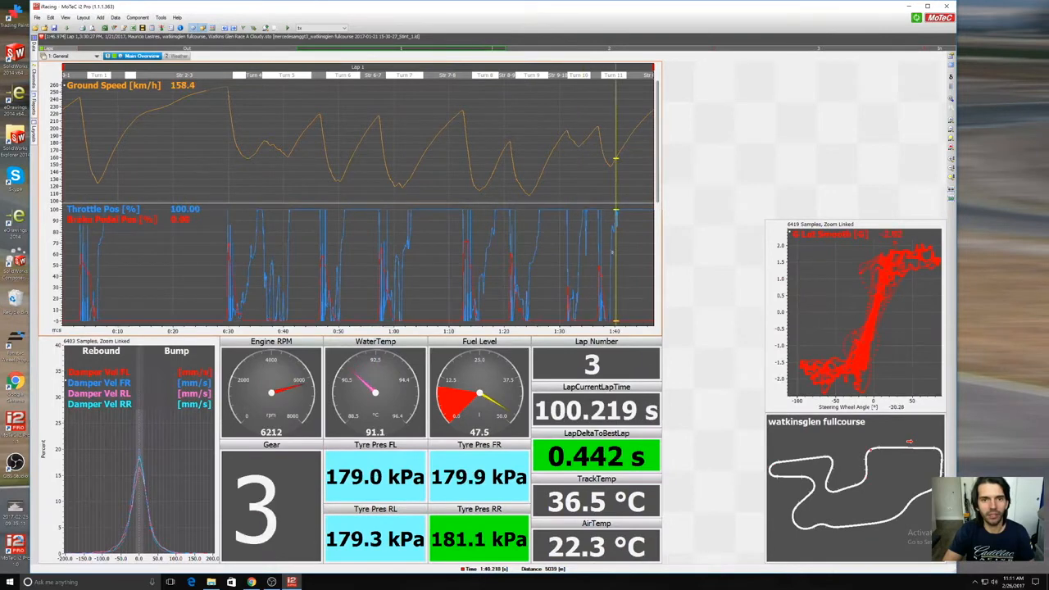
pyautogui.click(598, 50)
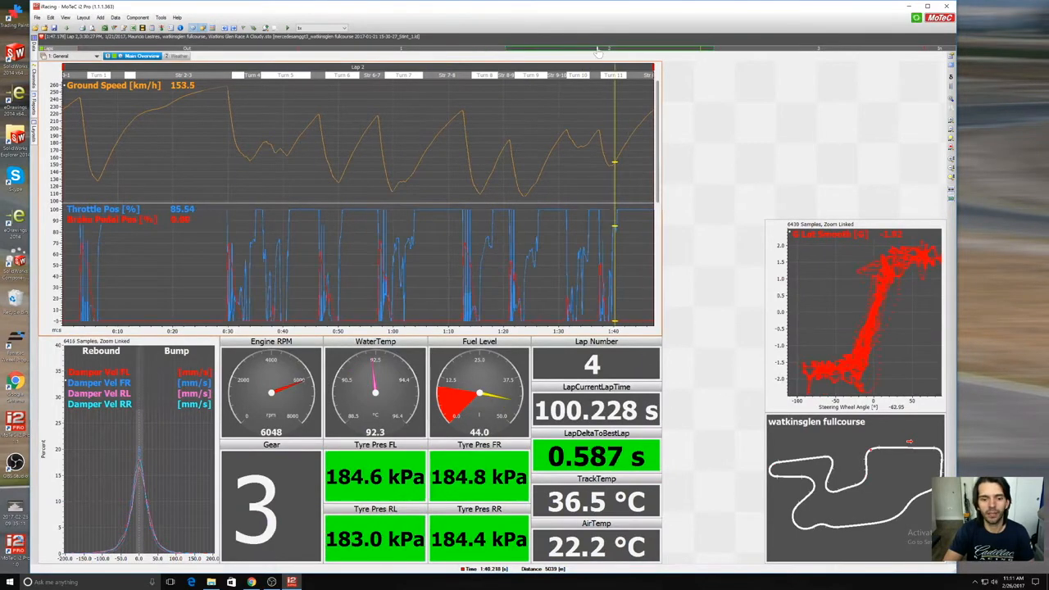
pyautogui.click(807, 51)
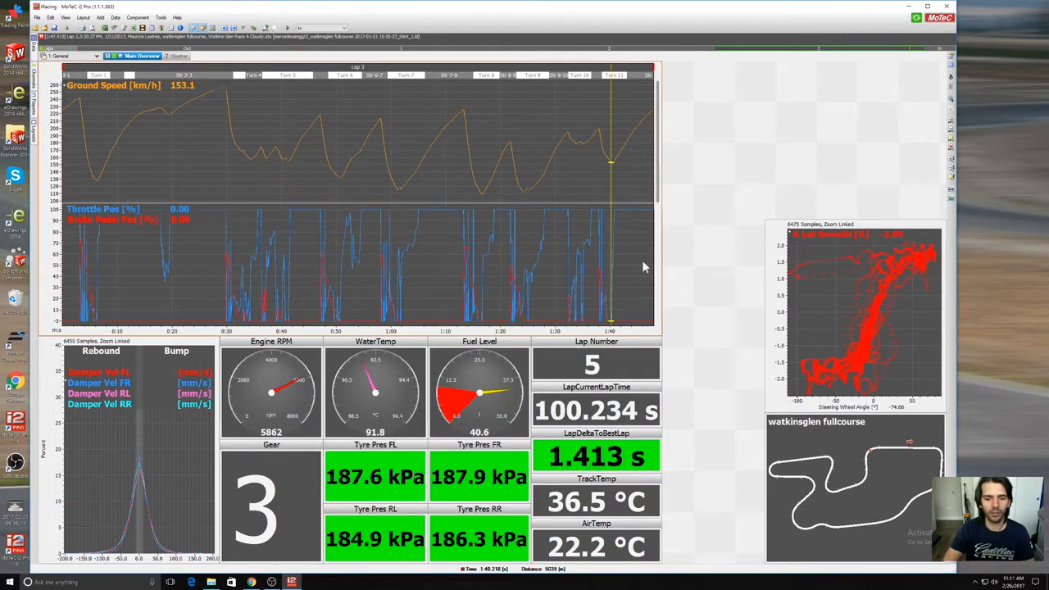
# Step: Examine the colour bands in the properties of the Tyre Pres FL numeric display
pyautogui.rightClick(369, 466)
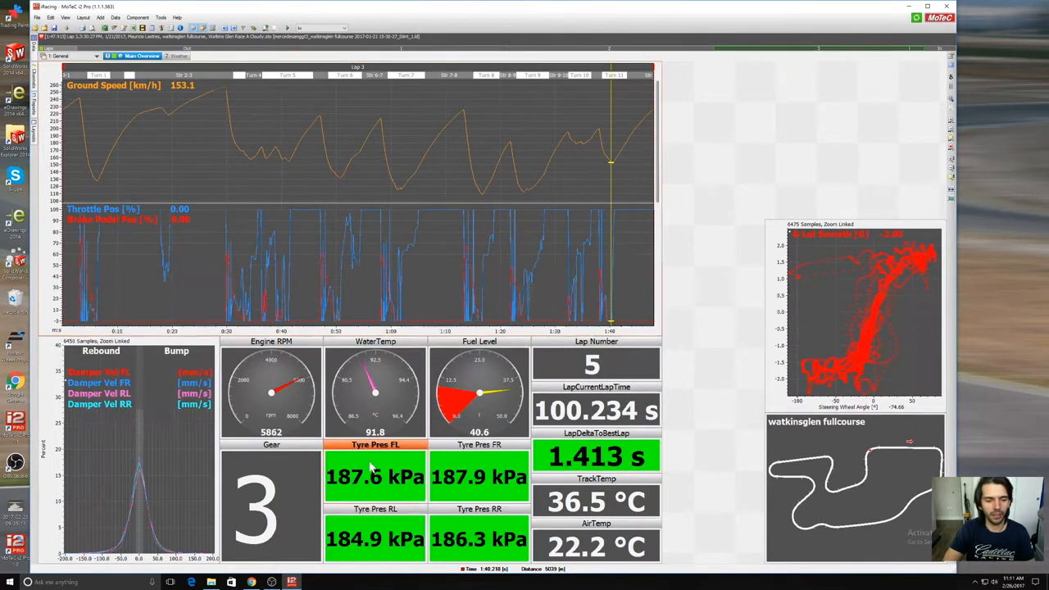
pyautogui.click(393, 468)
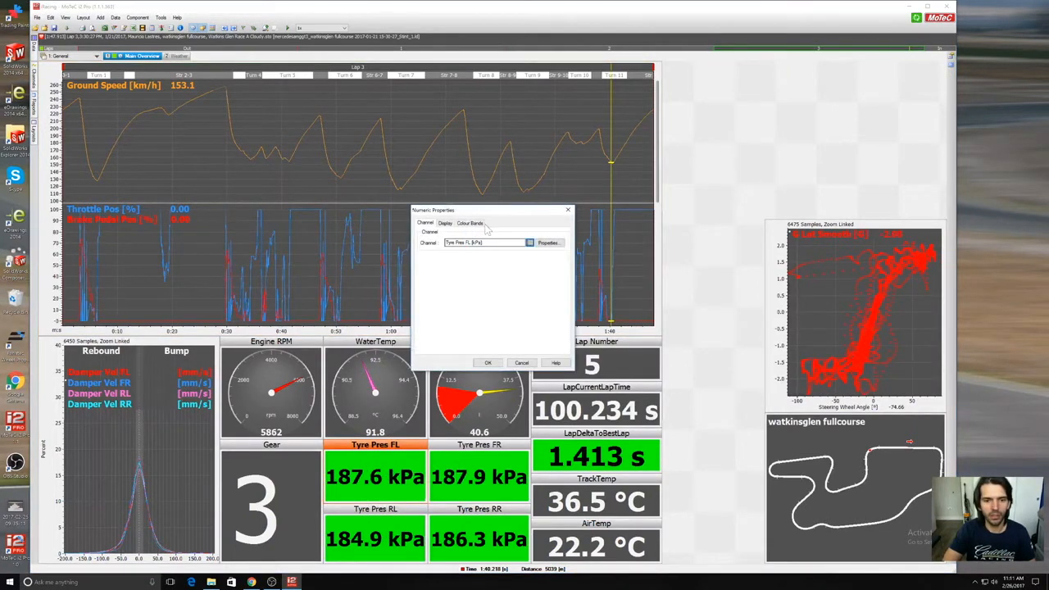
pyautogui.click(482, 224)
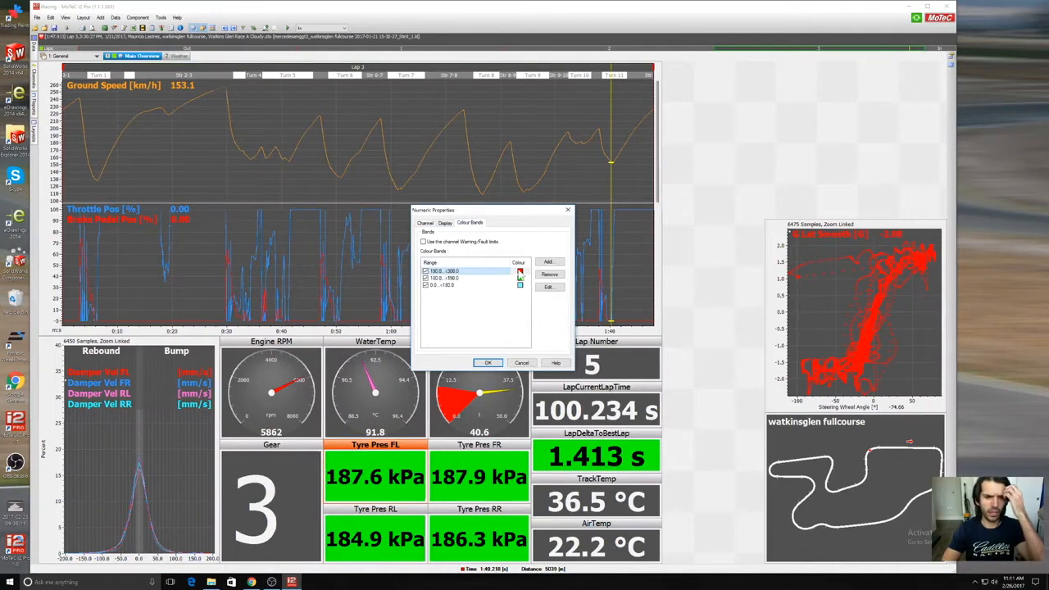
pyautogui.click(490, 363)
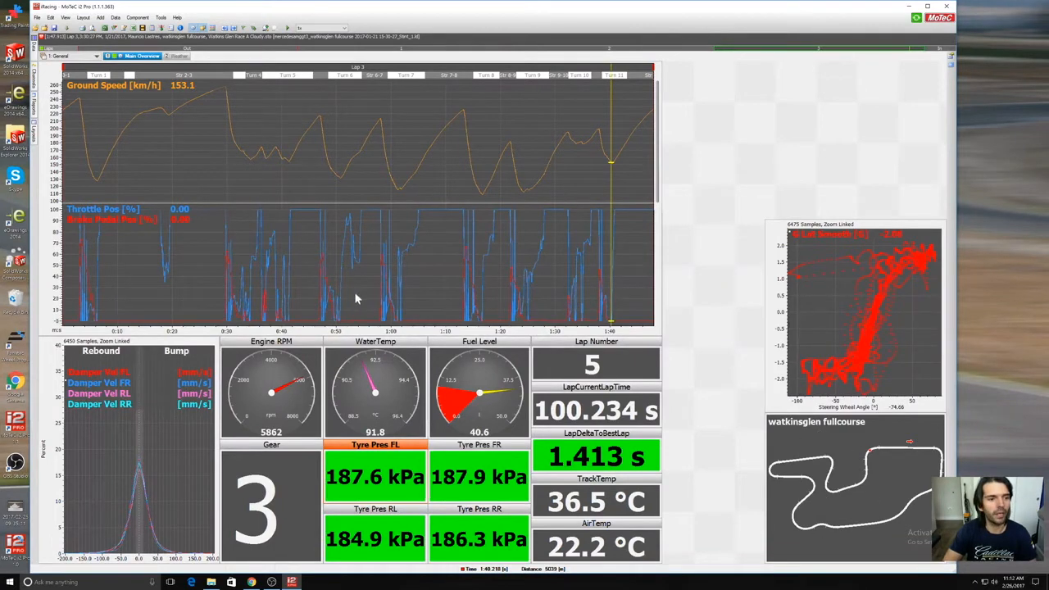
# Step: View the Weather worksheet and check its readings near the start of lap 3
pyautogui.click(177, 57)
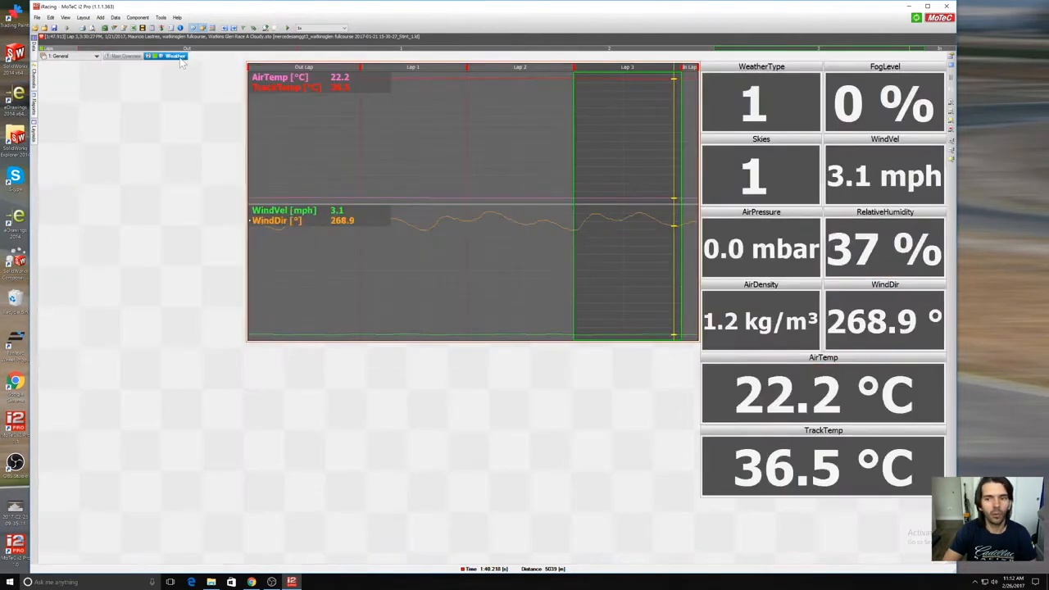
pyautogui.moveTo(476, 162); pyautogui.dragTo(578, 115)
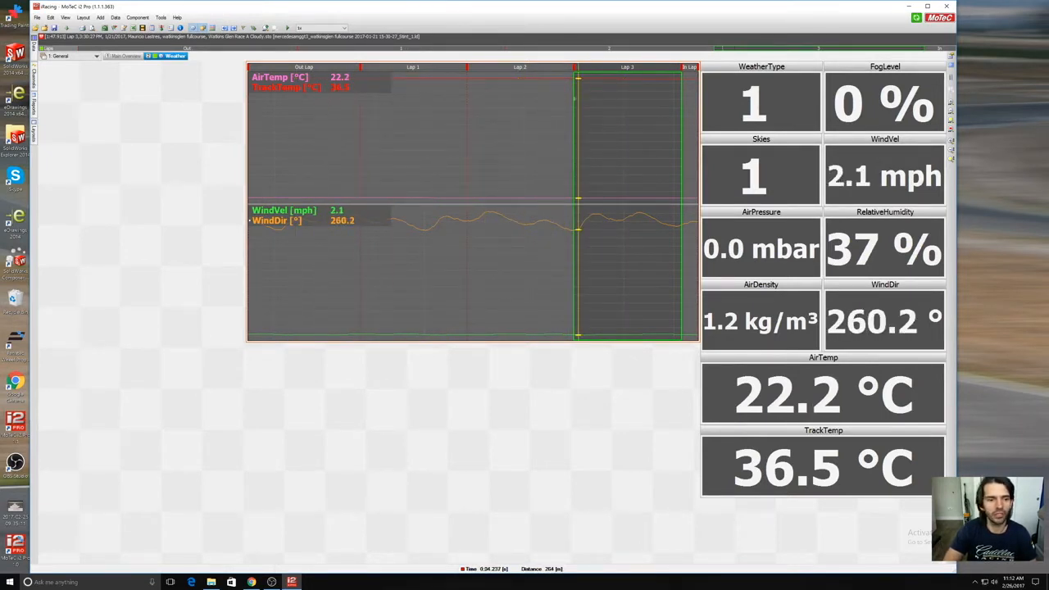
# Step: Switch to the Driver workbook and replay lap 3 from its start at 1x speed
pyautogui.click(86, 56)
pyautogui.click(82, 73)
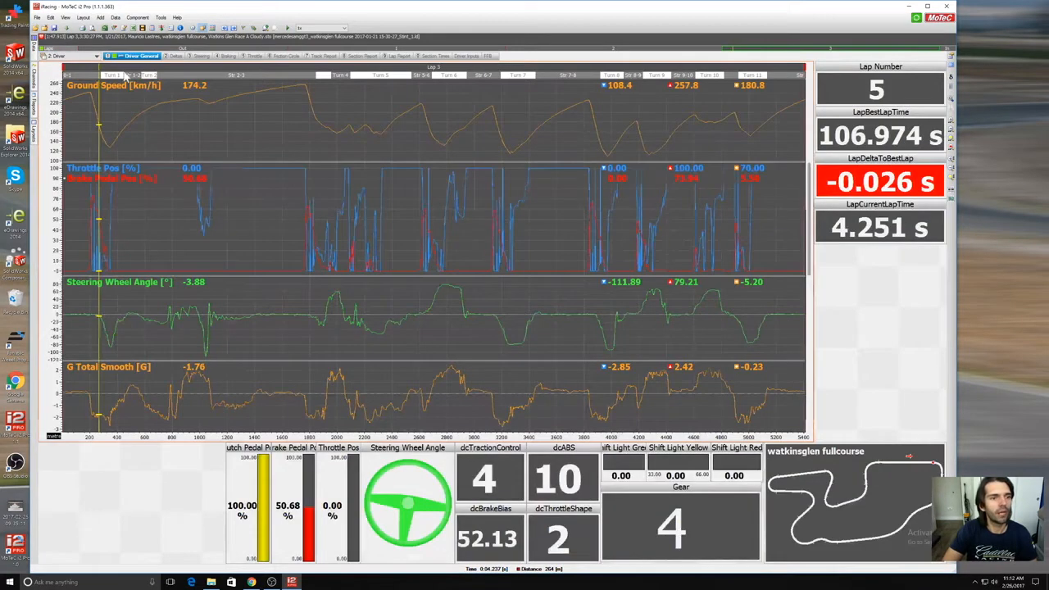
pyautogui.moveTo(206, 173); pyautogui.dragTo(55, 174)
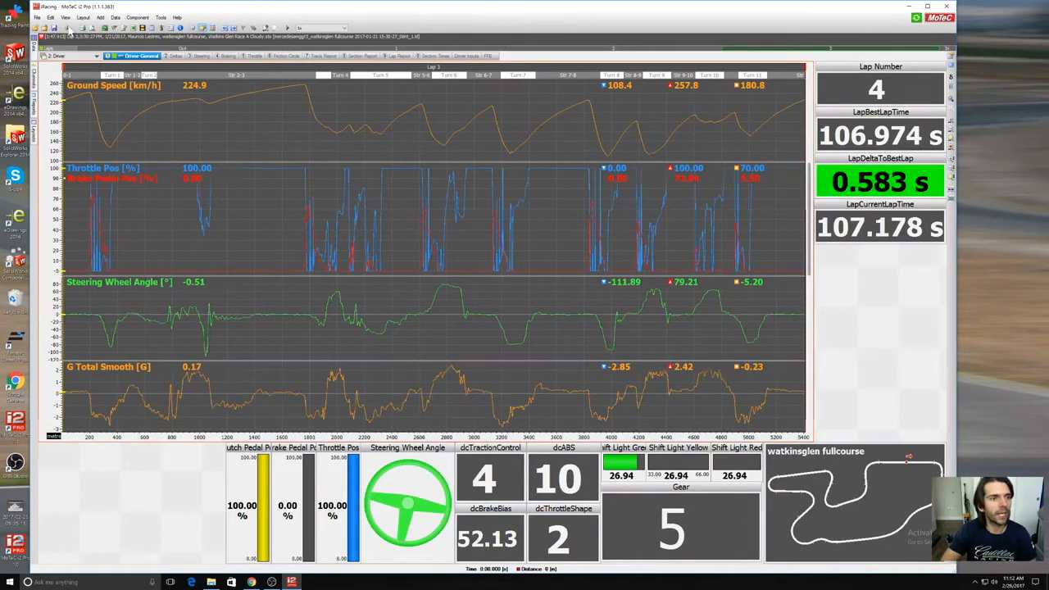
pyautogui.click(289, 29)
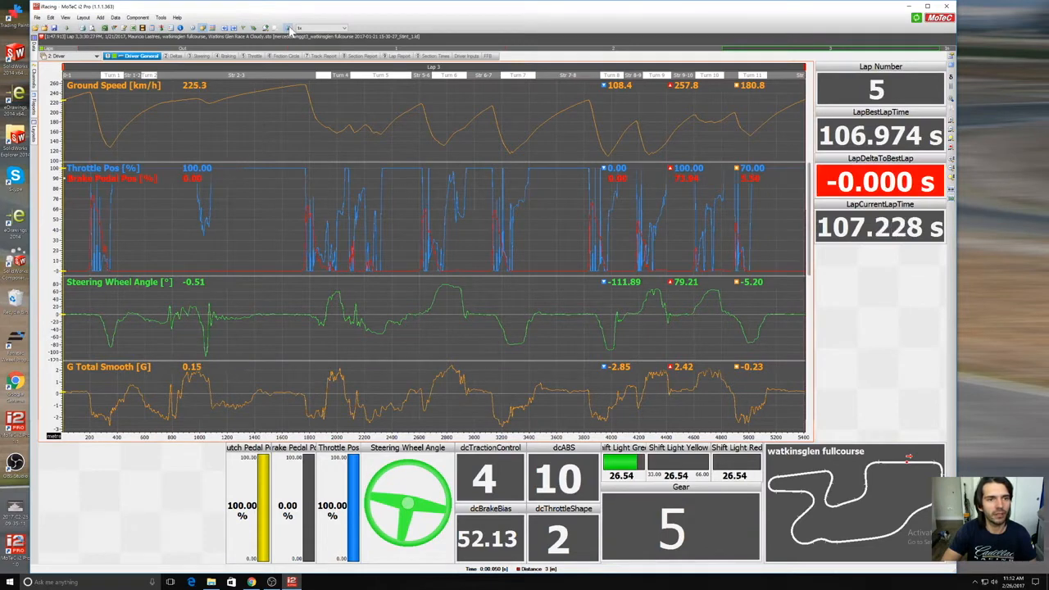
pyautogui.click(310, 28)
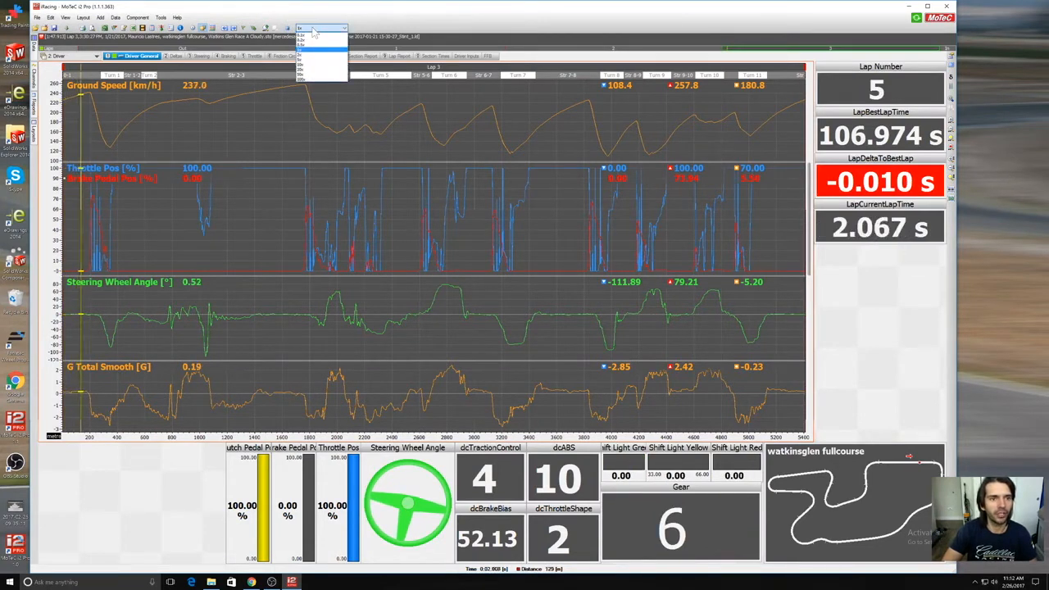
pyautogui.click(322, 50)
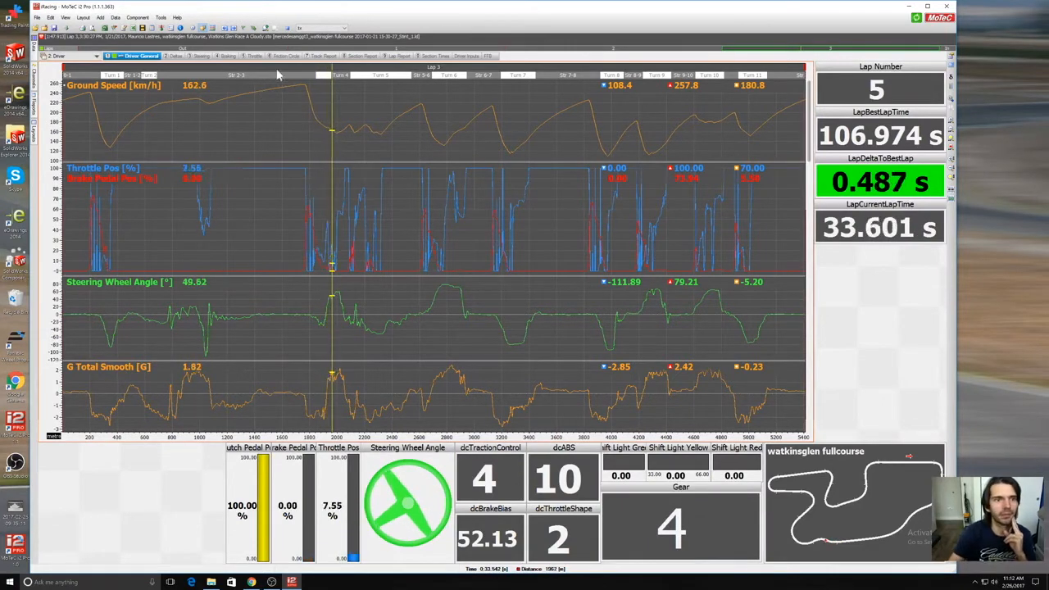
# Step: Reopen the program options at the font settings and close them unchanged
pyautogui.click(161, 17)
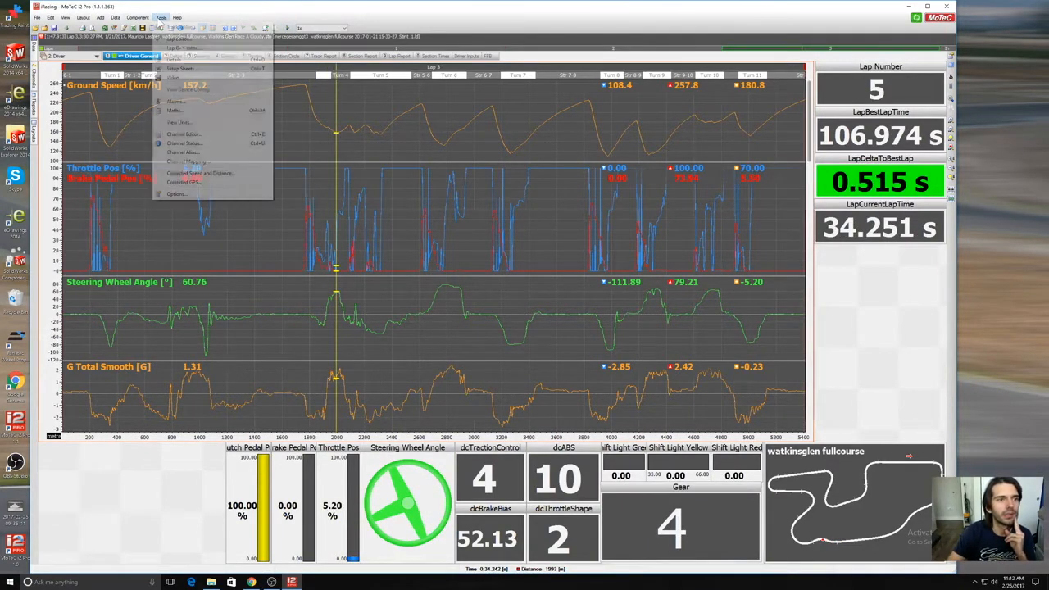
pyautogui.click(205, 203)
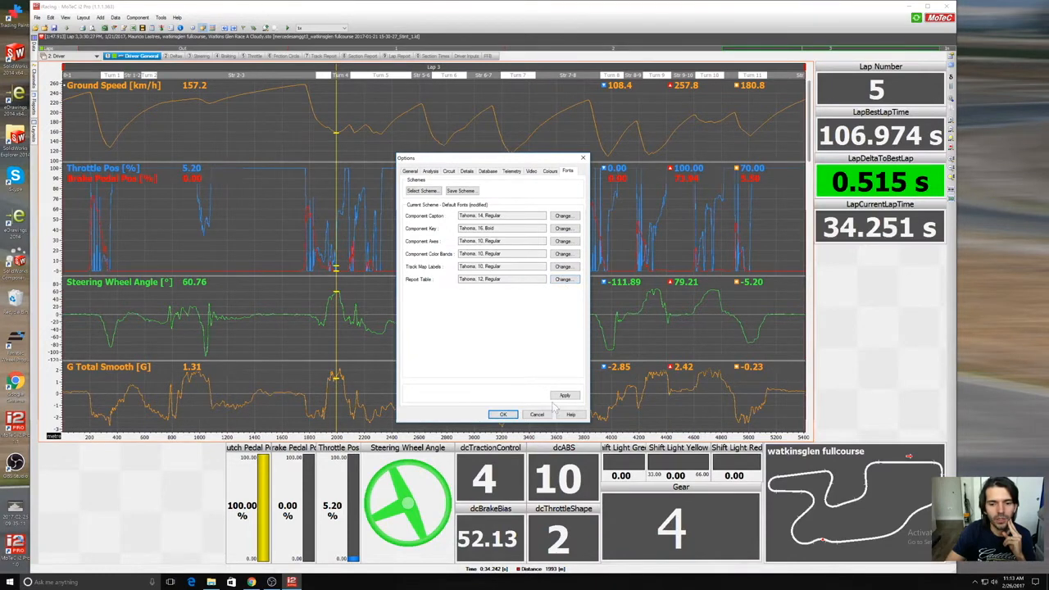
pyautogui.click(503, 414)
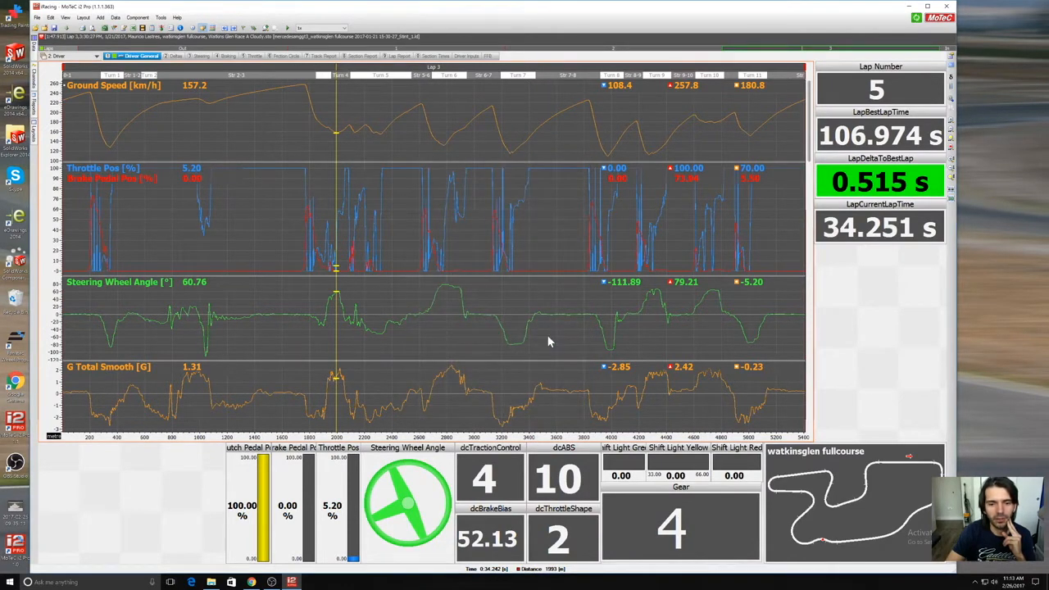
# Step: Place the cursor on the straight before Turn 4, at about 1549 m on lap 3, to check the driver readings
pyautogui.moveTo(549, 337); pyautogui.dragTo(349, 318)
pyautogui.click(274, 322)
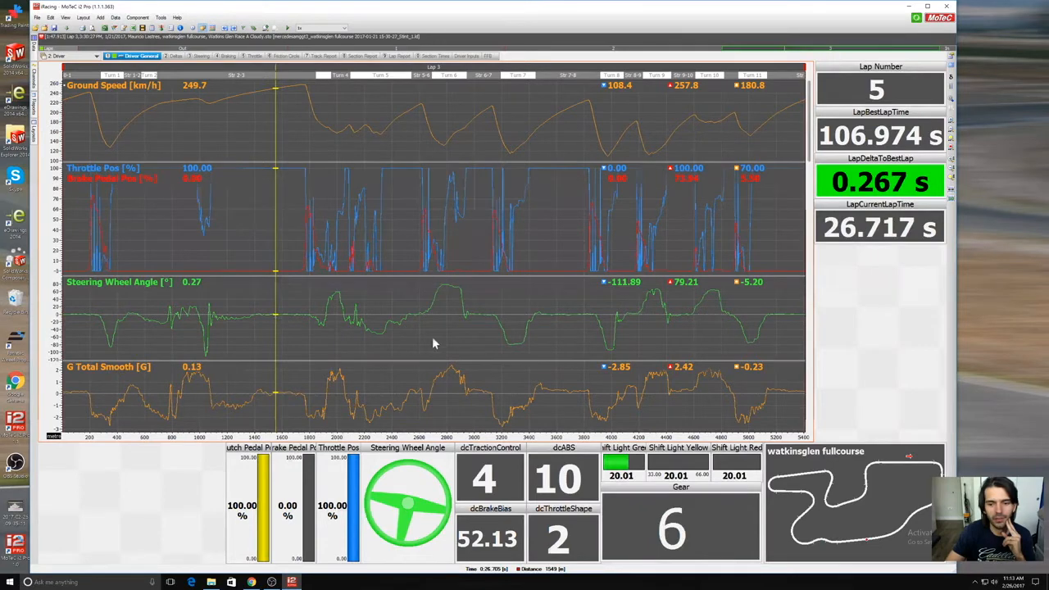
# Step: Turn off the automatic caption of the Shift Light Green bar and leave its caption blank
pyautogui.rightClick(621, 463)
pyautogui.click(656, 463)
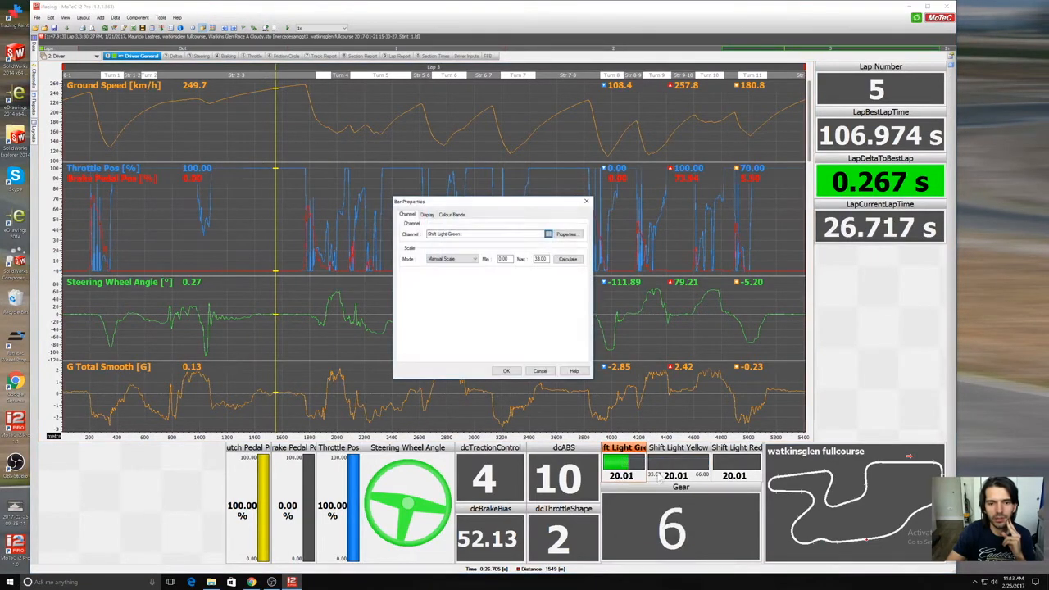
pyautogui.click(427, 215)
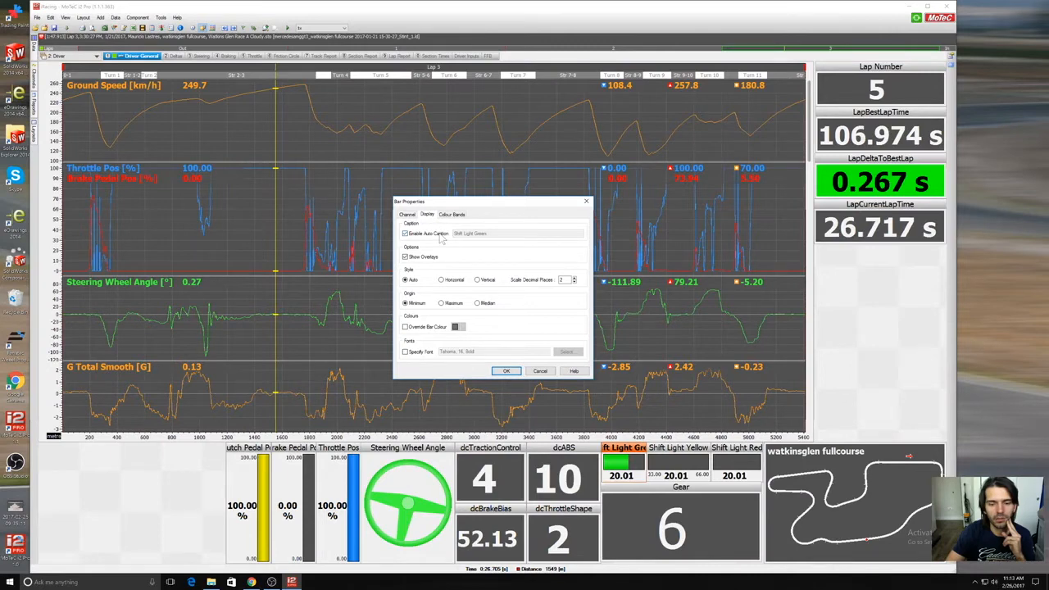
pyautogui.click(405, 233)
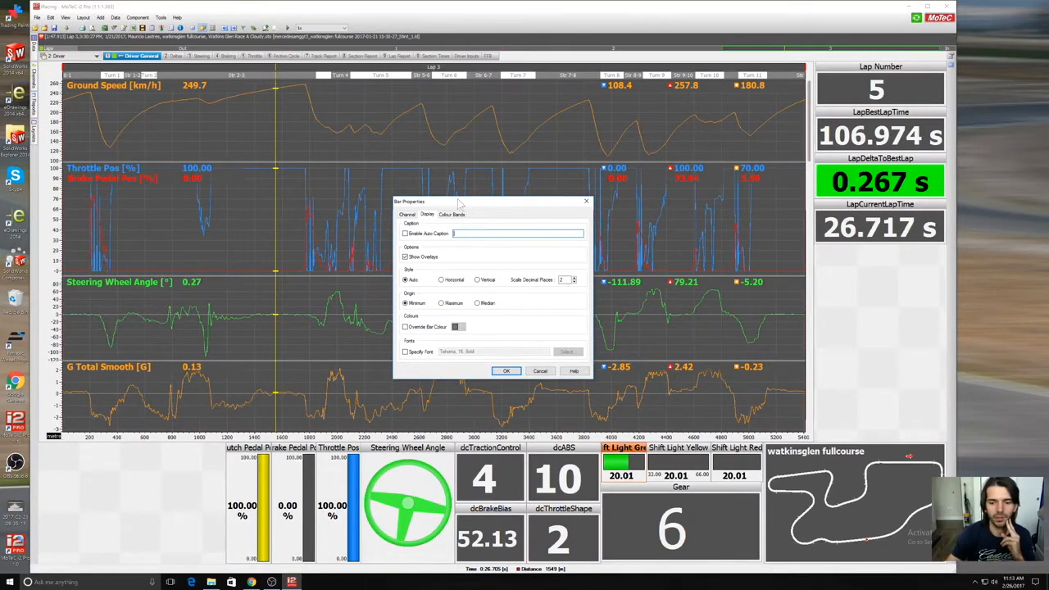
pyautogui.click(506, 371)
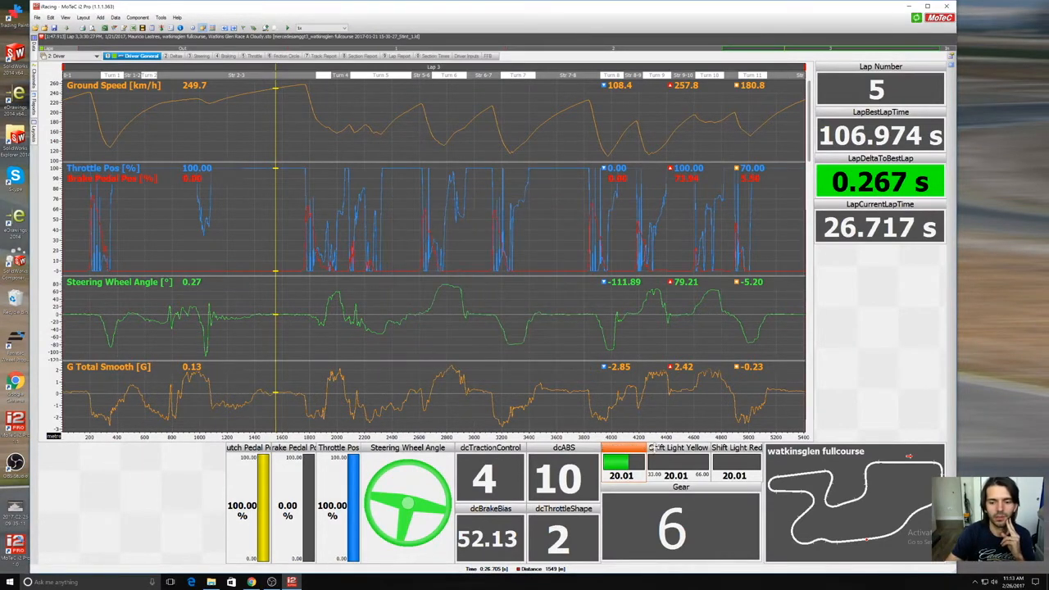
# Step: Turn off the automatic caption of the Shift Light Yellow bar and leave its caption blank
pyautogui.click(666, 448)
pyautogui.rightClick(668, 447)
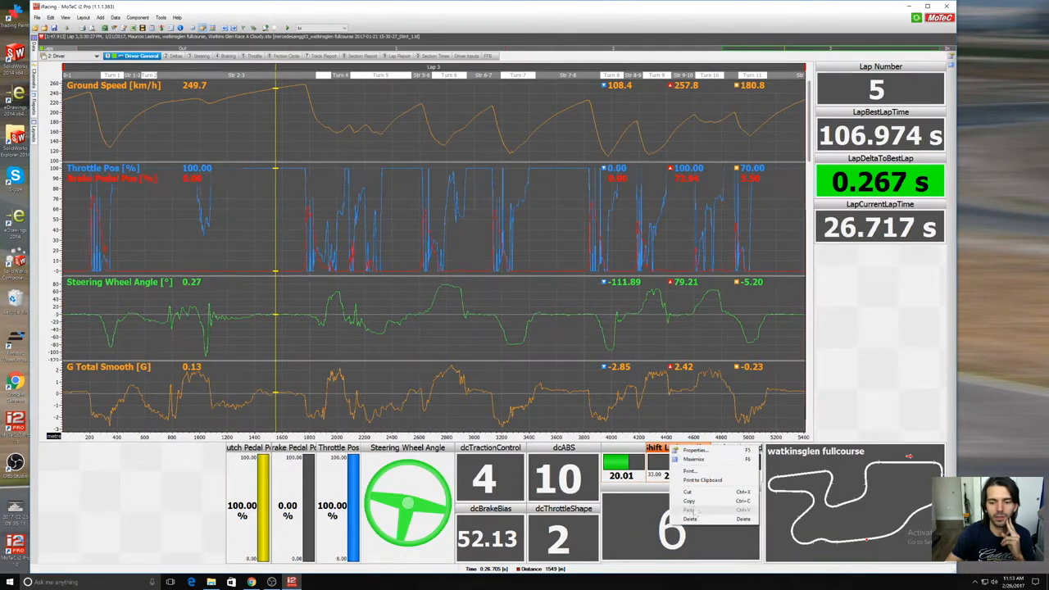
pyautogui.click(704, 459)
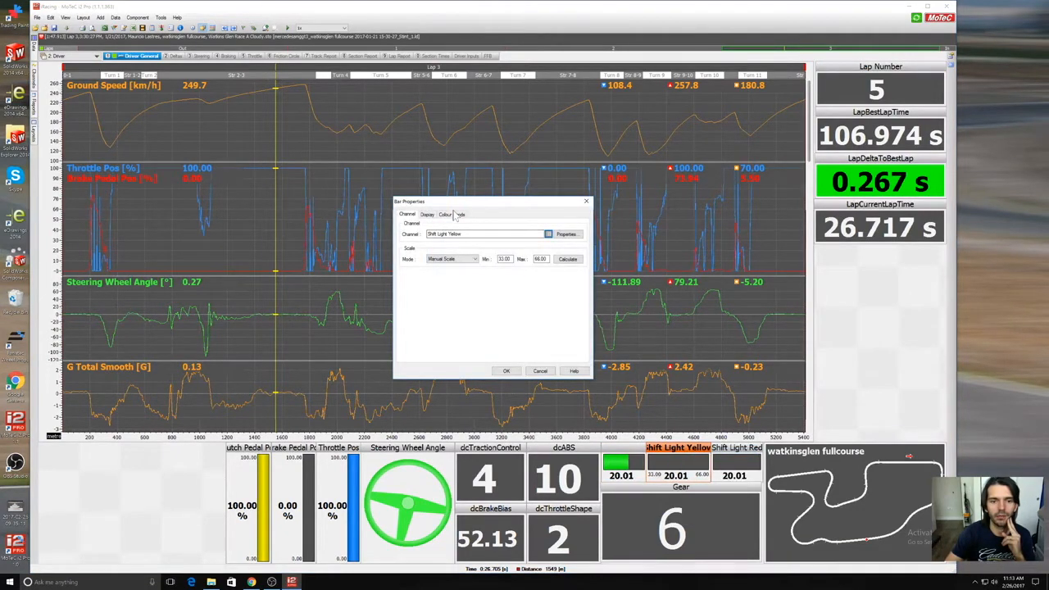
pyautogui.click(428, 214)
pyautogui.click(418, 233)
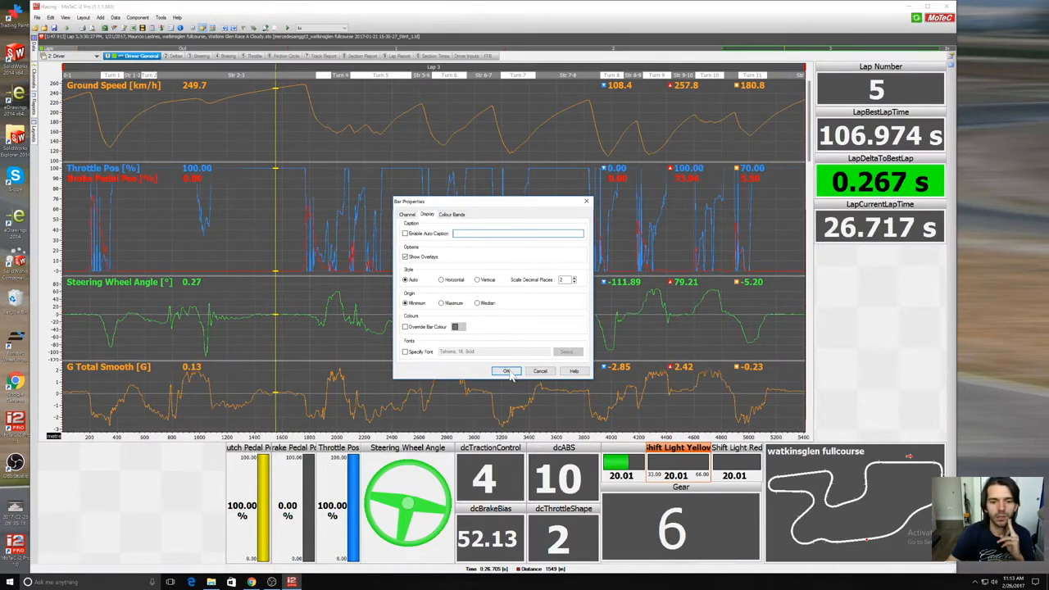
pyautogui.click(506, 371)
# Step: Turn off the automatic caption of the Shift Light Red bar and leave its caption blank
pyautogui.rightClick(726, 447)
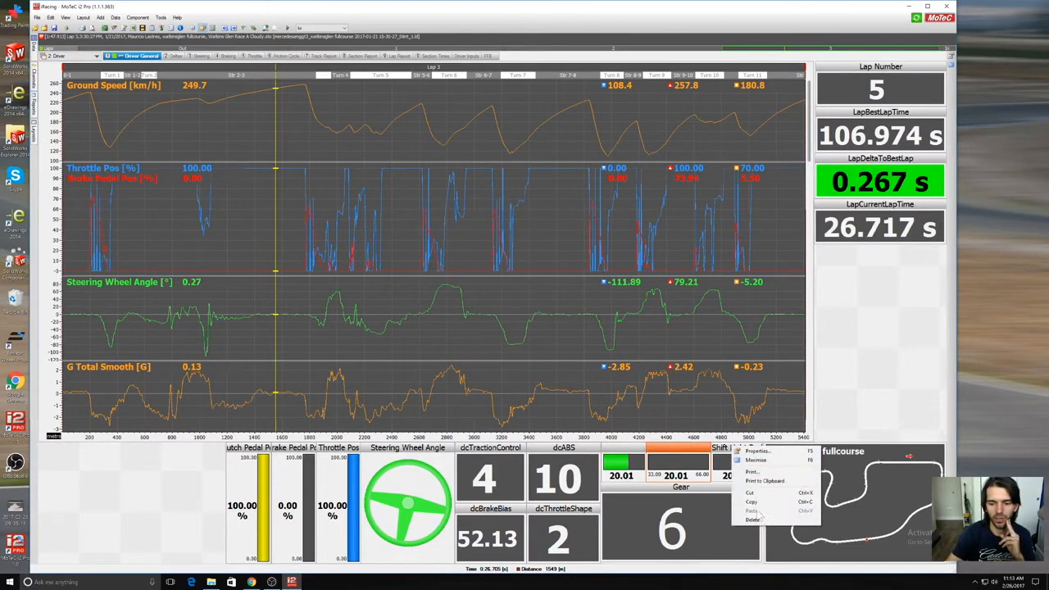
pyautogui.click(764, 453)
pyautogui.click(461, 217)
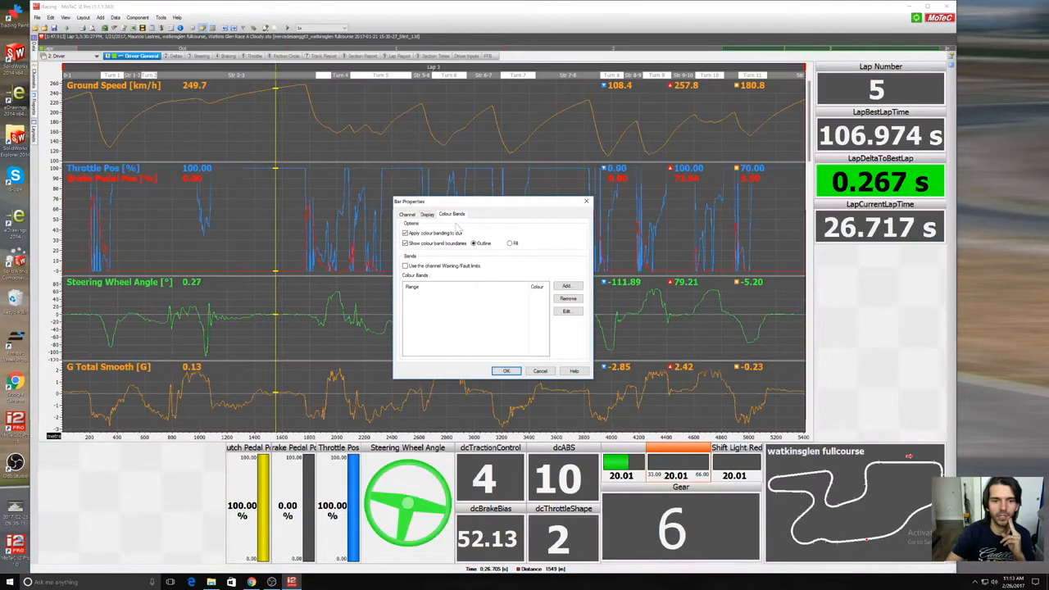
pyautogui.click(434, 216)
pyautogui.click(434, 236)
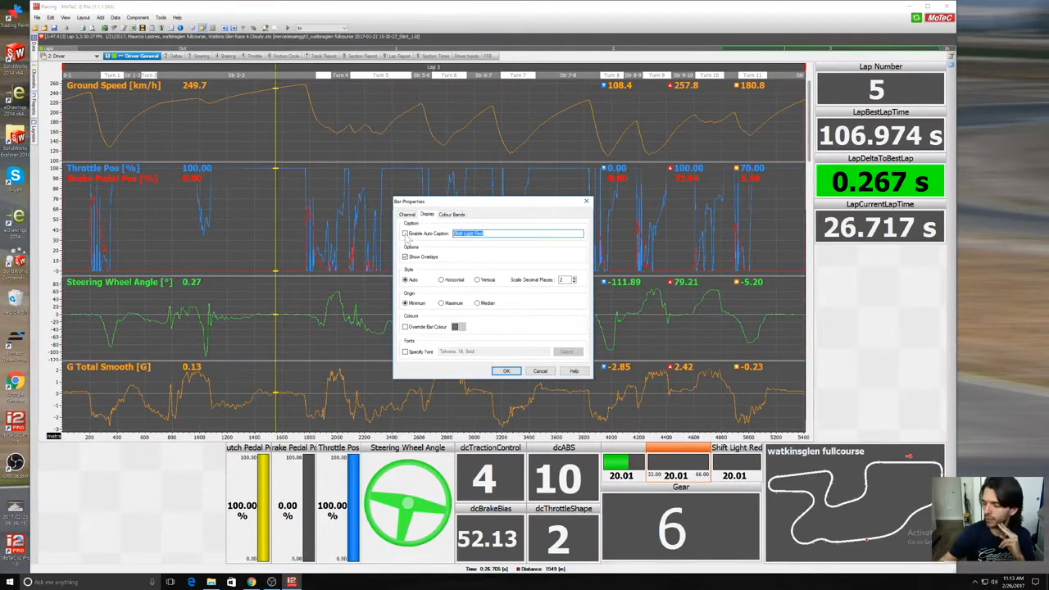
pyautogui.click(507, 372)
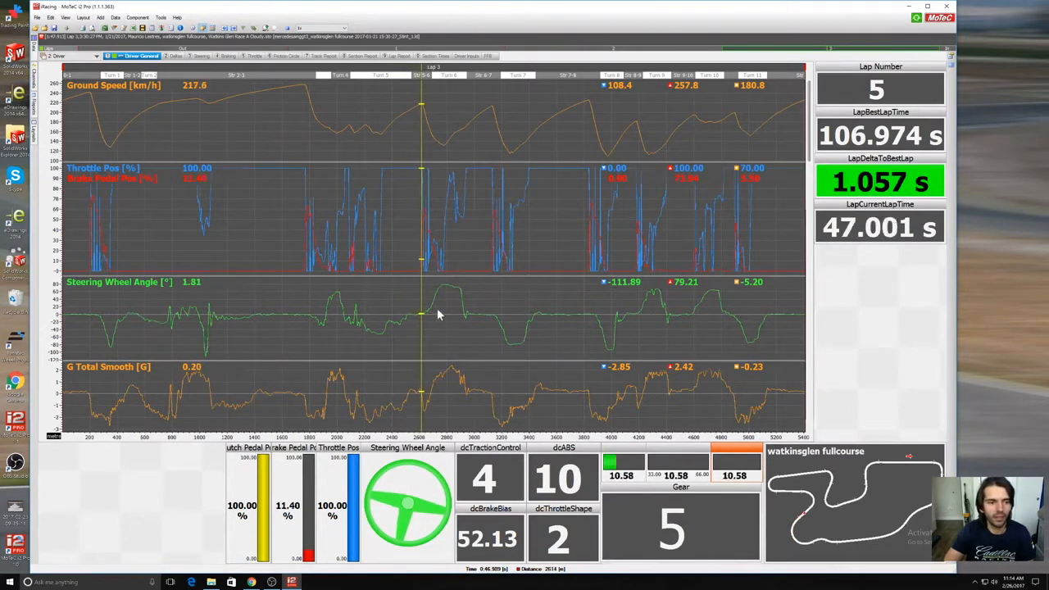
# Step: View the Driver workbook's Deltas, Steering, Braking, Throttle and Friction Circle worksheets, comparing Braking with Throttle
pyautogui.click(171, 56)
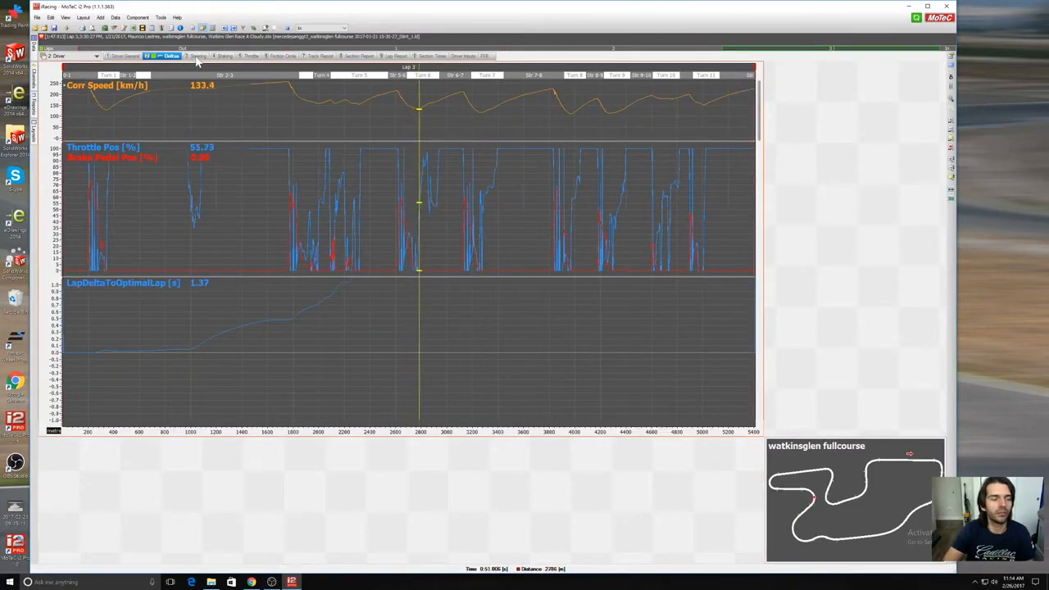
pyautogui.click(197, 56)
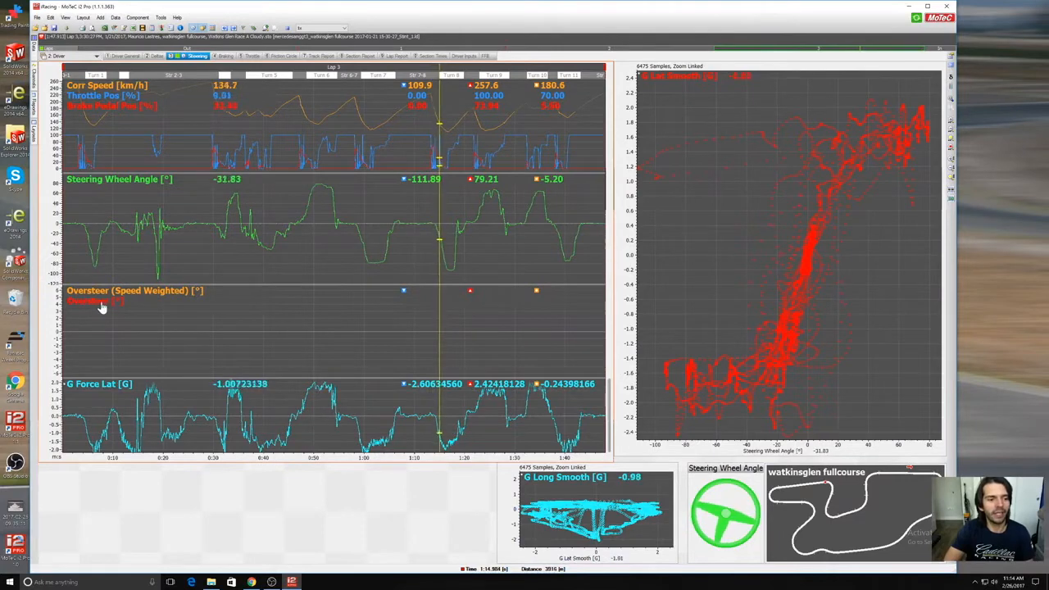
pyautogui.click(224, 55)
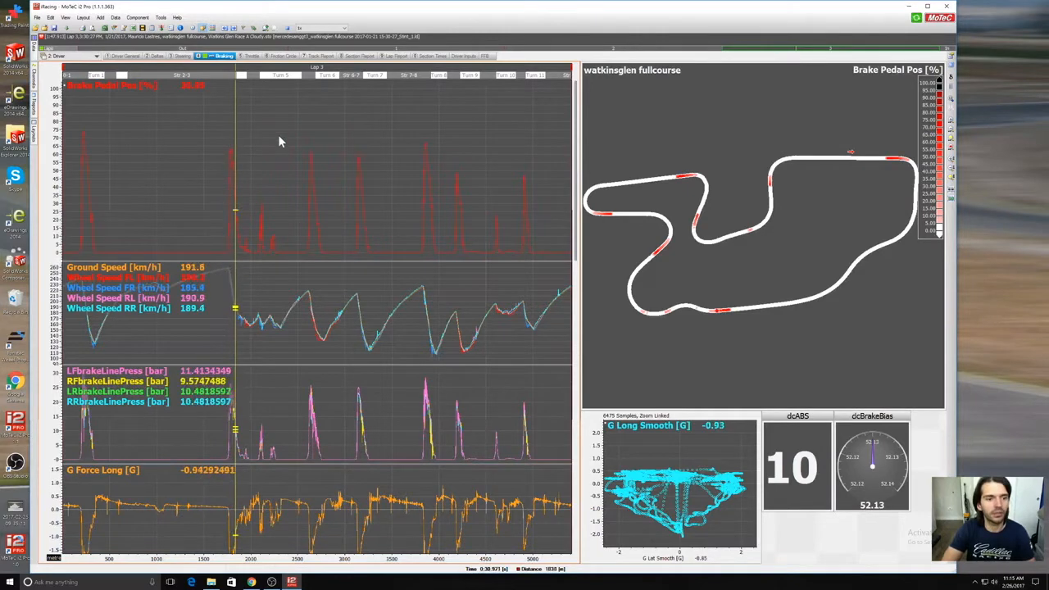
pyautogui.click(252, 57)
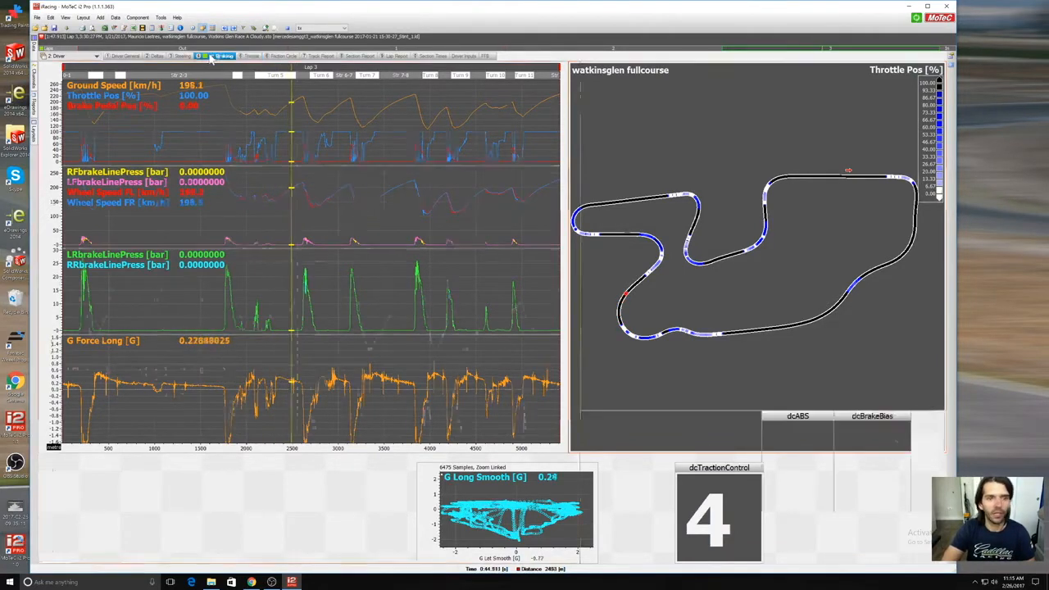
pyautogui.click(208, 55)
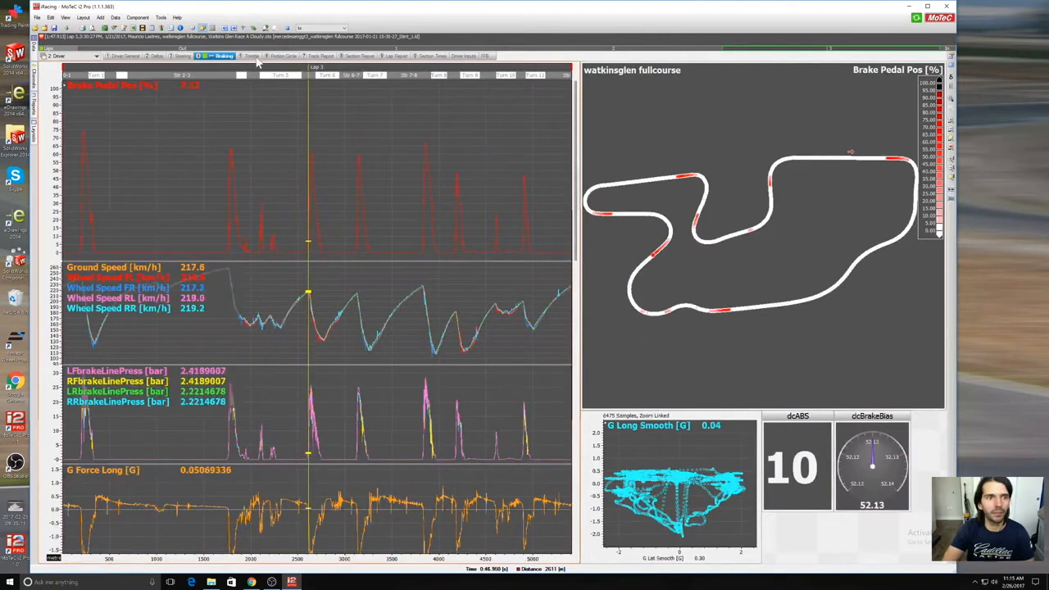
pyautogui.click(252, 56)
pyautogui.click(278, 55)
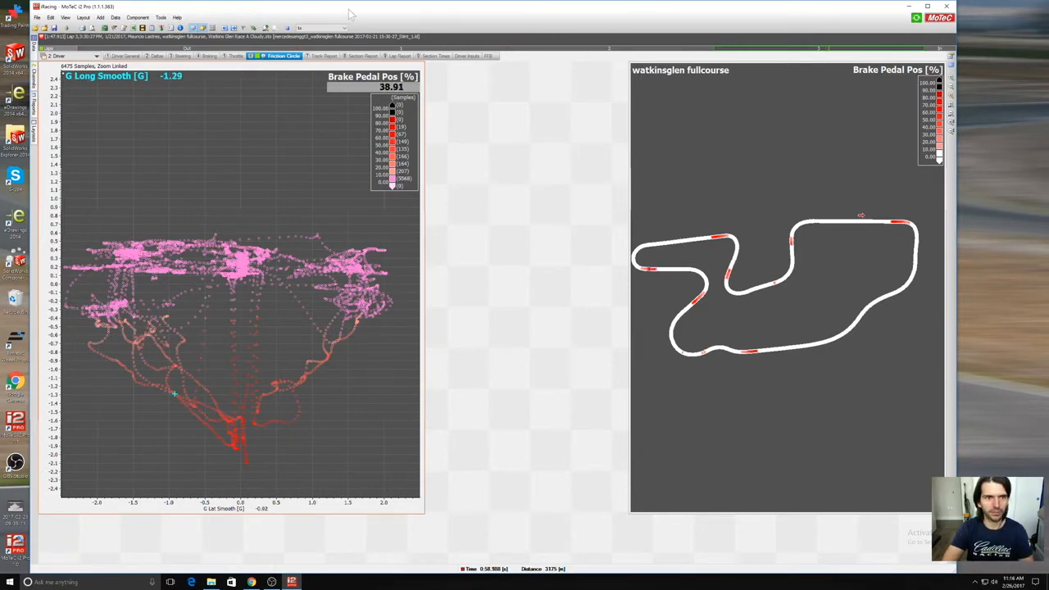
# Step: View the Track Report, Section Report, Lap Report, Section Times and Driver Inputs worksheets of the Driver workbook
pyautogui.click(322, 56)
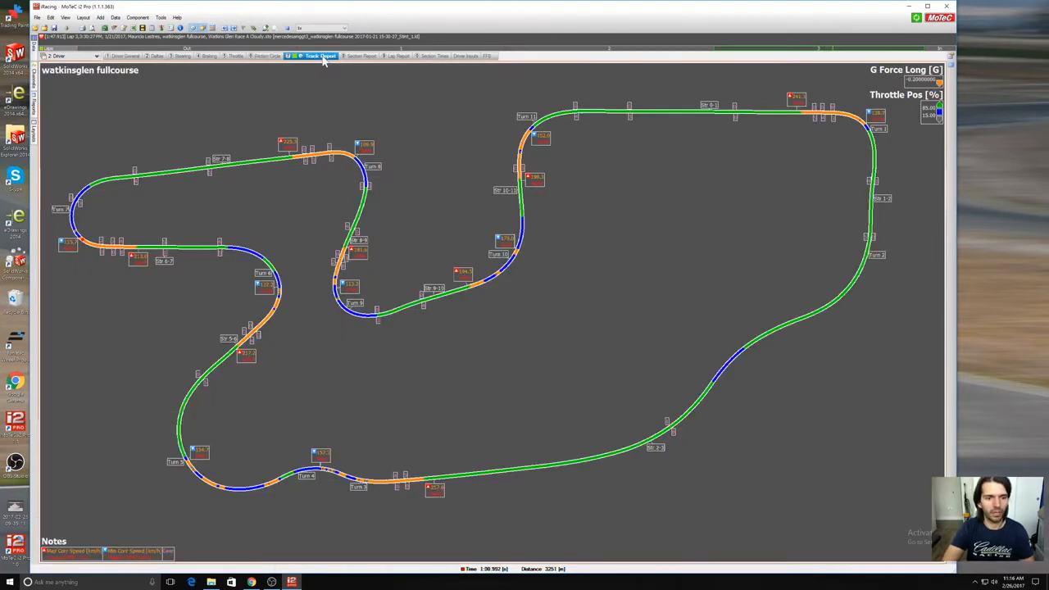
pyautogui.click(359, 56)
pyautogui.click(394, 56)
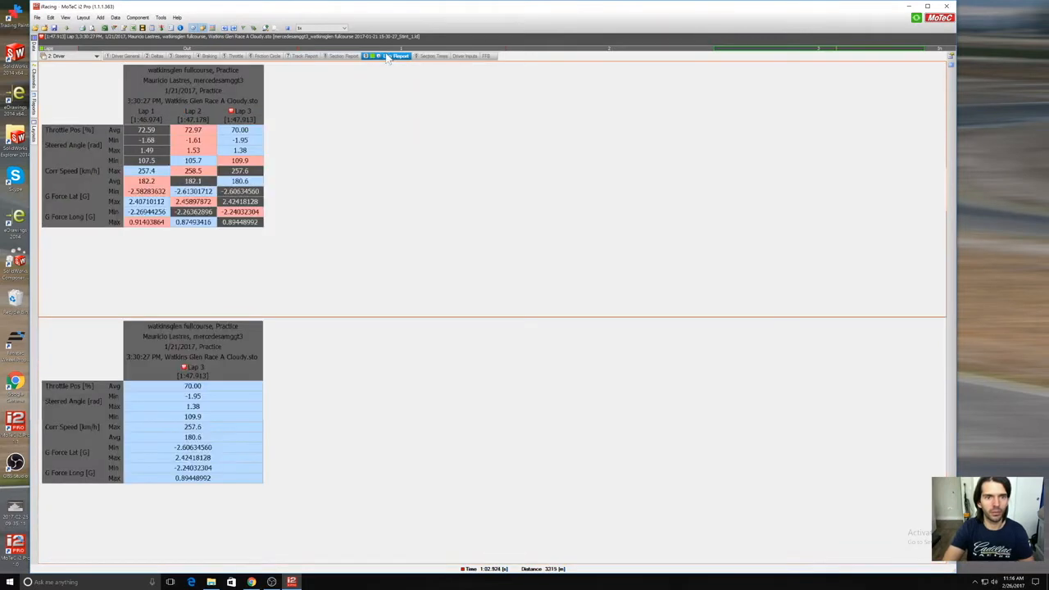
pyautogui.click(428, 55)
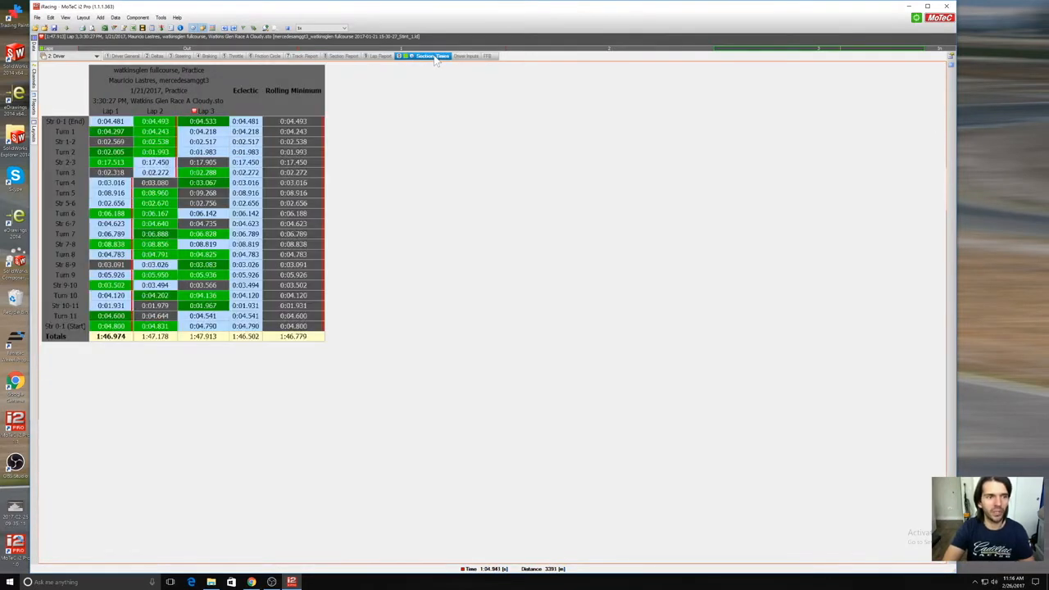
pyautogui.click(464, 56)
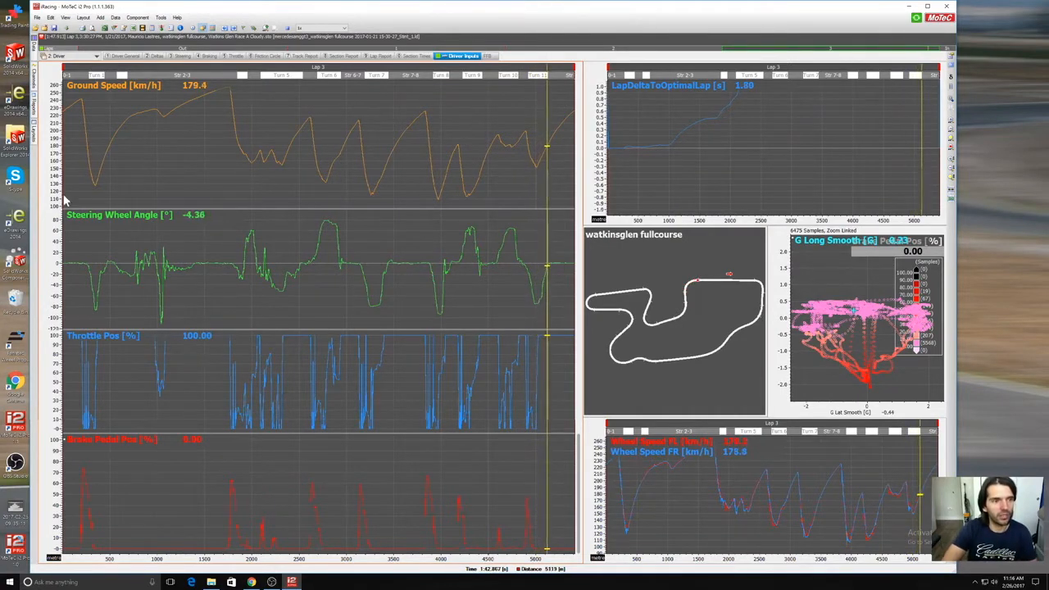
# Step: Overlay lap 1 on lap 3 in the Driver Inputs worksheet and move the cursor back towards the lap's start
pyautogui.moveTo(35, 48)
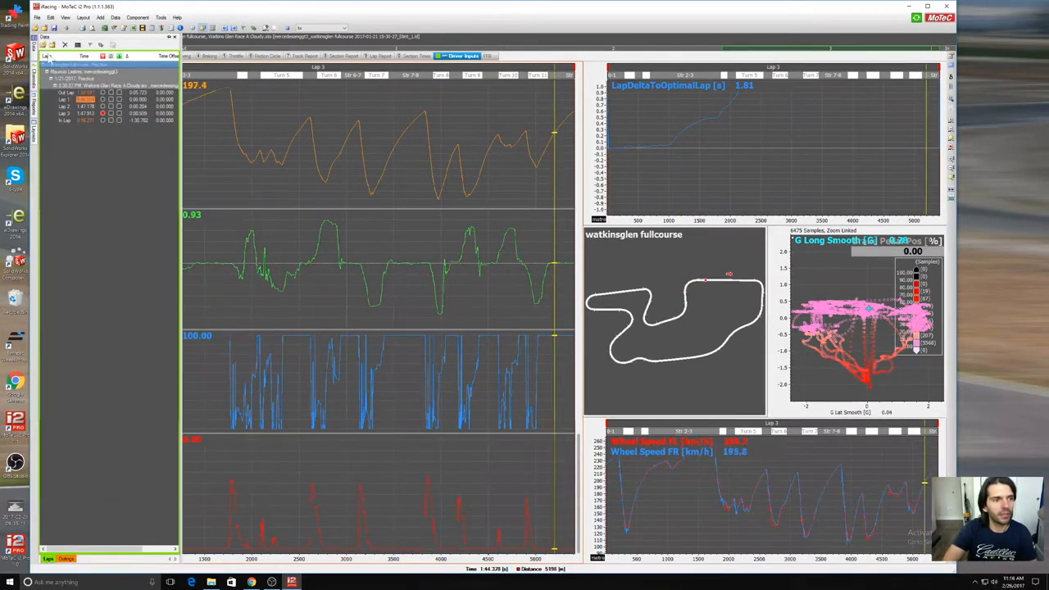
pyautogui.click(112, 100)
pyautogui.click(292, 133)
pyautogui.moveTo(284, 128); pyautogui.dragTo(119, 136)
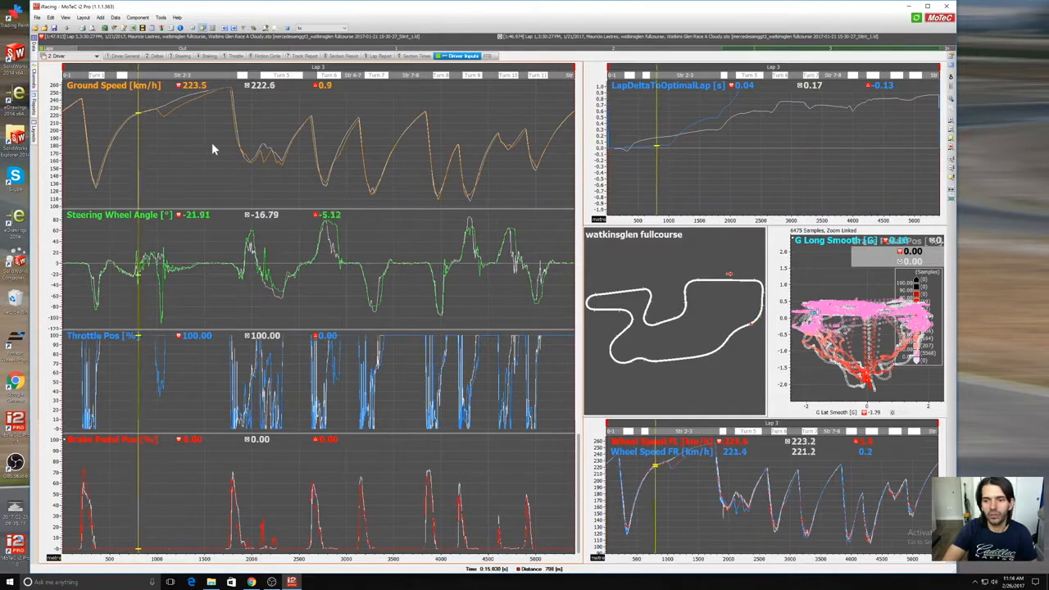
# Step: View the FFB worksheet of the Driver workbook and switch to the General worksheet of the Engine workbook
pyautogui.click(487, 57)
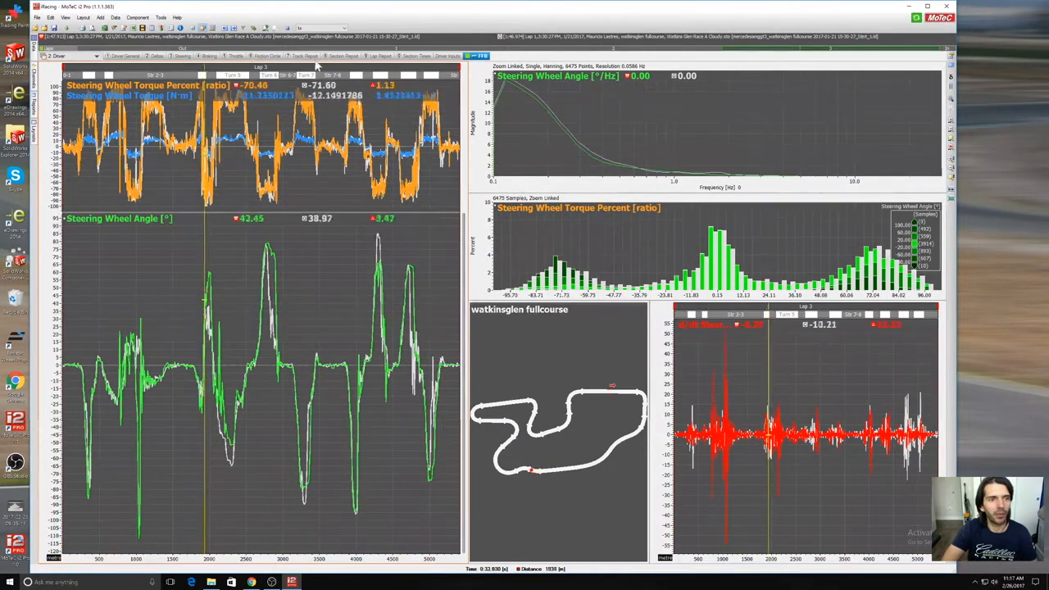
pyautogui.click(82, 56)
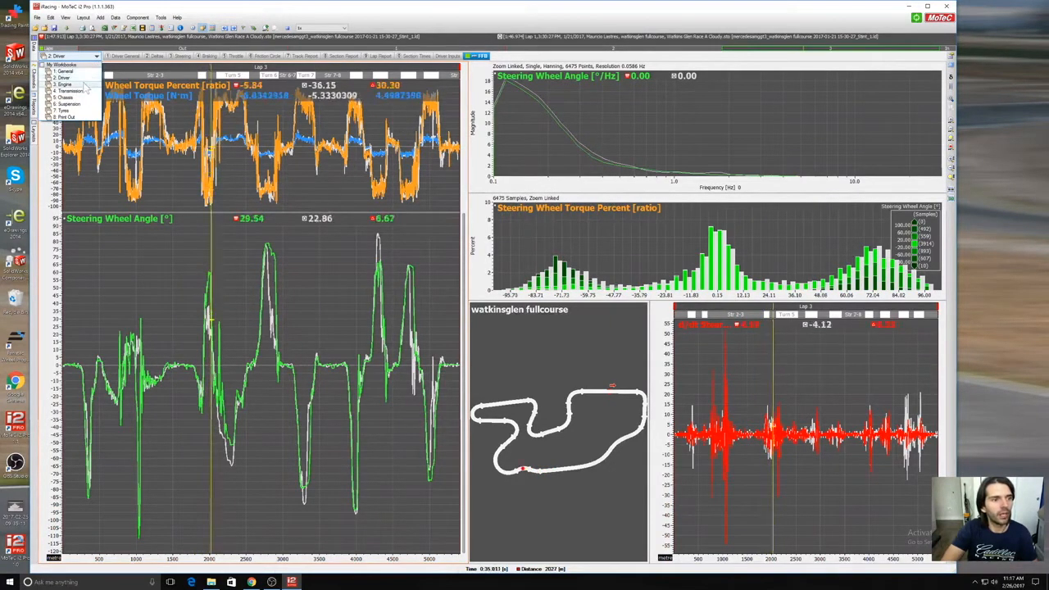
pyautogui.click(66, 85)
pyautogui.click(119, 57)
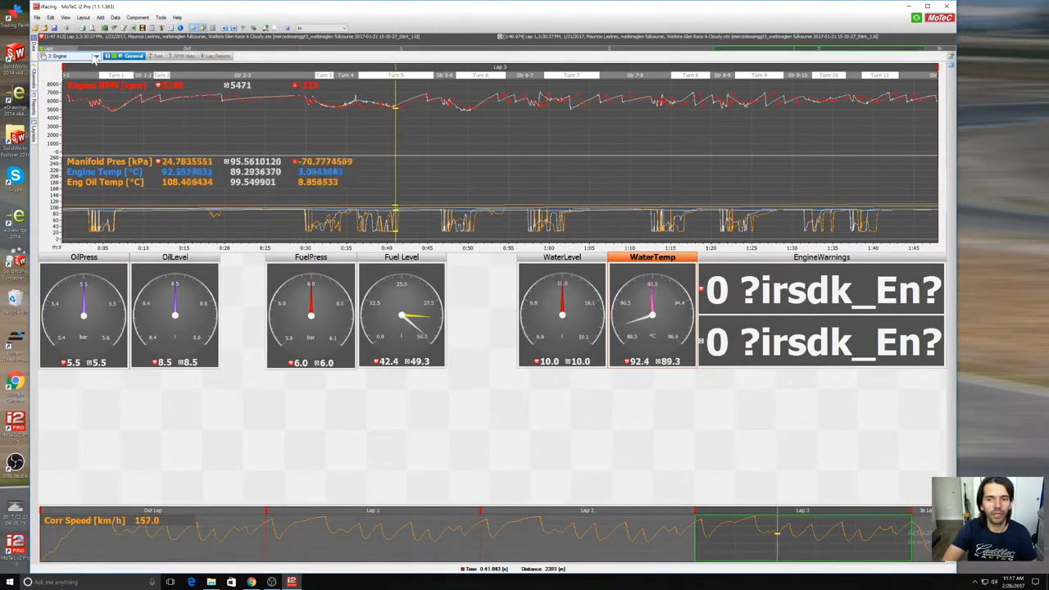
# Step: Show the Fuel worksheet of the Engine workbook and pause the data playback
pyautogui.click(96, 56)
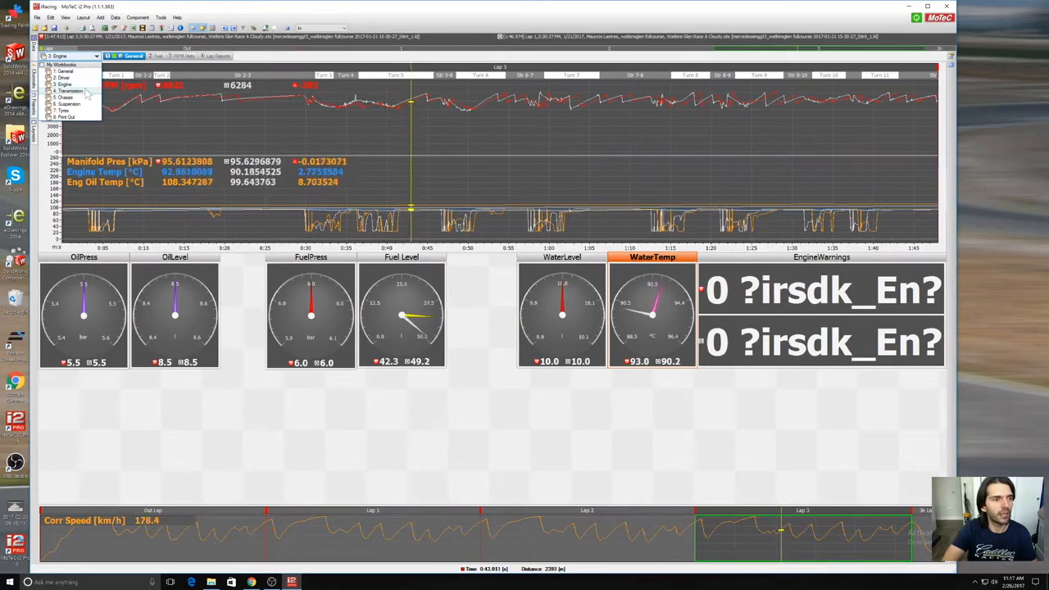
pyautogui.click(155, 55)
pyautogui.click(156, 55)
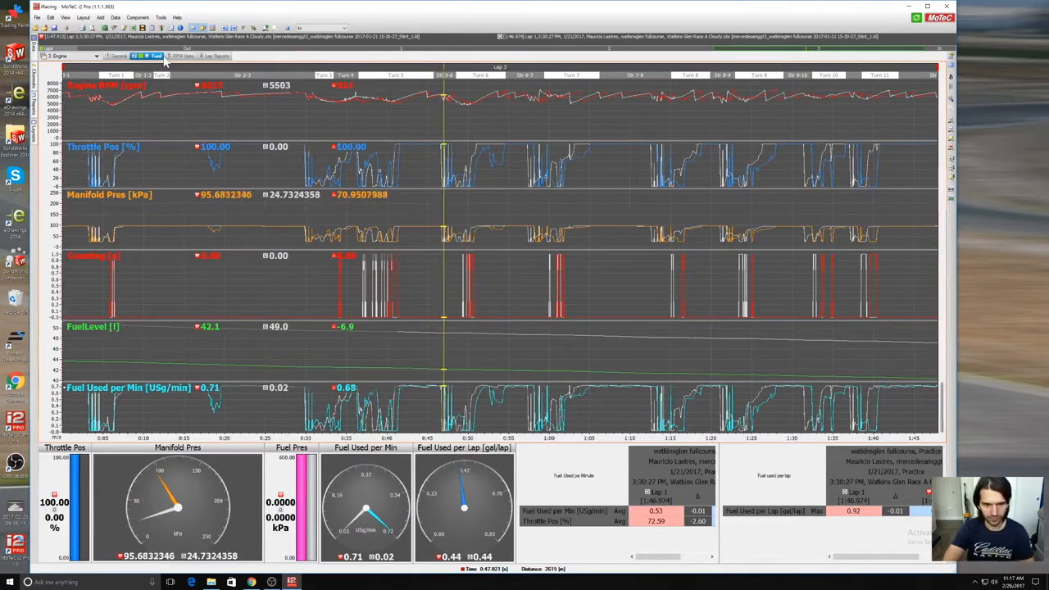
pyautogui.click(288, 29)
# Step: Examine the manifold pressure and fuel usage readings near the lap start, on Str 2-3 and at Turn 3, and lap 3's fuel-per-minute report
pyautogui.moveTo(242, 169); pyautogui.dragTo(59, 171)
pyautogui.moveTo(101, 313)
pyautogui.mouseDown()
pyautogui.moveTo(118, 315)
pyautogui.moveTo(73, 316)
pyautogui.moveTo(82, 316)
pyautogui.mouseUp()
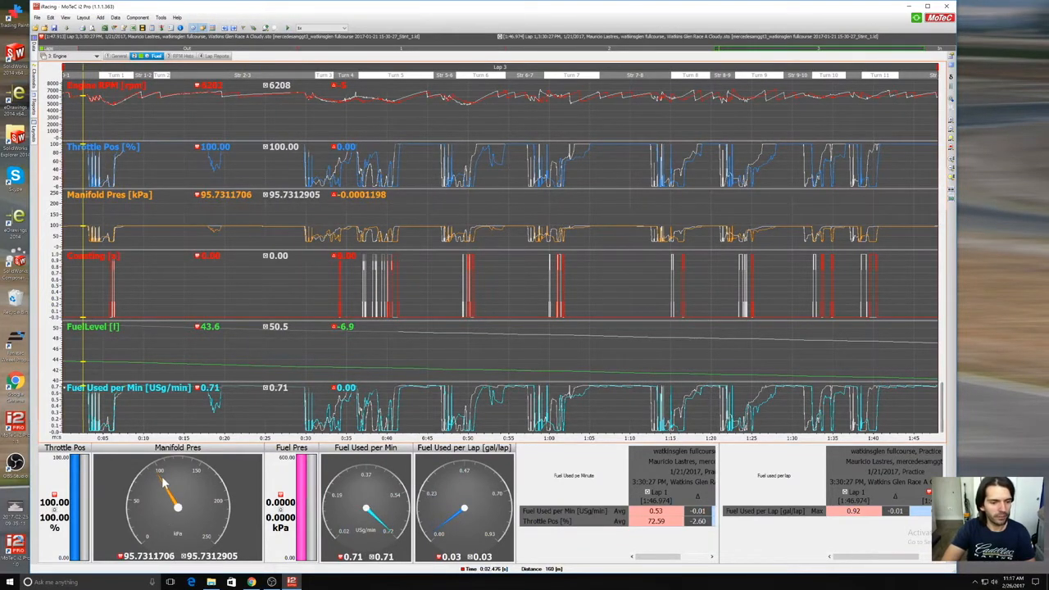
pyautogui.moveTo(99, 370); pyautogui.dragTo(281, 406)
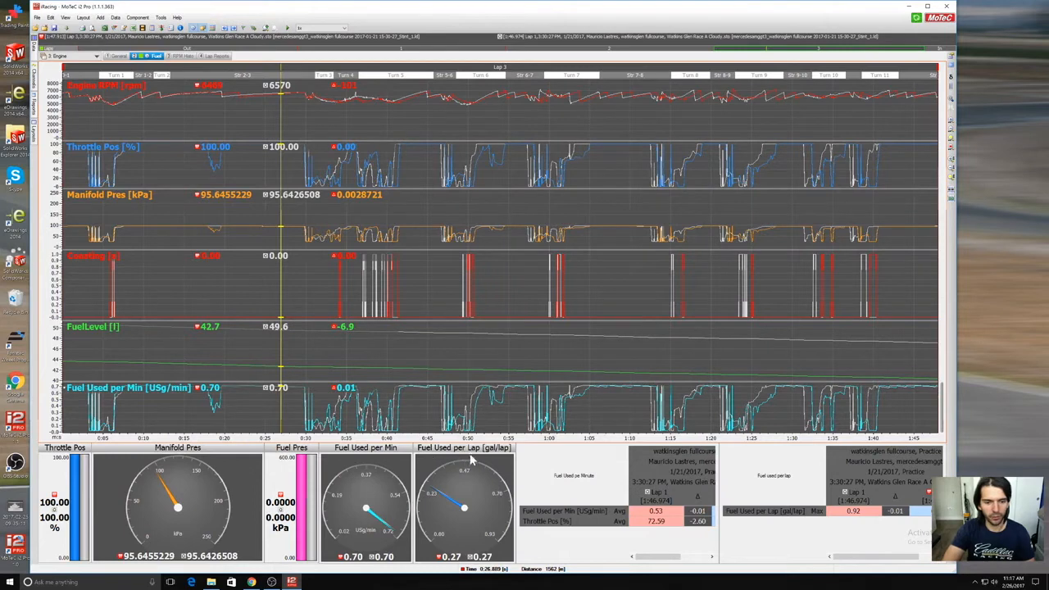
pyautogui.click(325, 372)
pyautogui.moveTo(656, 557); pyautogui.dragTo(685, 557)
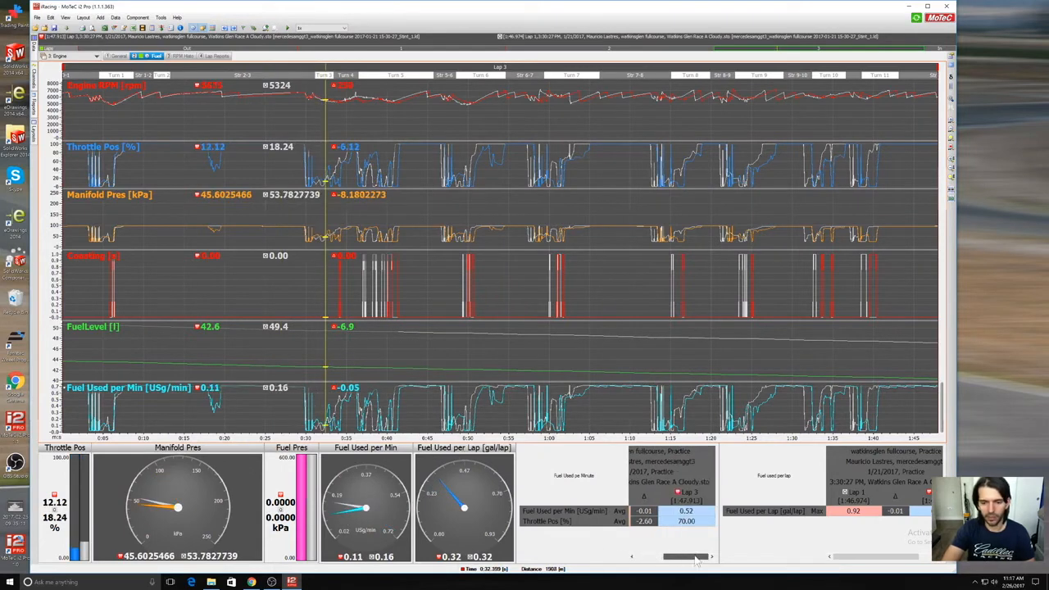
# Step: Remove the lap 1 overlay and check lap 3's fuel reports with the cursor in Turn 6 at about 2815 m
pyautogui.click(34, 49)
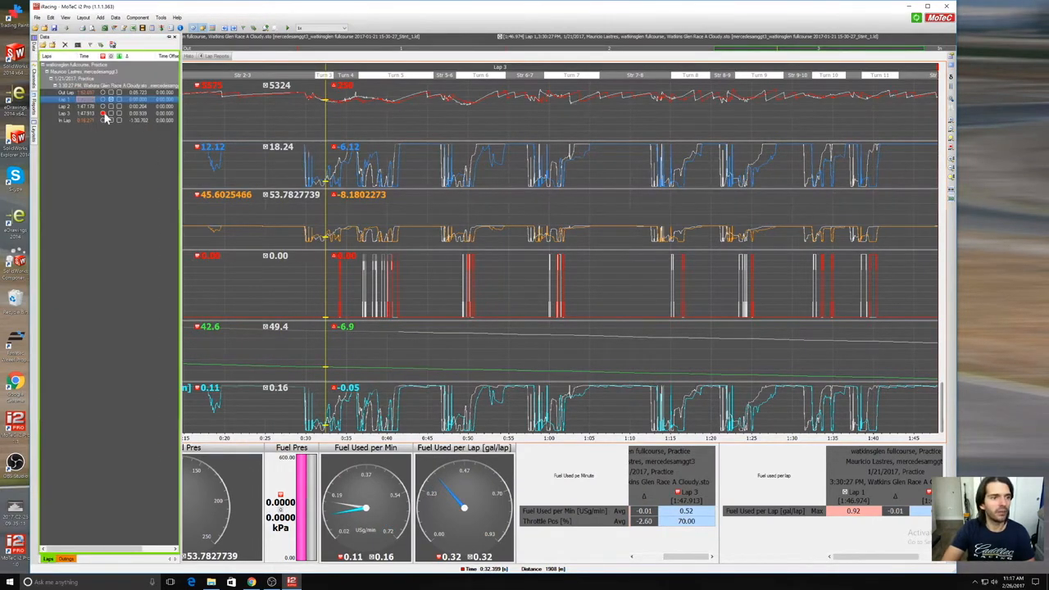
pyautogui.click(112, 99)
pyautogui.click(482, 376)
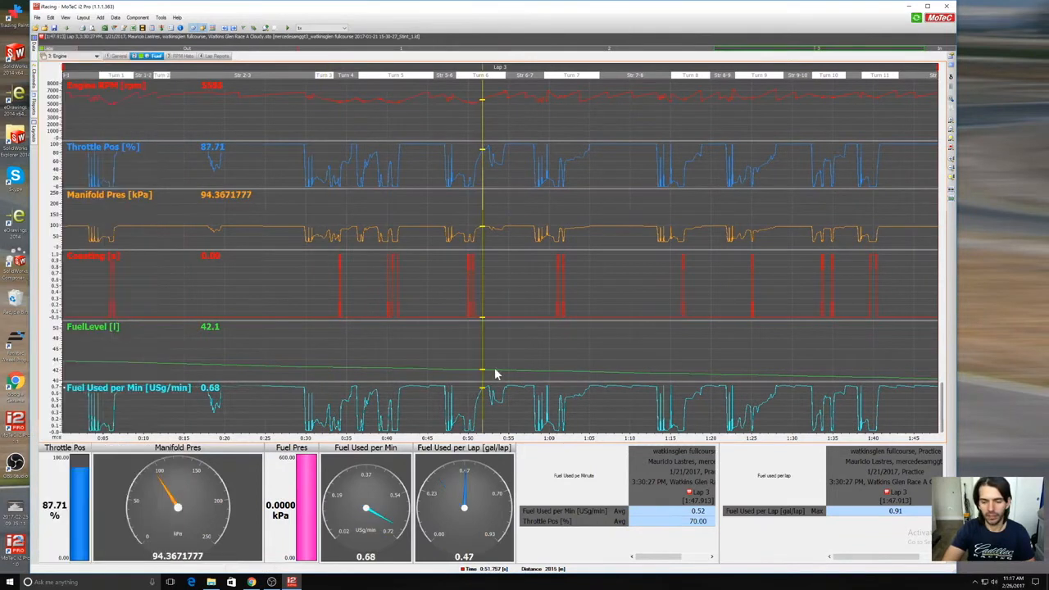
pyautogui.moveTo(646, 558)
pyautogui.mouseDown()
pyautogui.moveTo(678, 557)
pyautogui.moveTo(659, 557)
pyautogui.mouseUp()
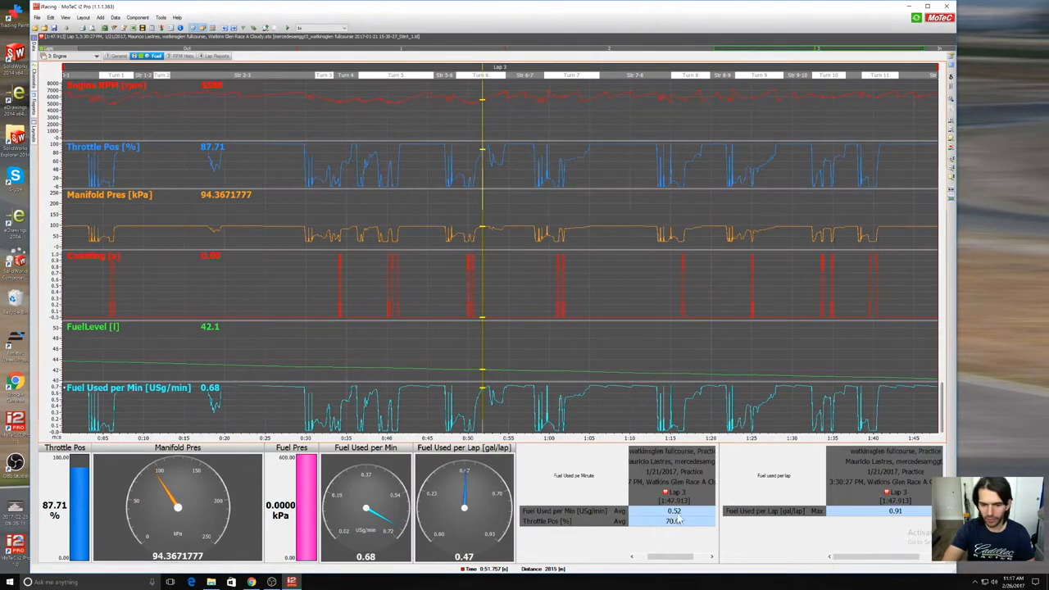
pyautogui.moveTo(692, 557); pyautogui.dragTo(701, 557)
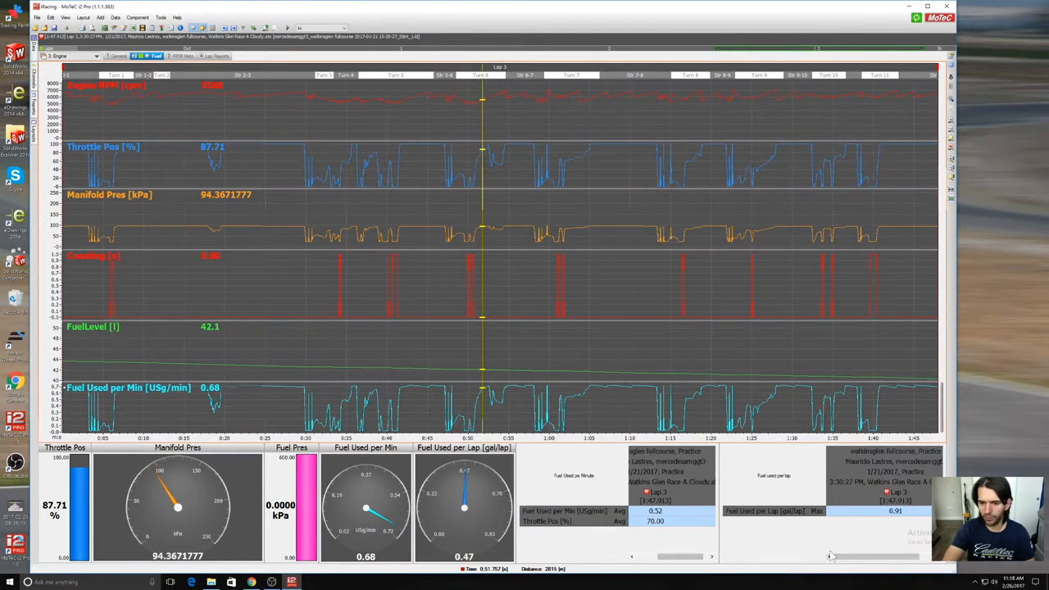
# Step: Check lap 3's fuel-per-lap and fuel-per-minute reports, and place the data cursor on Str 2-3 at about 910 m
pyautogui.moveTo(858, 557); pyautogui.dragTo(874, 562)
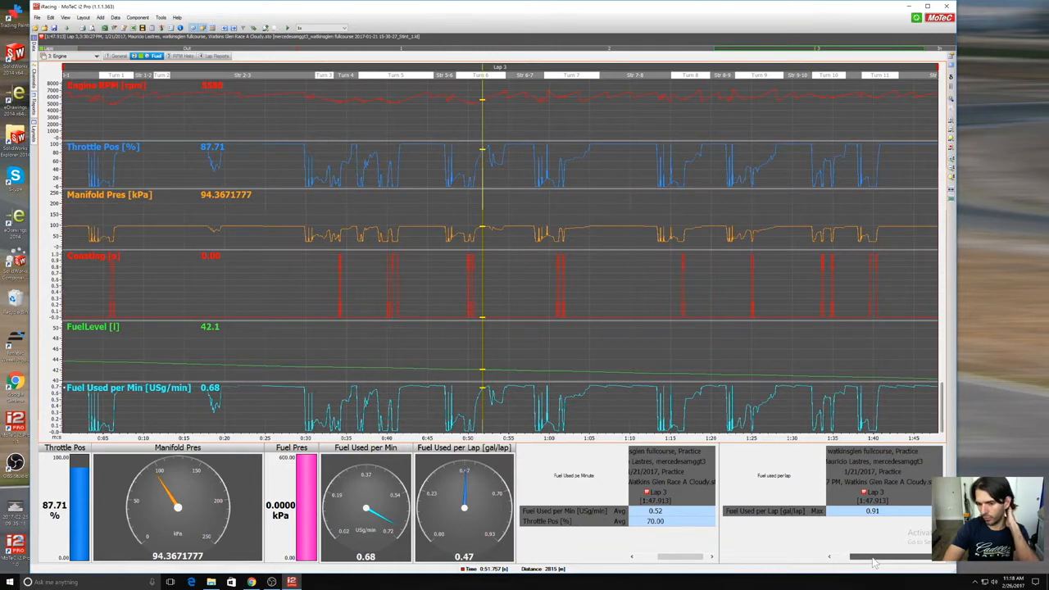
pyautogui.moveTo(874, 563); pyautogui.dragTo(812, 560)
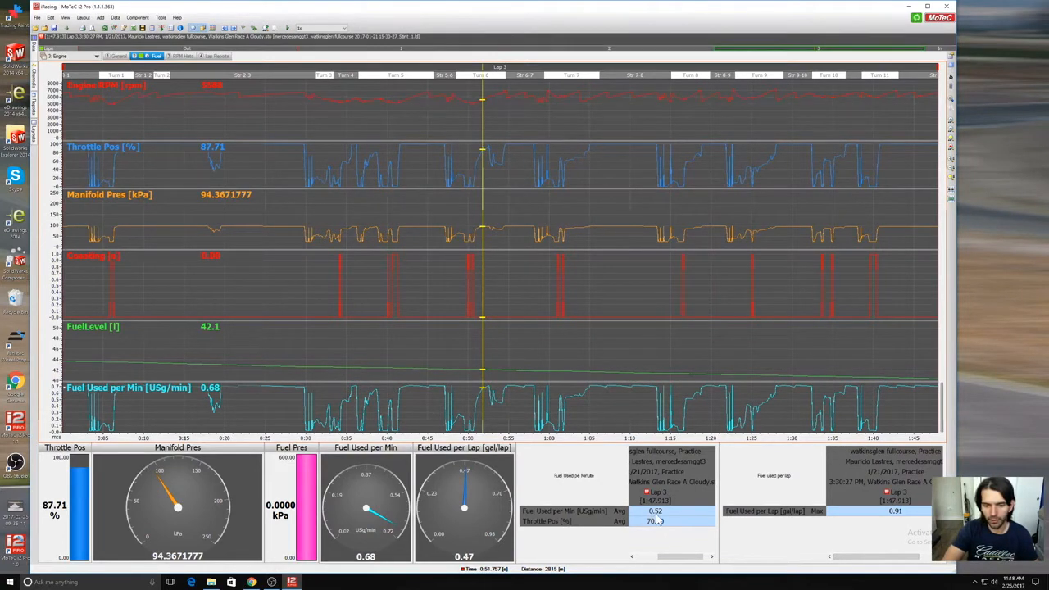
pyautogui.moveTo(677, 557)
pyautogui.mouseDown()
pyautogui.moveTo(636, 558)
pyautogui.moveTo(688, 558)
pyautogui.mouseUp()
pyautogui.moveTo(430, 340); pyautogui.dragTo(199, 291)
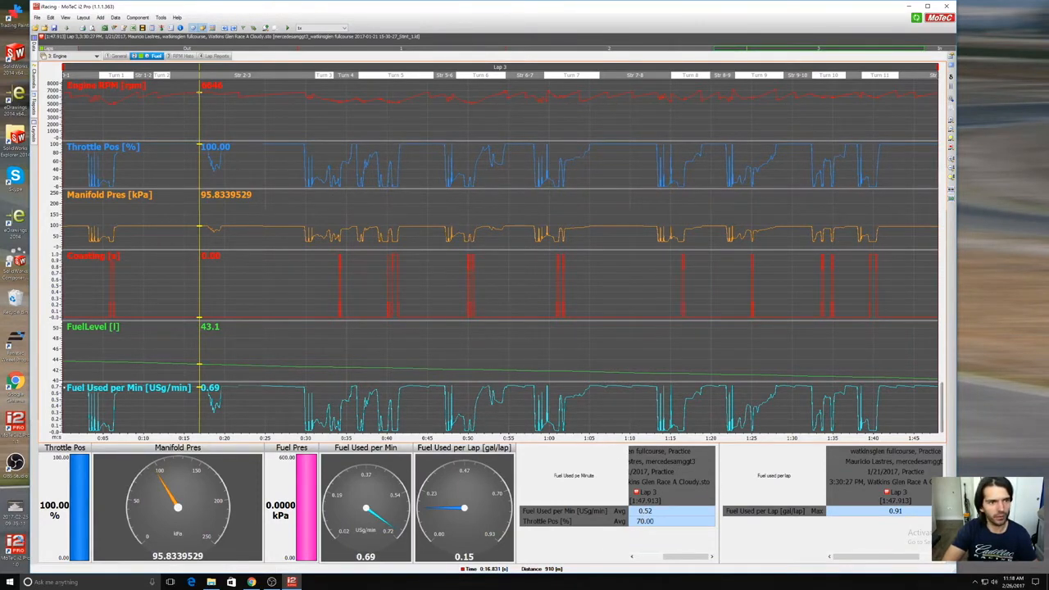
# Step: View the RPM histogram worksheet and the Lap Reports worksheet of the Engine workbook
pyautogui.click(187, 58)
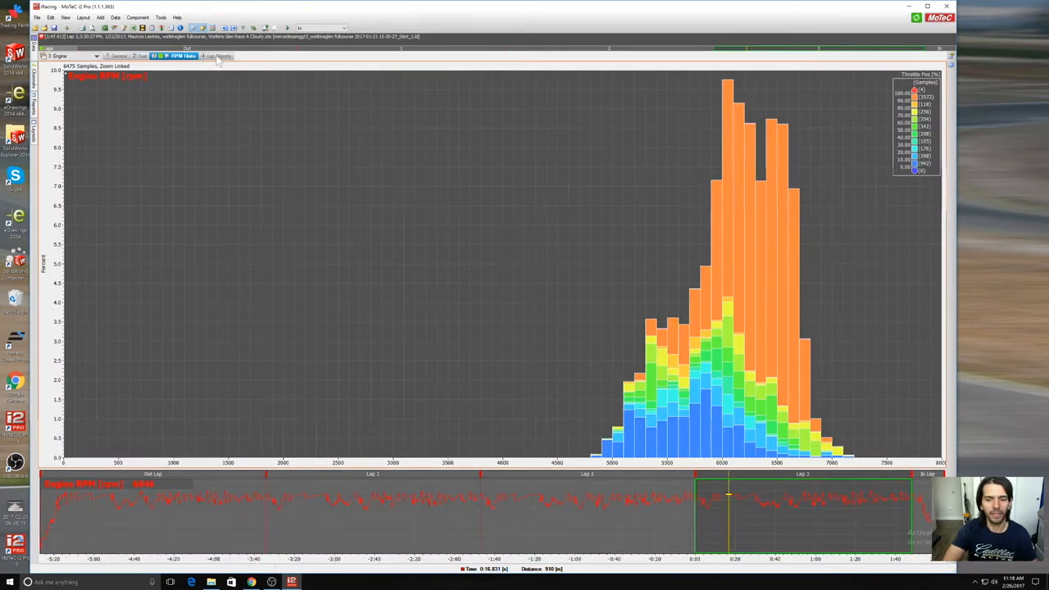
pyautogui.click(217, 57)
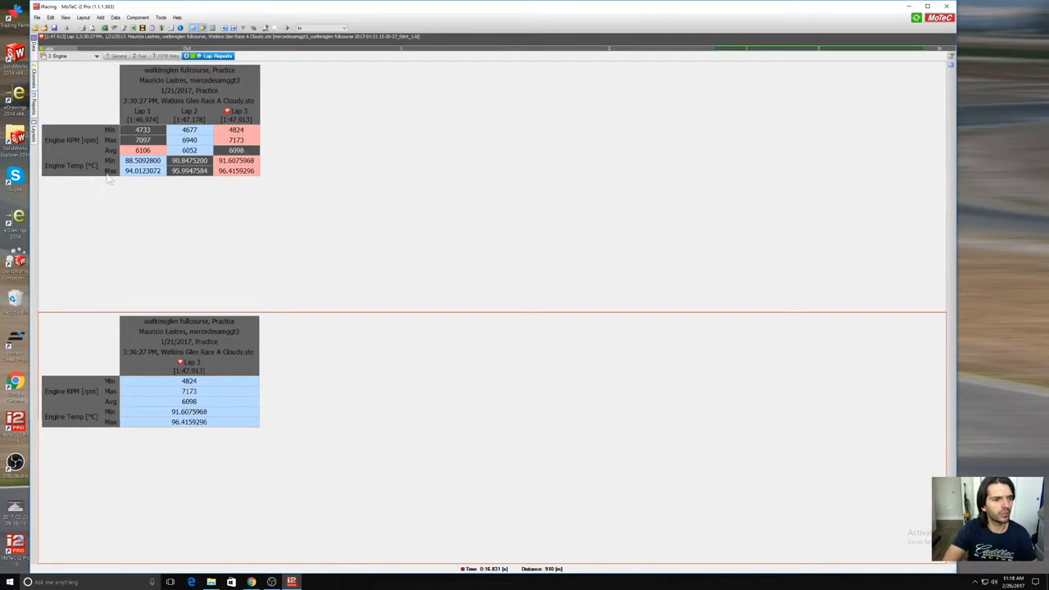
# Step: Show the Transmission workbook's General worksheet and examine its channels with the cursor on Str 2-3 at about 1550 m and 1181 m
pyautogui.click(73, 58)
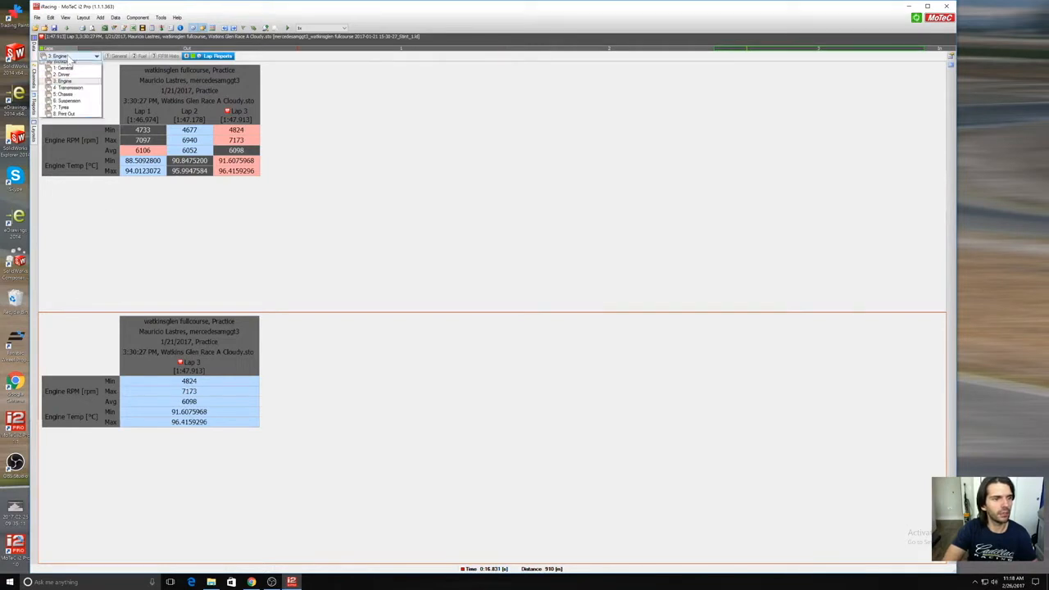
pyautogui.click(87, 95)
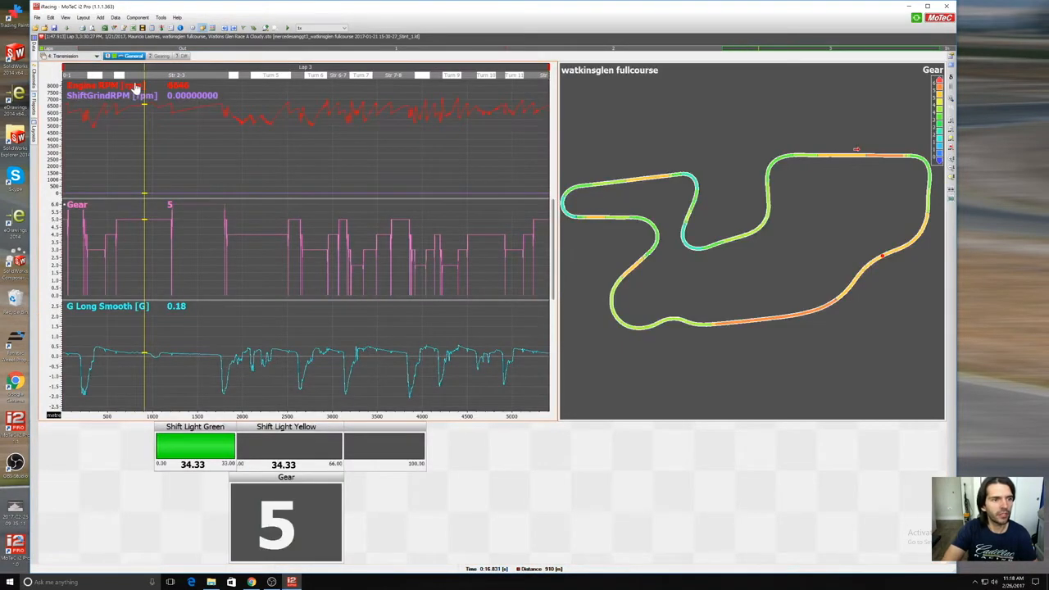
pyautogui.moveTo(150, 120); pyautogui.dragTo(197, 154)
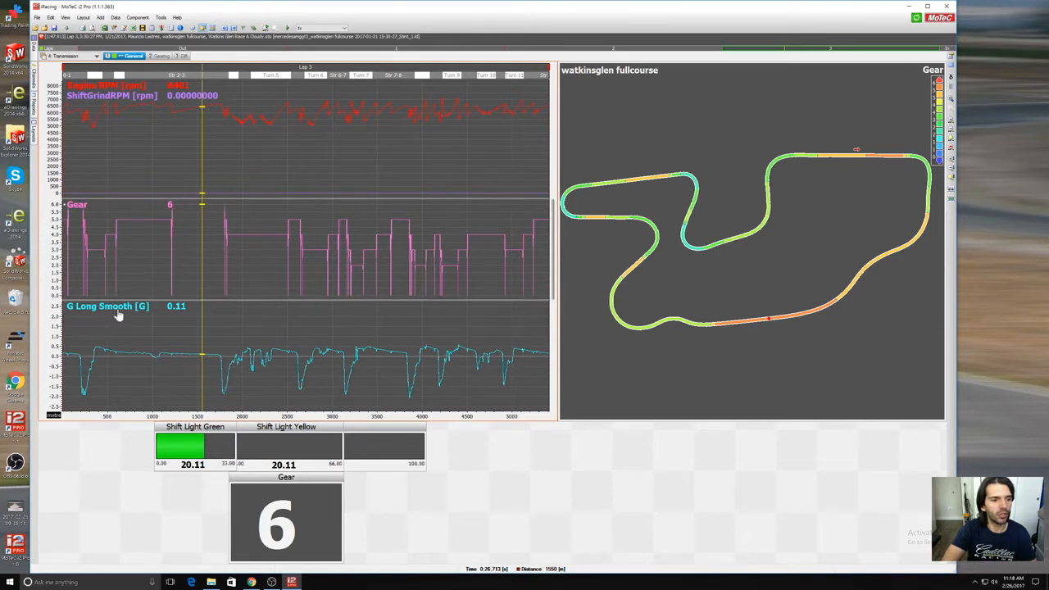
pyautogui.moveTo(102, 338); pyautogui.dragTo(169, 352)
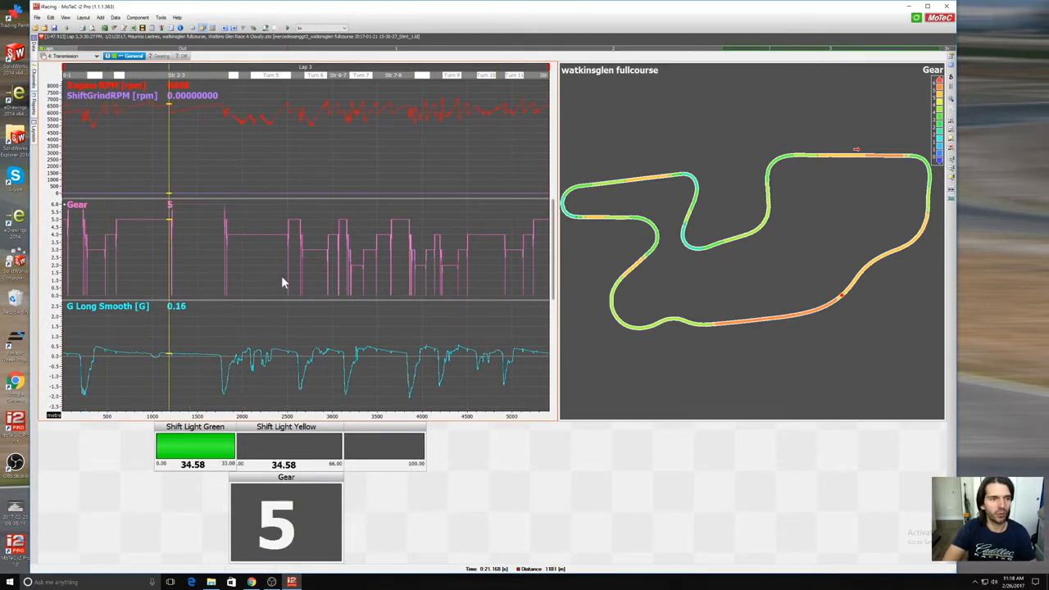
# Step: View the Gearing worksheet, and examine rear wheel speeds on the Diff worksheet with the cursor at about 2314 m and 1041 m
pyautogui.click(157, 56)
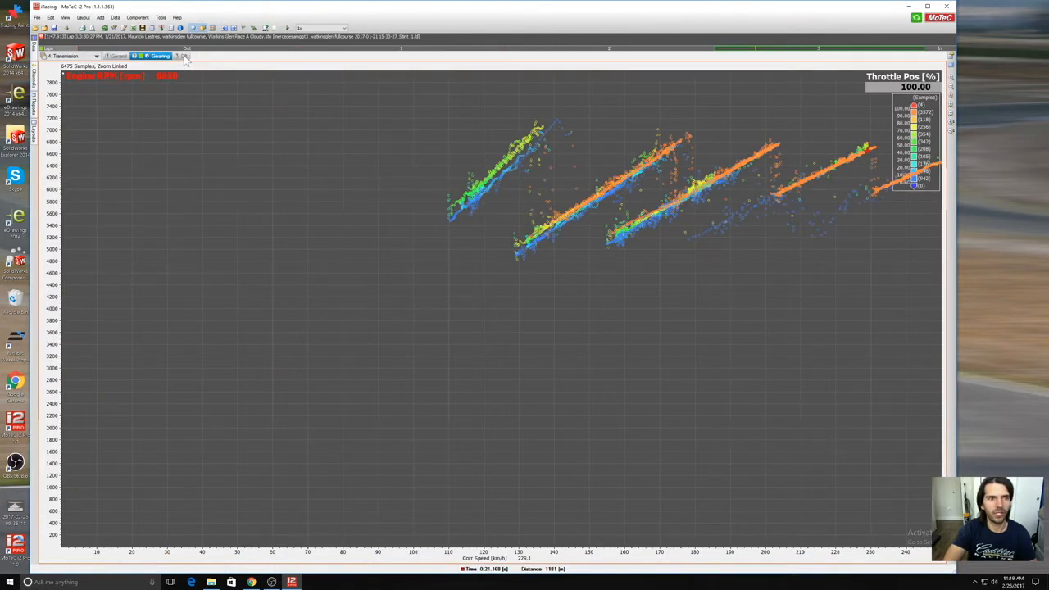
pyautogui.click(186, 56)
pyautogui.moveTo(81, 128)
pyautogui.mouseDown()
pyautogui.moveTo(256, 152)
pyautogui.moveTo(186, 156)
pyautogui.moveTo(396, 160)
pyautogui.mouseUp()
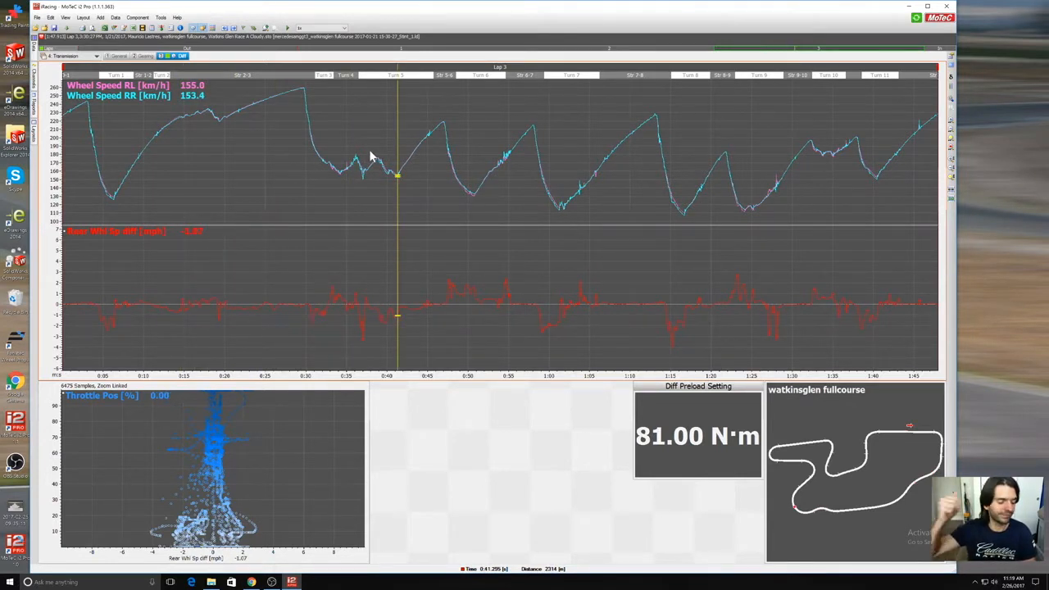
pyautogui.moveTo(226, 143); pyautogui.dragTo(215, 164)
# Step: Switch to the Chassis workbook and view its Ride Heights, Rake vs Speed and Aero worksheets
pyautogui.click(96, 56)
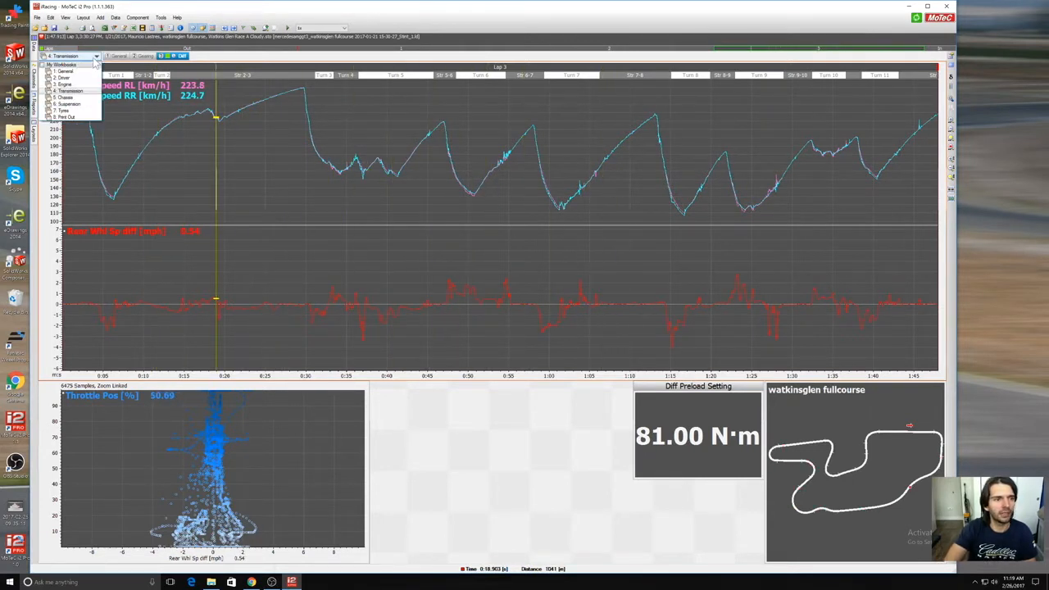
pyautogui.click(86, 98)
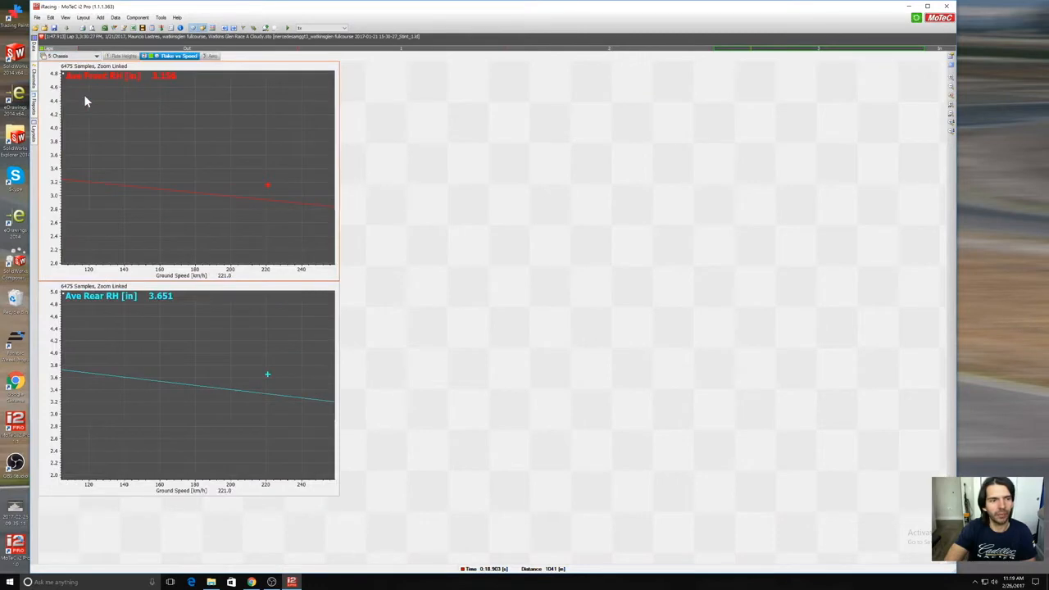
pyautogui.click(127, 56)
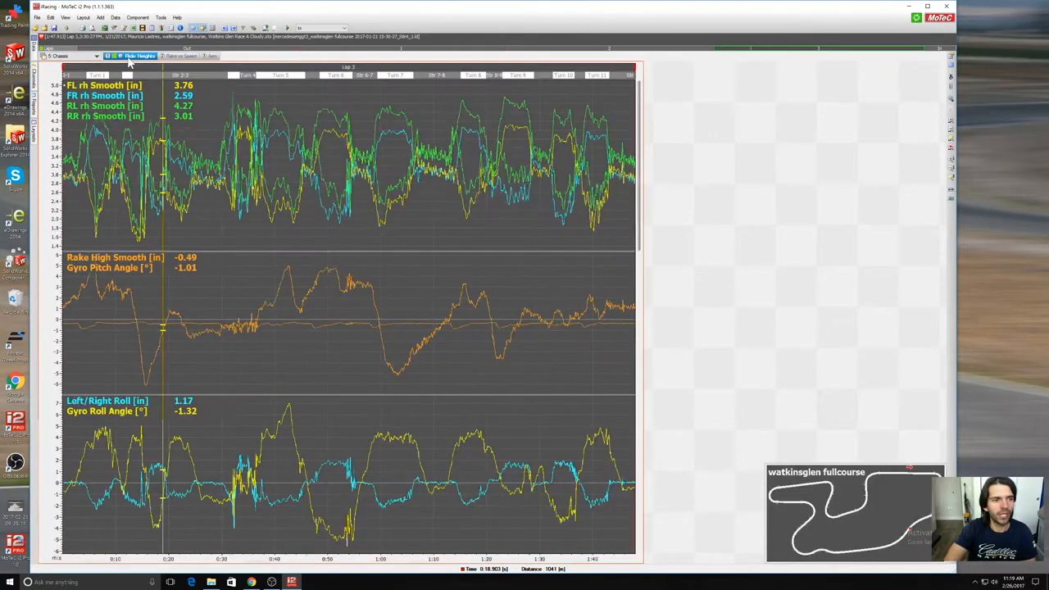
pyautogui.click(170, 58)
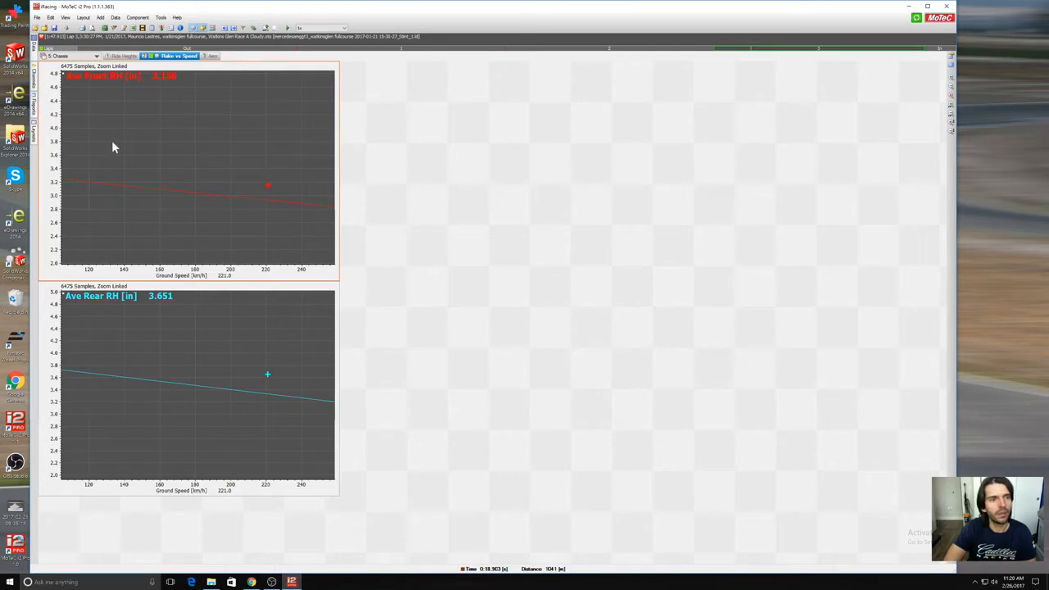
pyautogui.click(212, 56)
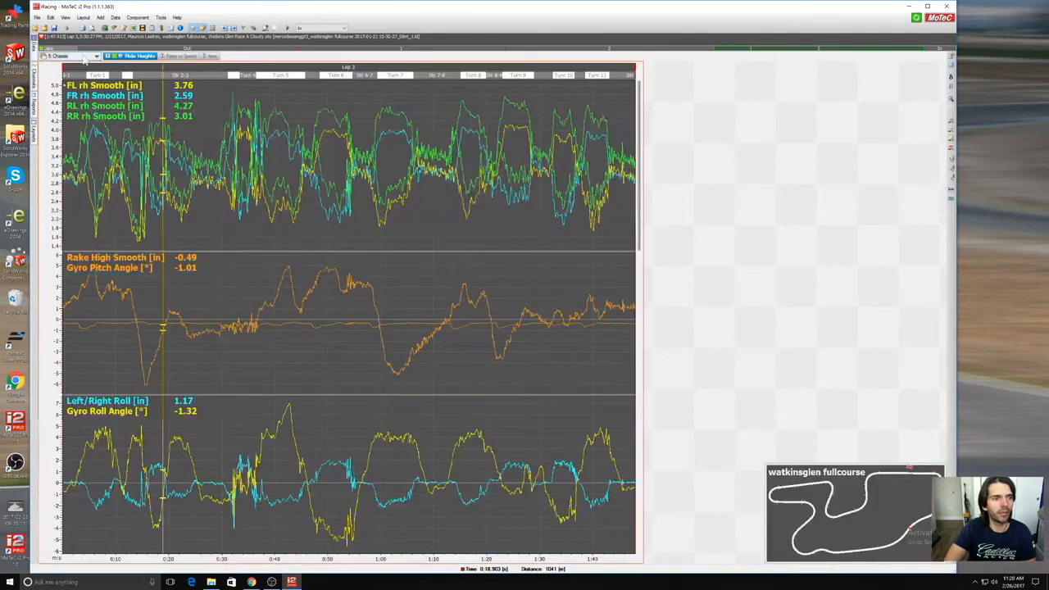
# Step: Switch to the Suspension workbook, place the cursor at about 2357 m and show the Susp Velocities worksheet
pyautogui.click(91, 55)
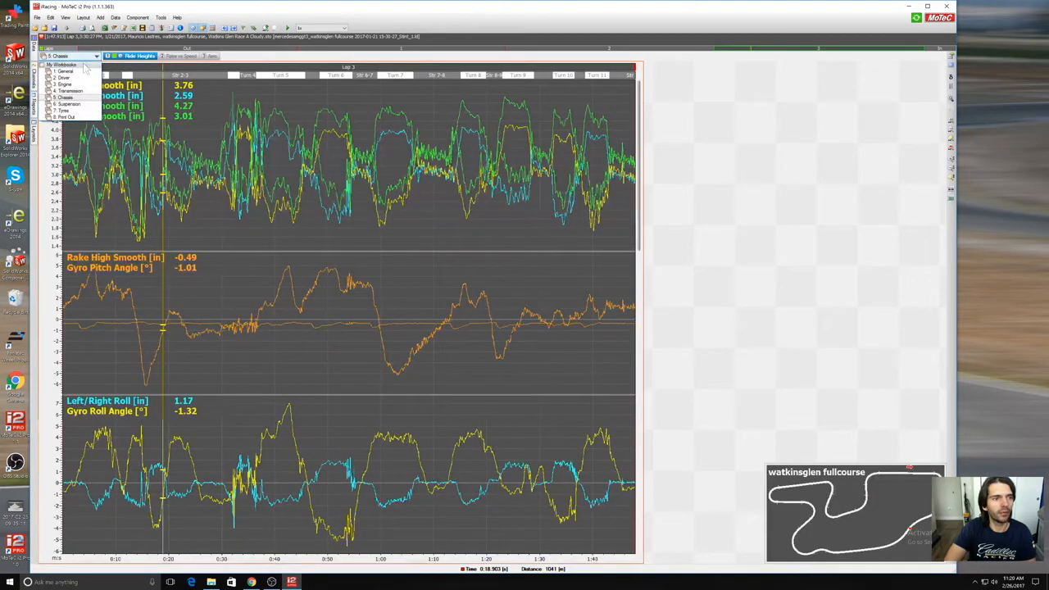
pyautogui.click(89, 101)
pyautogui.moveTo(68, 104); pyautogui.dragTo(343, 123)
pyautogui.click(194, 57)
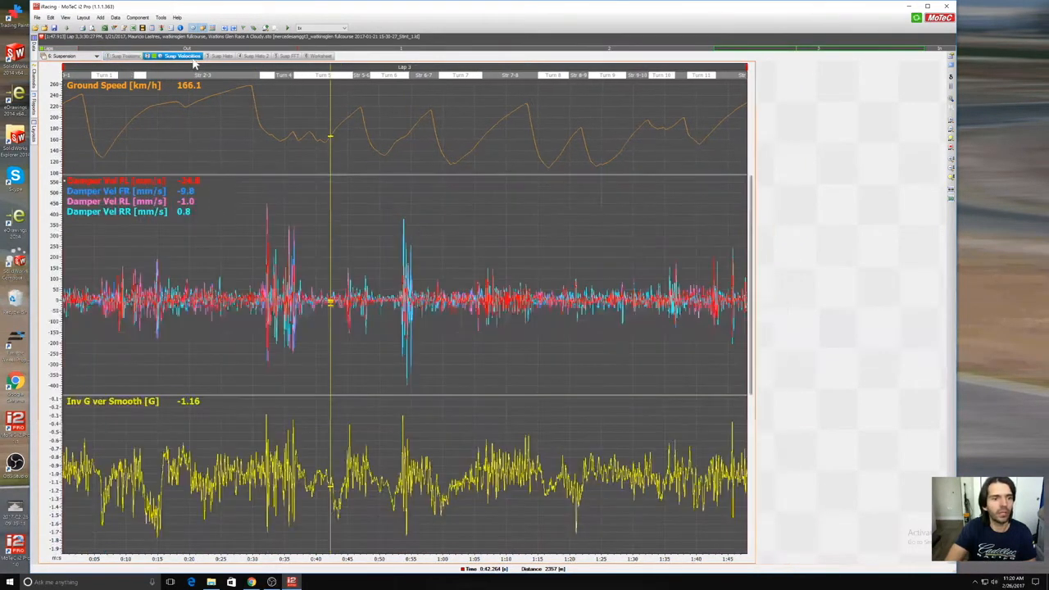
# Step: Compare the Susp Histo worksheet with Susp Histo 2, ending on the four-corner suspension histogram
pyautogui.click(218, 57)
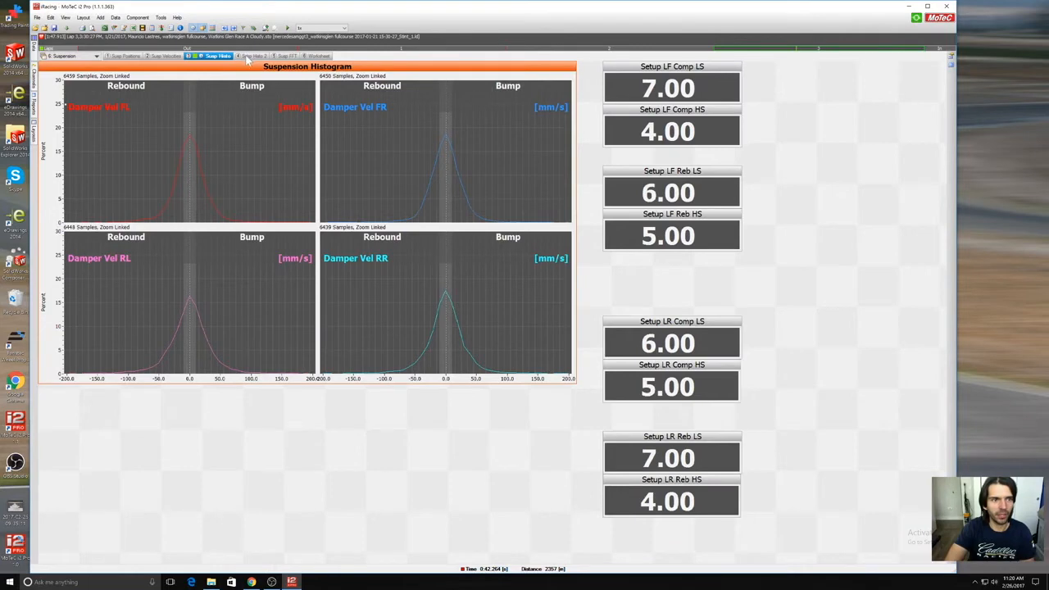
pyautogui.click(256, 57)
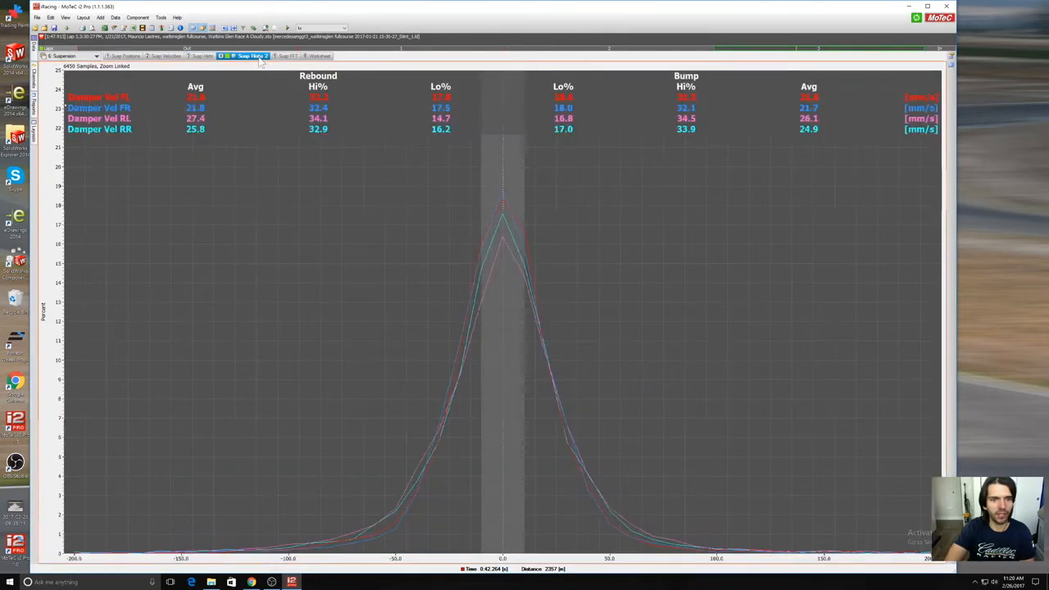
pyautogui.click(207, 57)
pyautogui.click(243, 59)
pyautogui.click(210, 58)
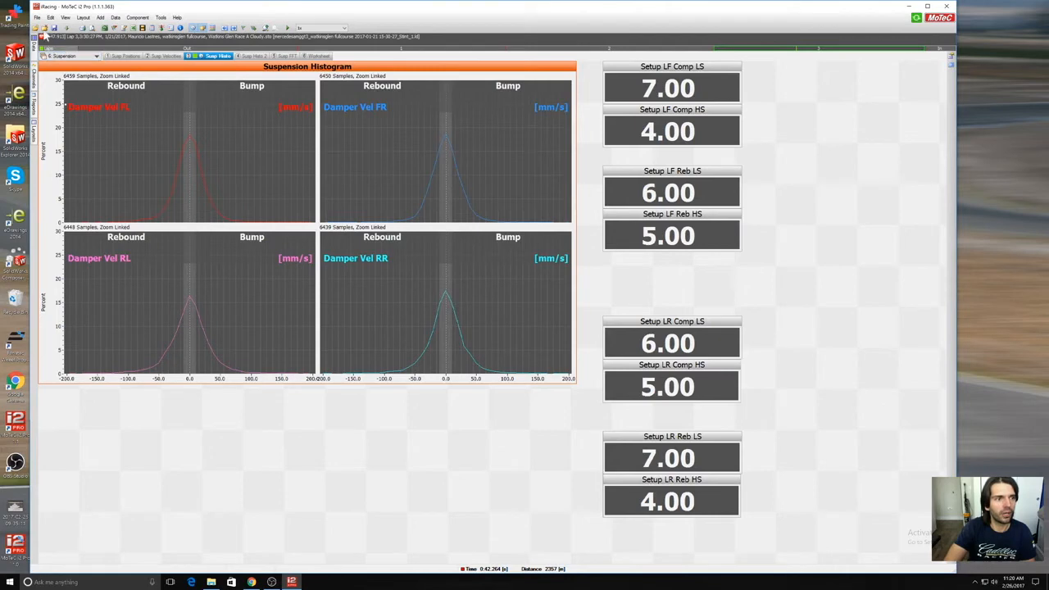
# Step: Open the 1/18/2017 6:11:12 PM Watkins Glen log alongside the current one and overlay Lap 1 of the 1/21/2017 log
pyautogui.click(34, 27)
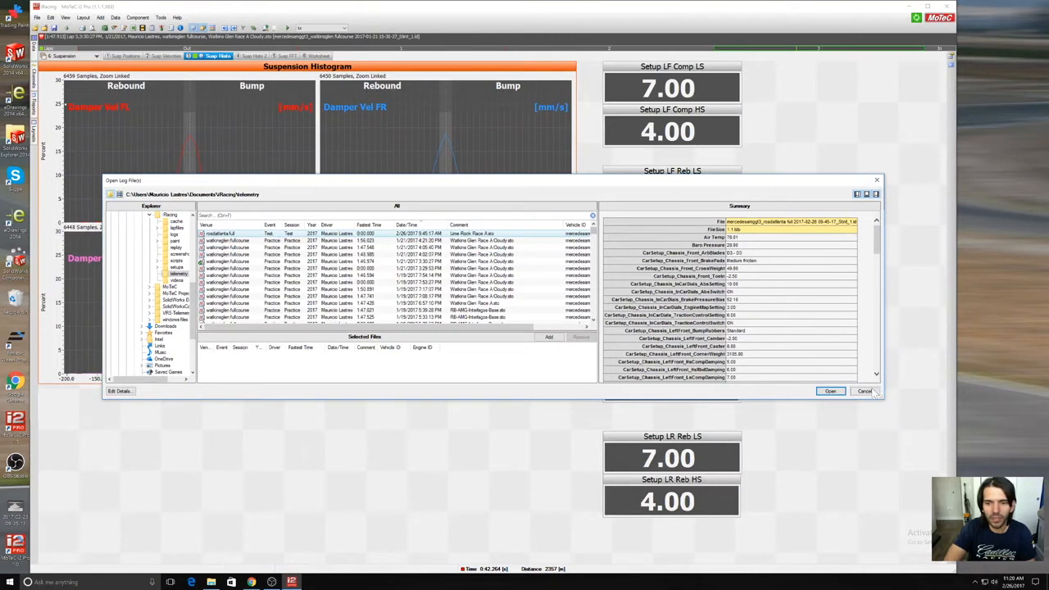
pyautogui.scroll(-5, 598, 235)
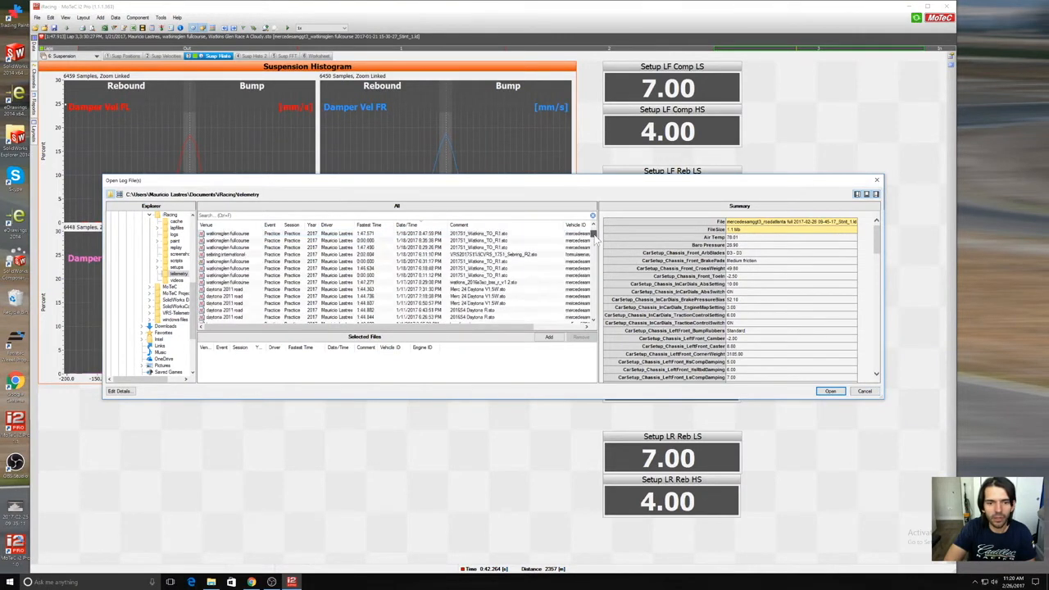
pyautogui.scroll(-1, 594, 234)
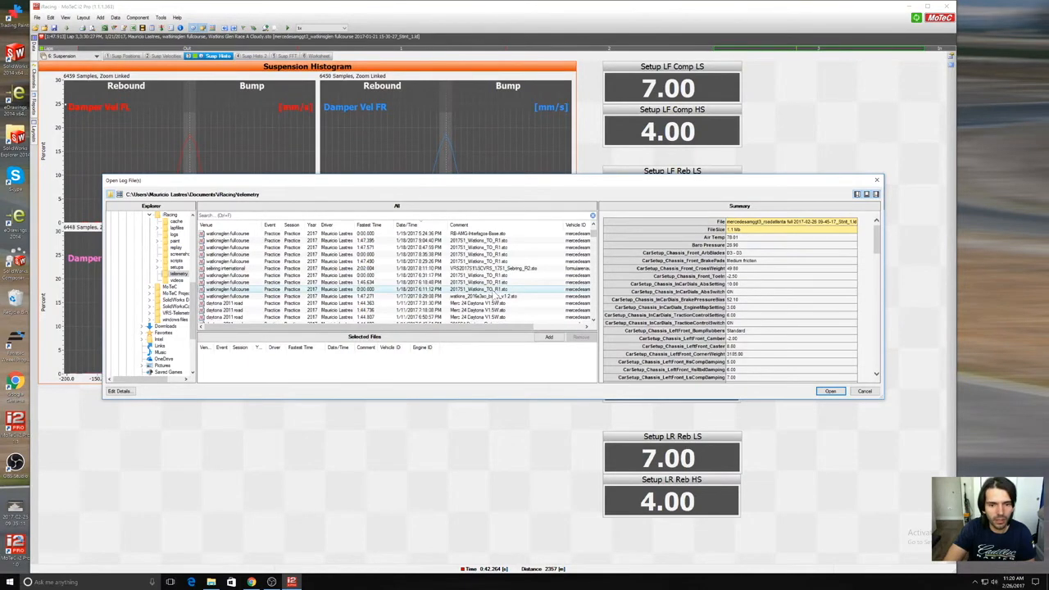
pyautogui.click(494, 292)
pyautogui.doubleClick(495, 291)
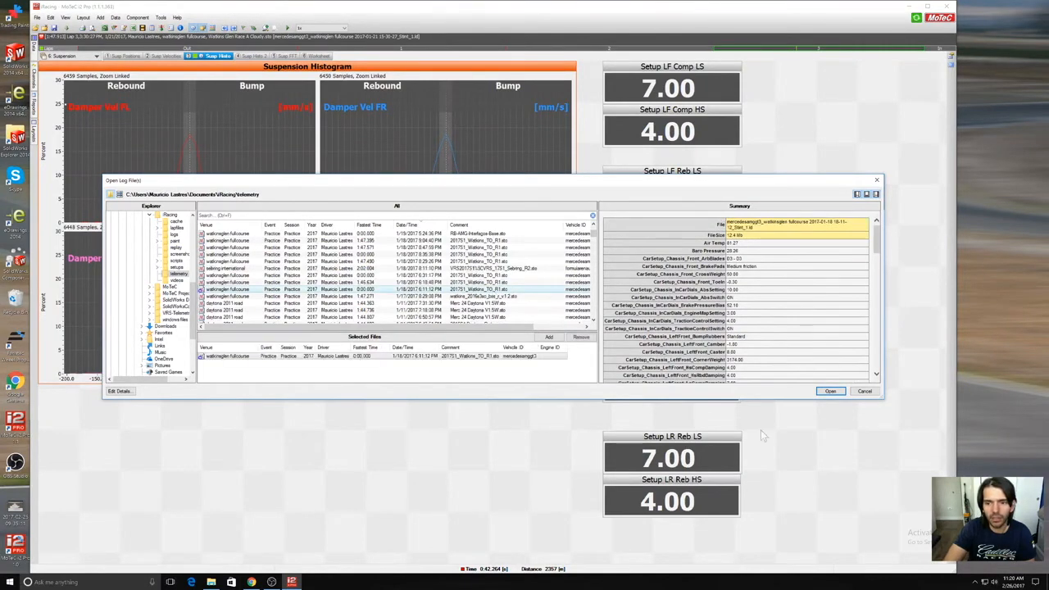
pyautogui.click(829, 391)
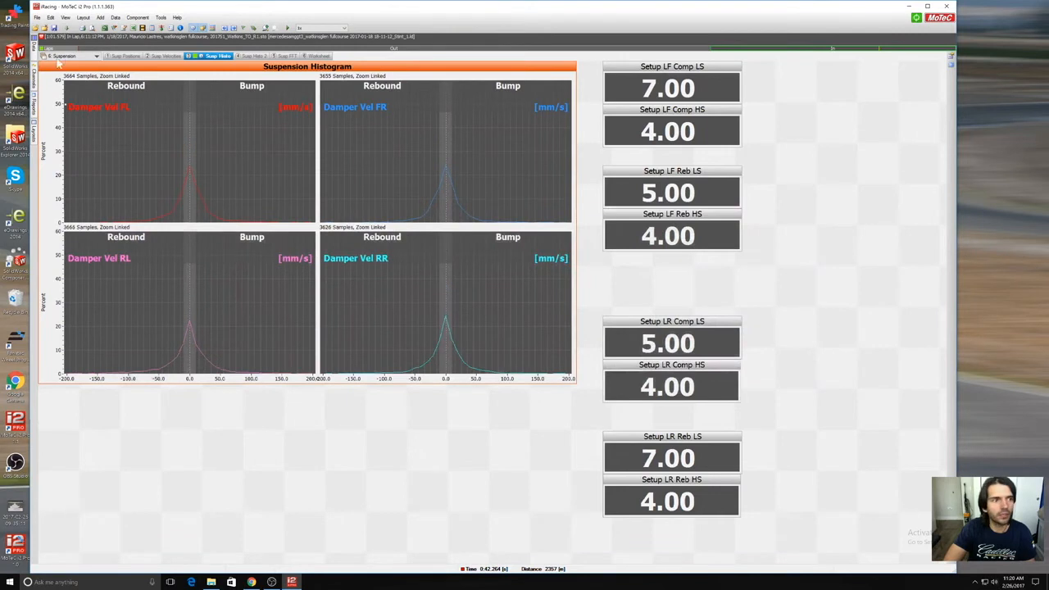
pyautogui.moveTo(34, 53)
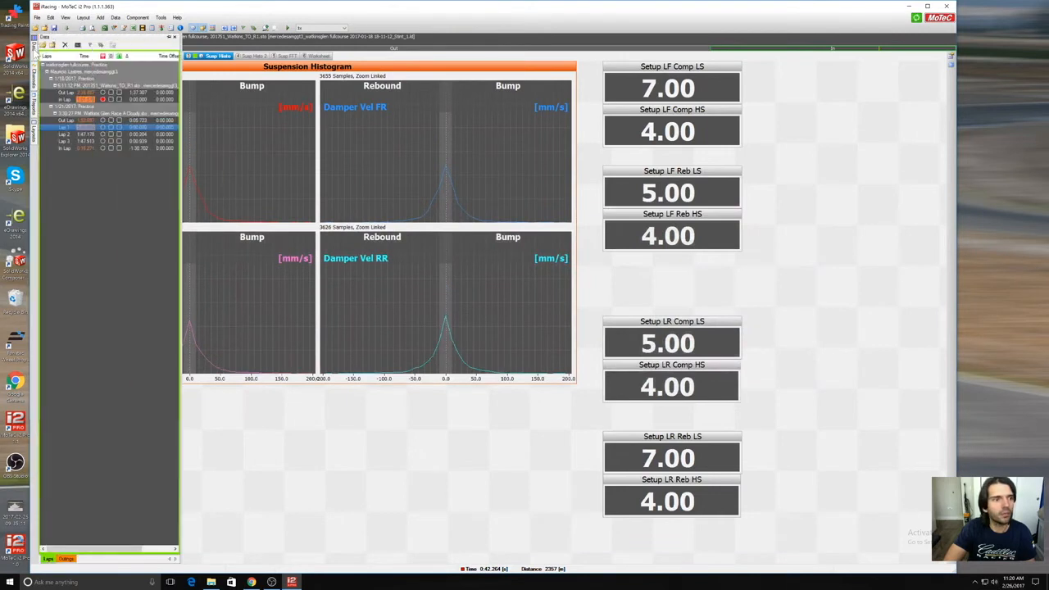
pyautogui.click(113, 128)
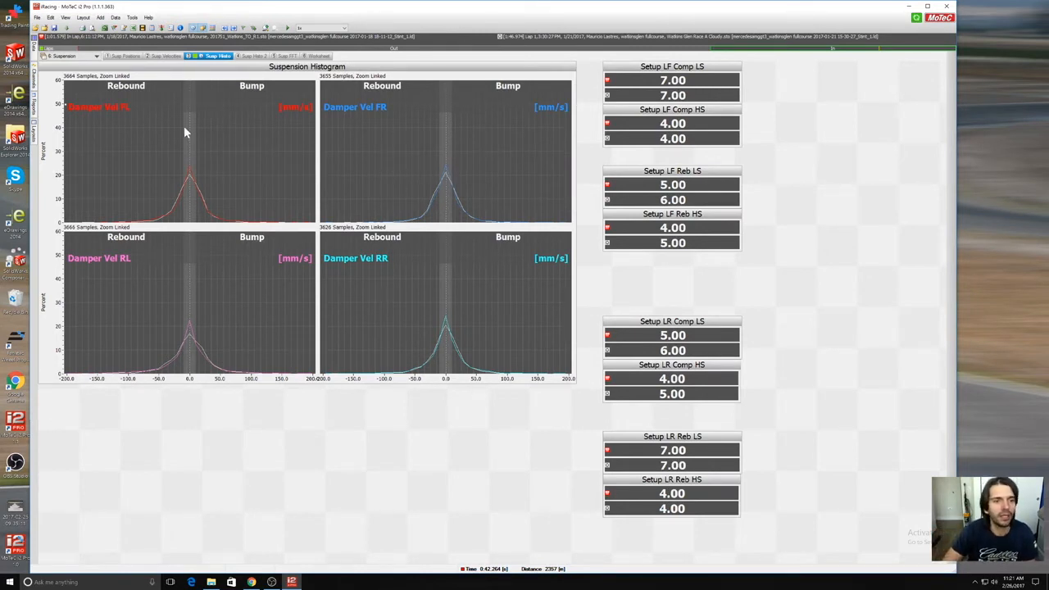
# Step: View the overlaid laps on the Susp Histo 2, Susp FFT and Worksheet sheets, and return to Susp Histo
pyautogui.click(254, 56)
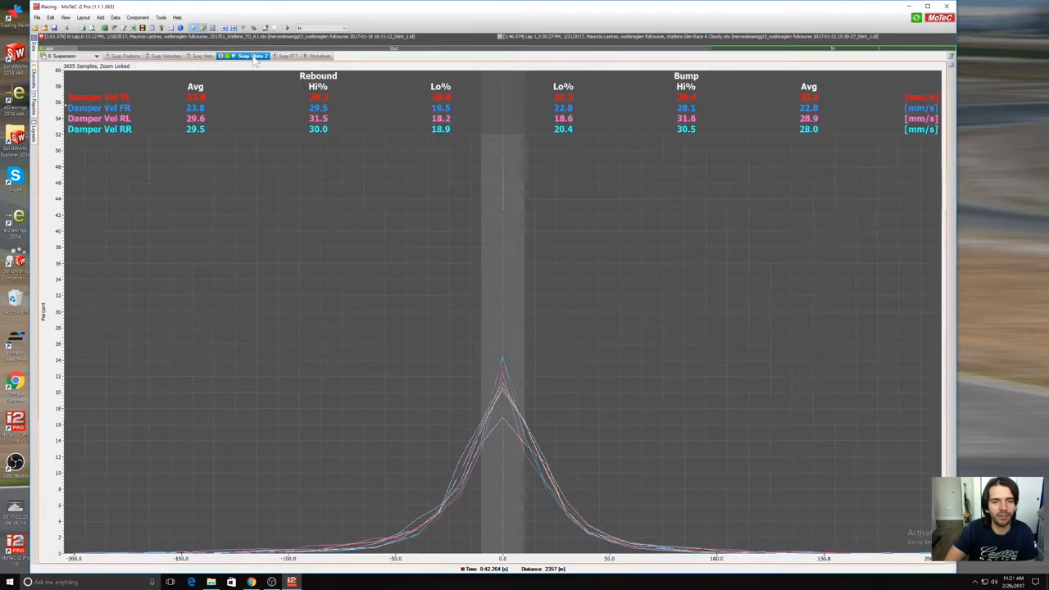
pyautogui.click(281, 56)
pyautogui.click(313, 55)
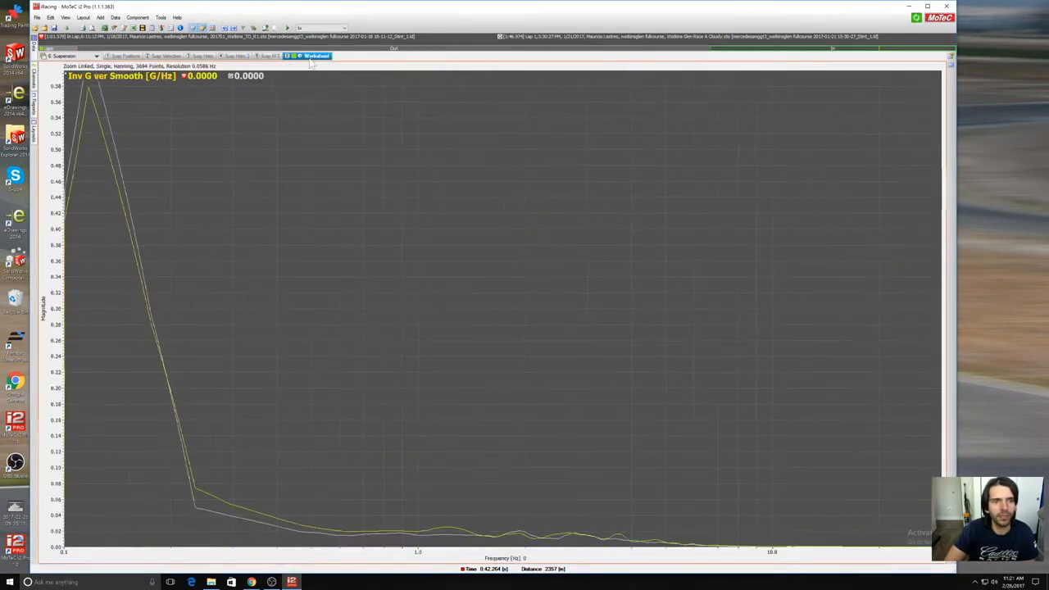
pyautogui.click(260, 55)
pyautogui.click(234, 56)
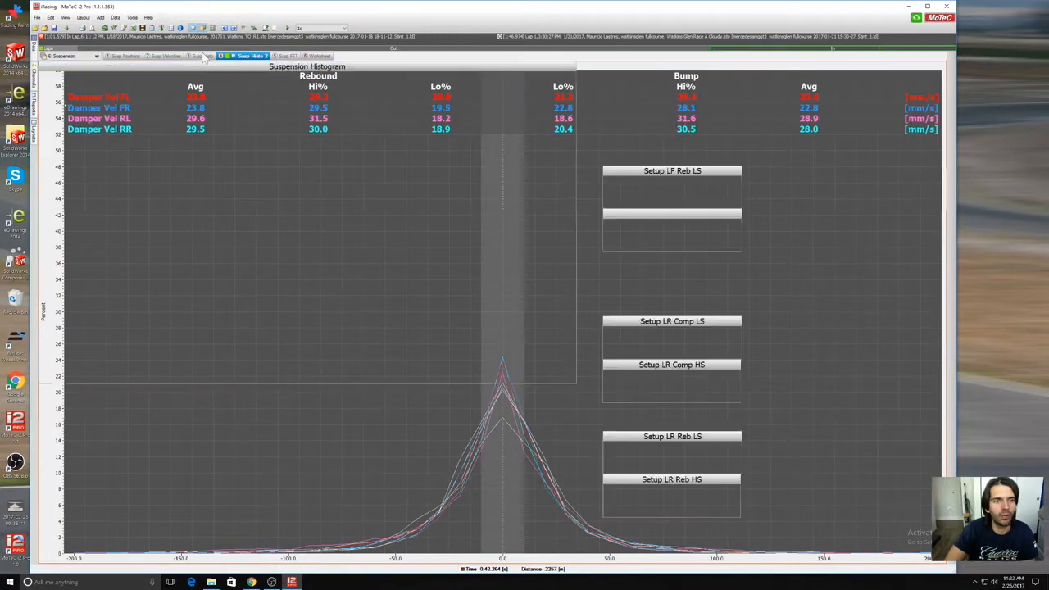
pyautogui.click(201, 56)
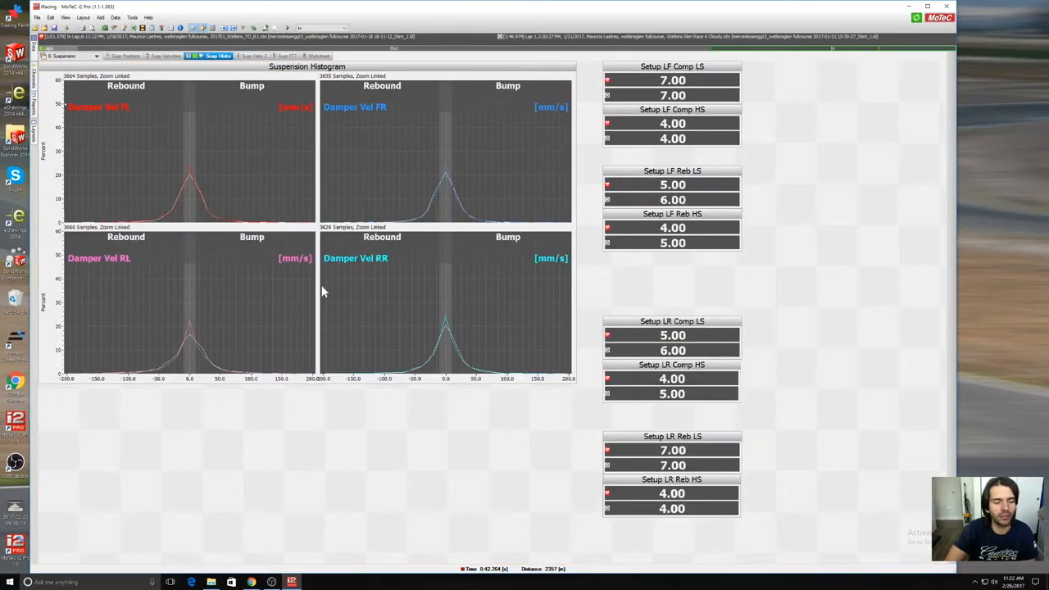
# Step: Enlarge the Suspension Histogram up to the setup gauges, and move all eight setup gauges to the worksheet's far right edge
pyautogui.click(574, 382)
pyautogui.moveTo(575, 383); pyautogui.dragTo(598, 396)
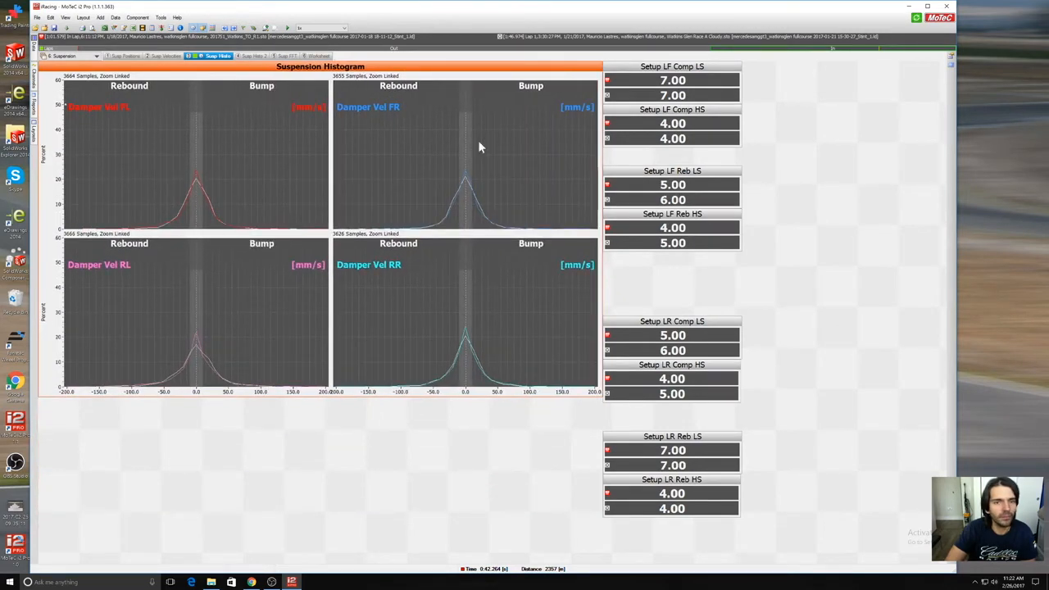
pyautogui.moveTo(777, 64); pyautogui.dragTo(886, 496)
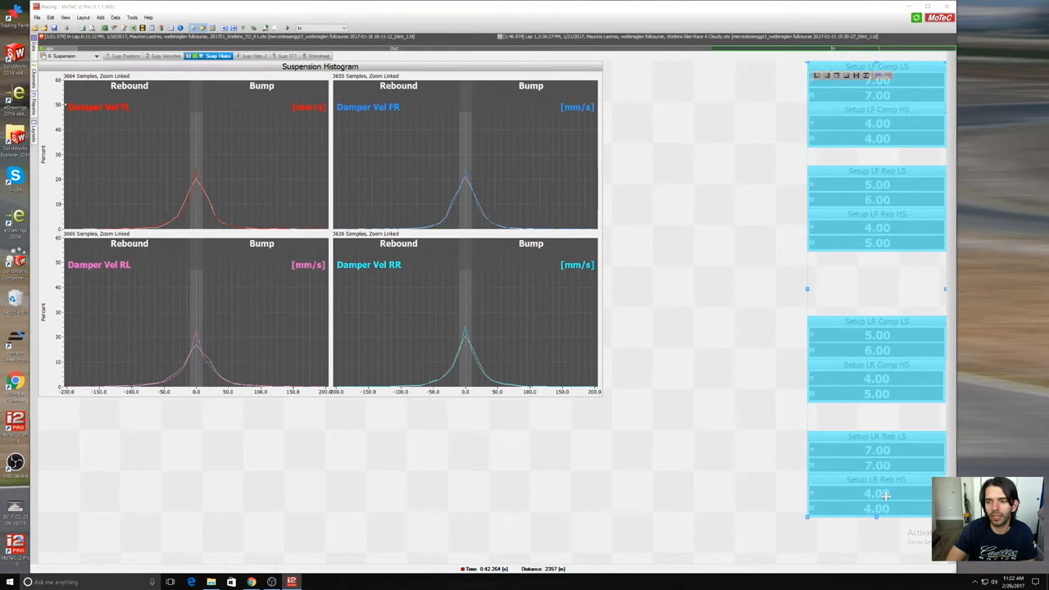
pyautogui.click(707, 438)
pyautogui.click(600, 373)
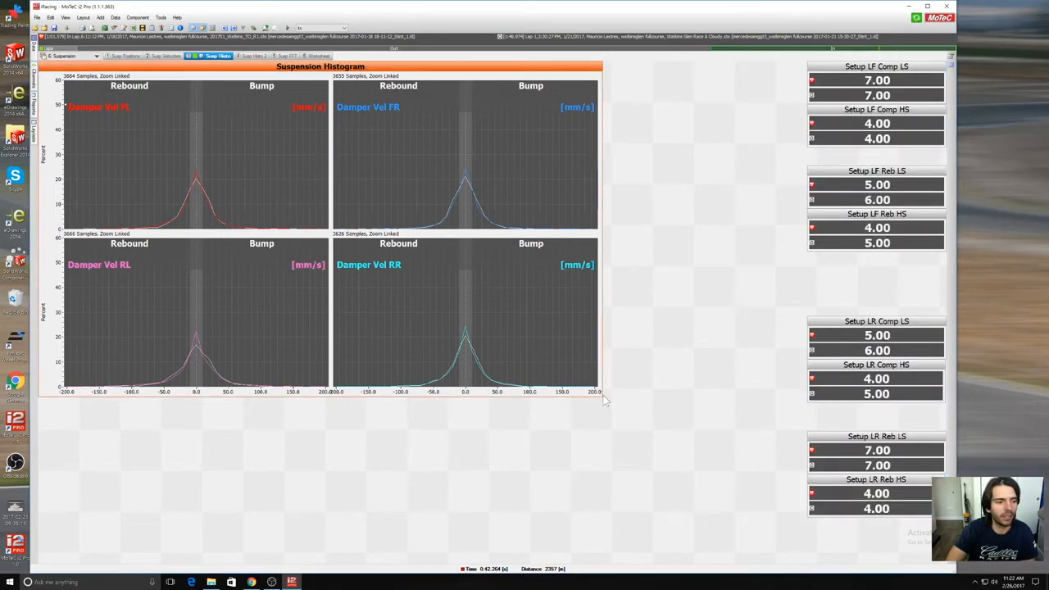
# Step: Stretch the Suspension Histogram to fill the worksheet's full height and the free width beside the setup gauges
pyautogui.moveTo(604, 395); pyautogui.dragTo(806, 564)
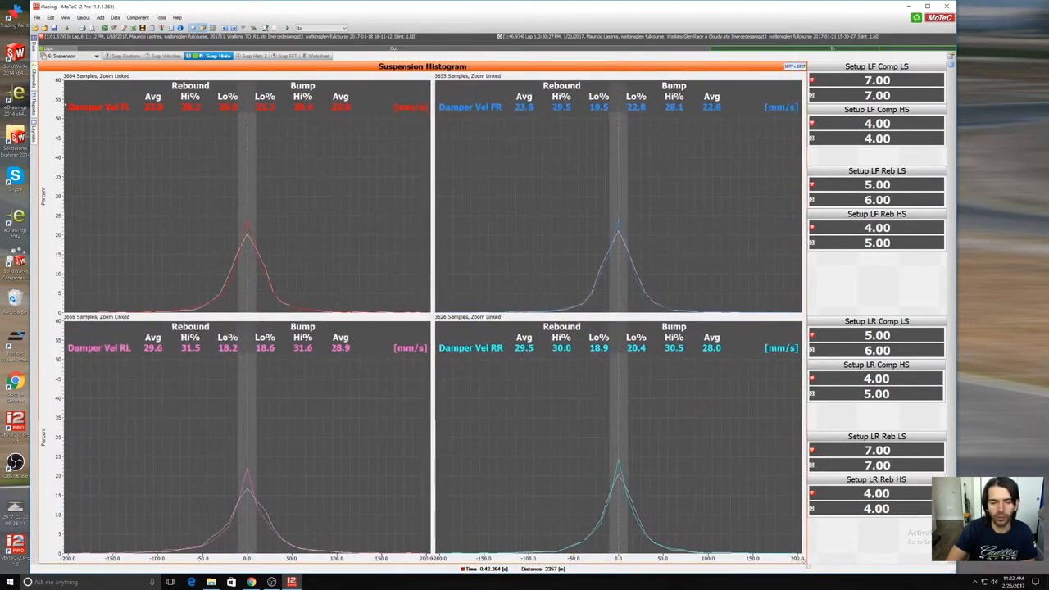
pyautogui.click(858, 548)
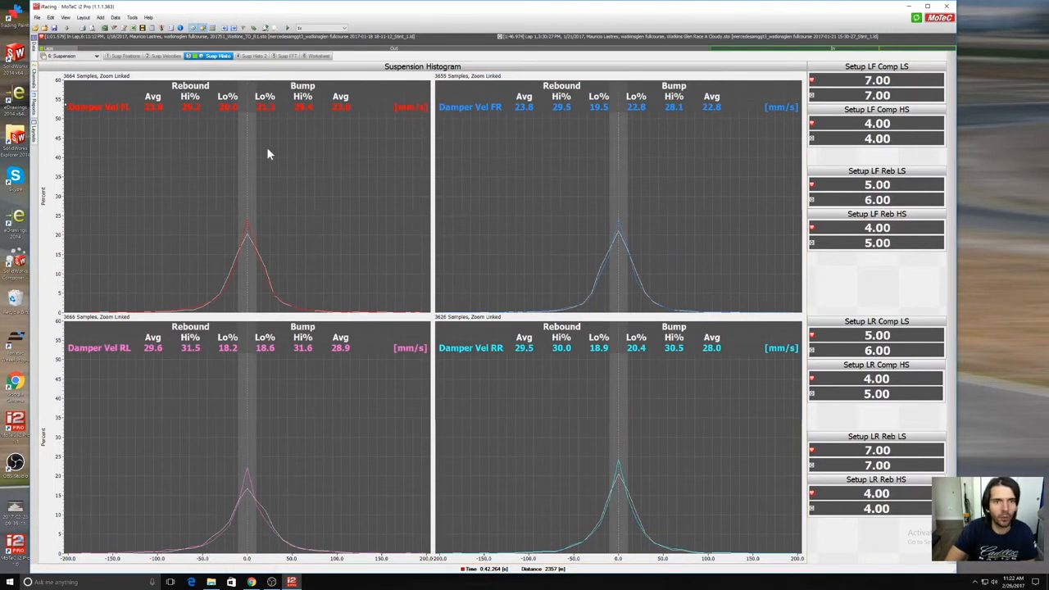
# Step: Close all open log files and open the 1/19/2017 7:54:14 PM Watkins Glen log
pyautogui.click(44, 27)
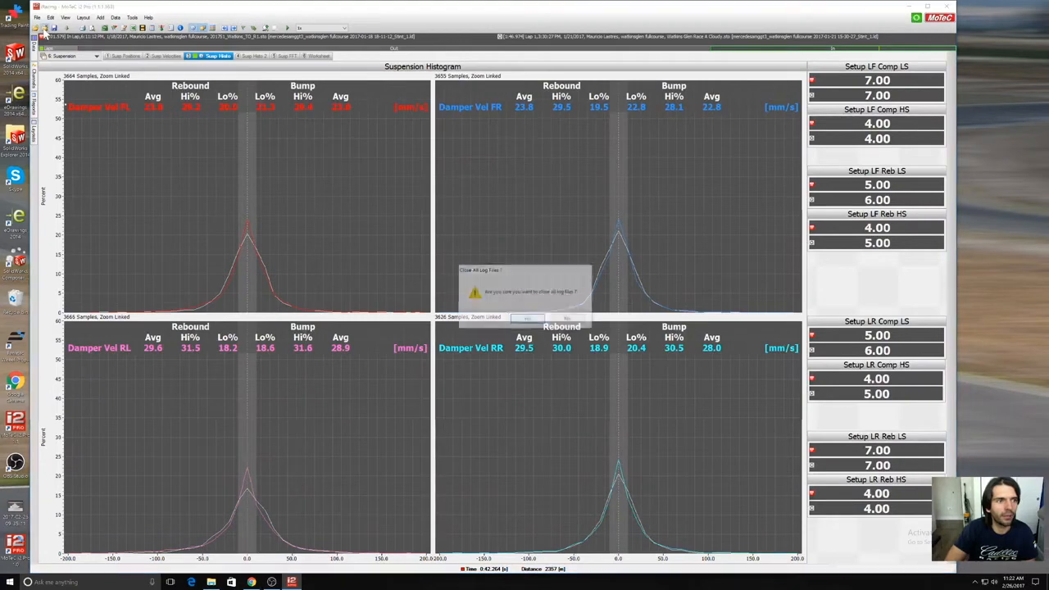
pyautogui.click(530, 320)
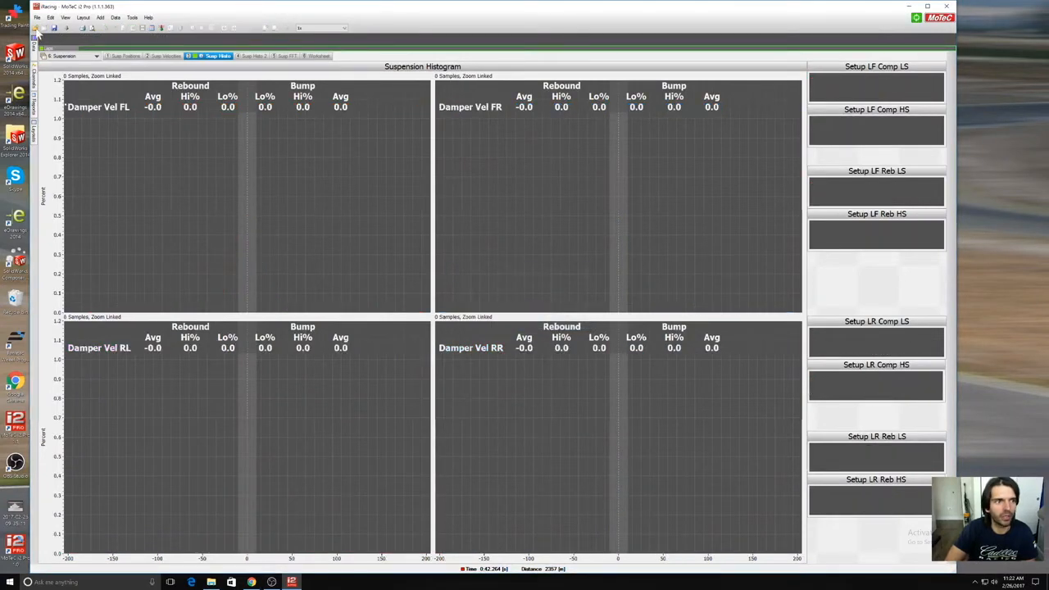
pyautogui.click(37, 28)
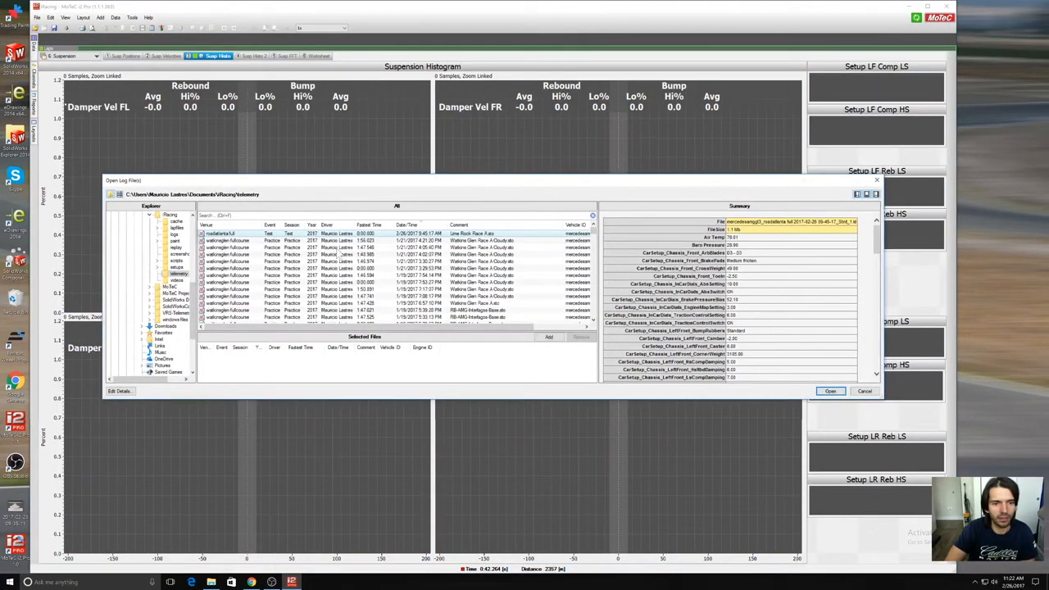
pyautogui.click(395, 250)
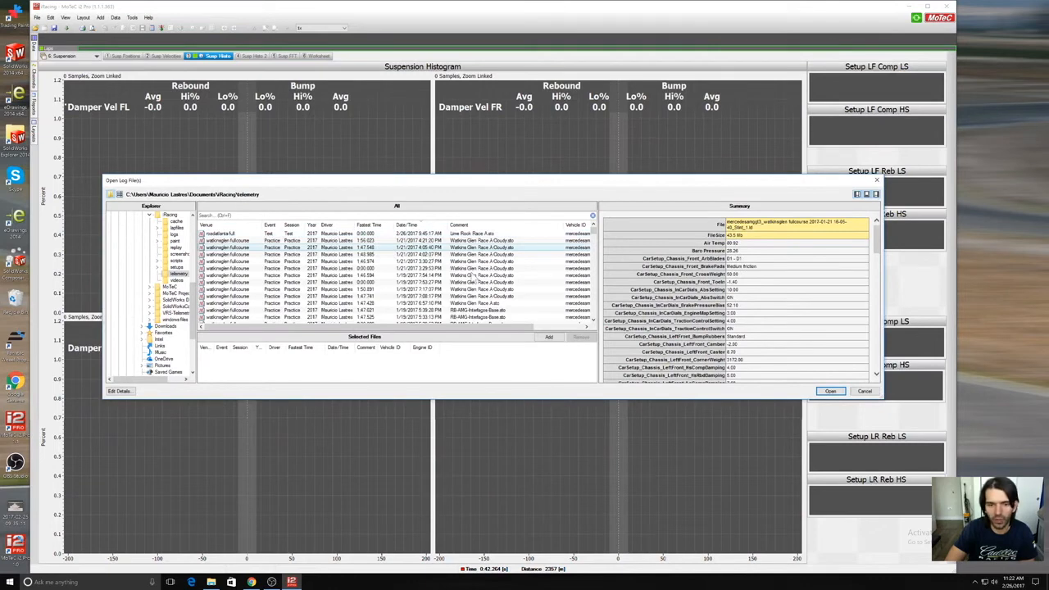
pyautogui.doubleClick(377, 276)
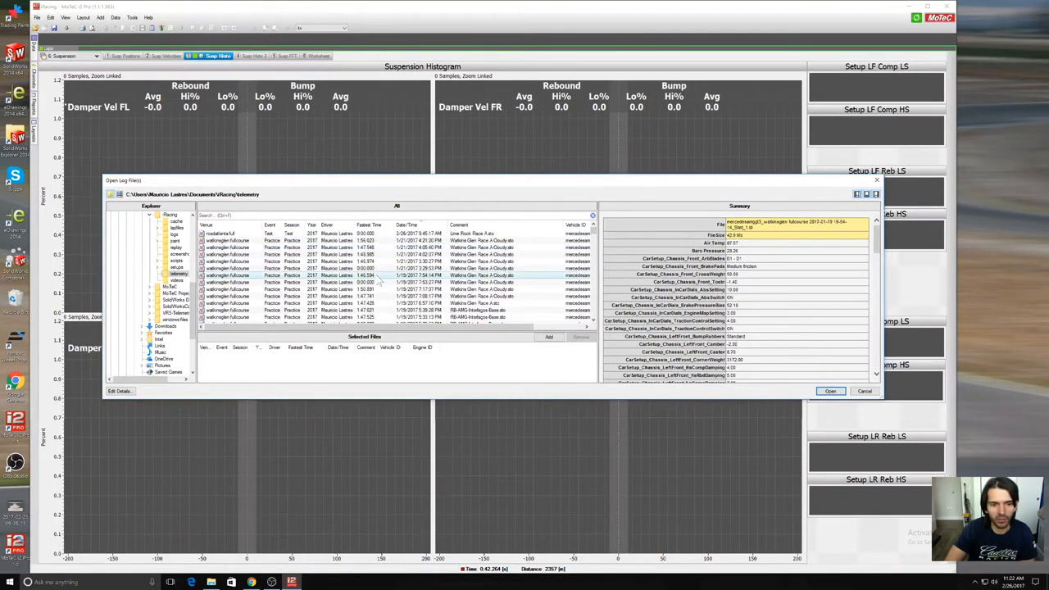
pyautogui.click(831, 392)
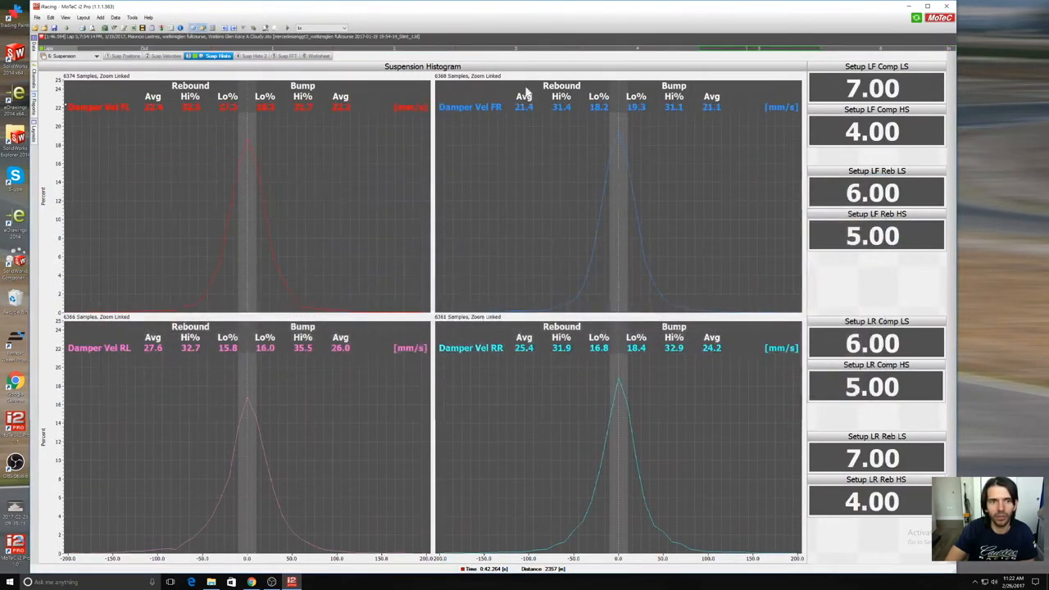
# Step: Extend the selected data range back to the start of lap 1 and view it on the Susp Histo 2 sheet
pyautogui.moveTo(700, 50); pyautogui.dragTo(211, 67)
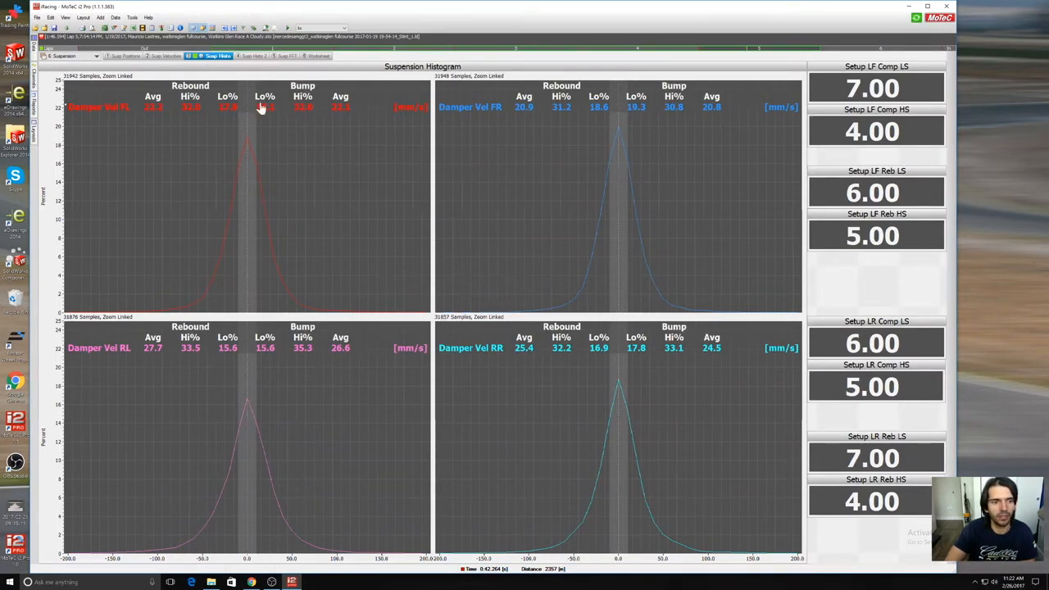
pyautogui.click(255, 55)
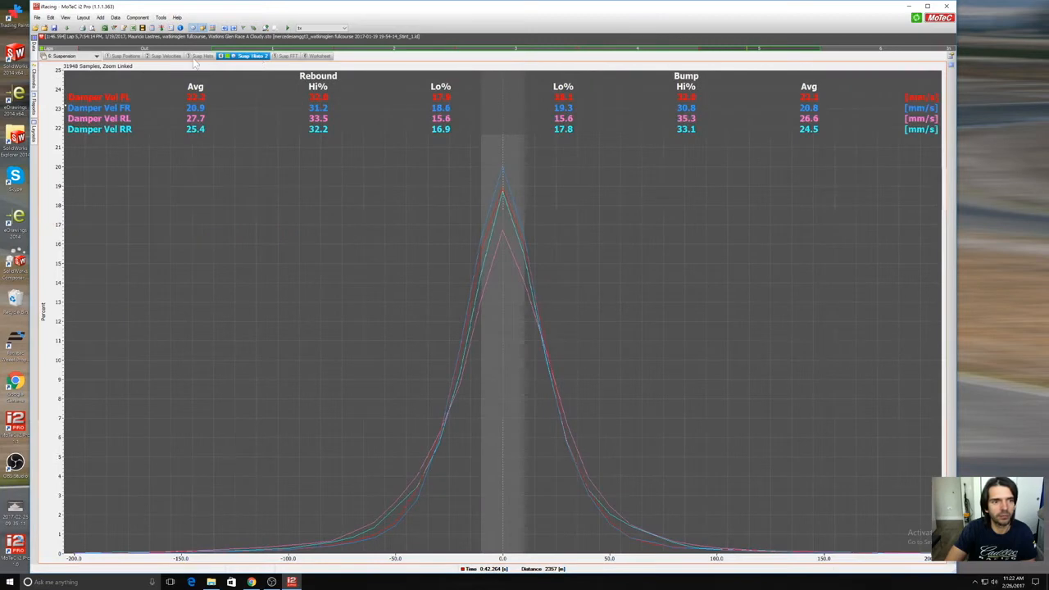
# Step: Close the Watkins Glen log and open the 12/26/2016 12:46:12 PM Silverstone log of the Aston Martin DBR9
pyautogui.click(44, 29)
pyautogui.click(35, 29)
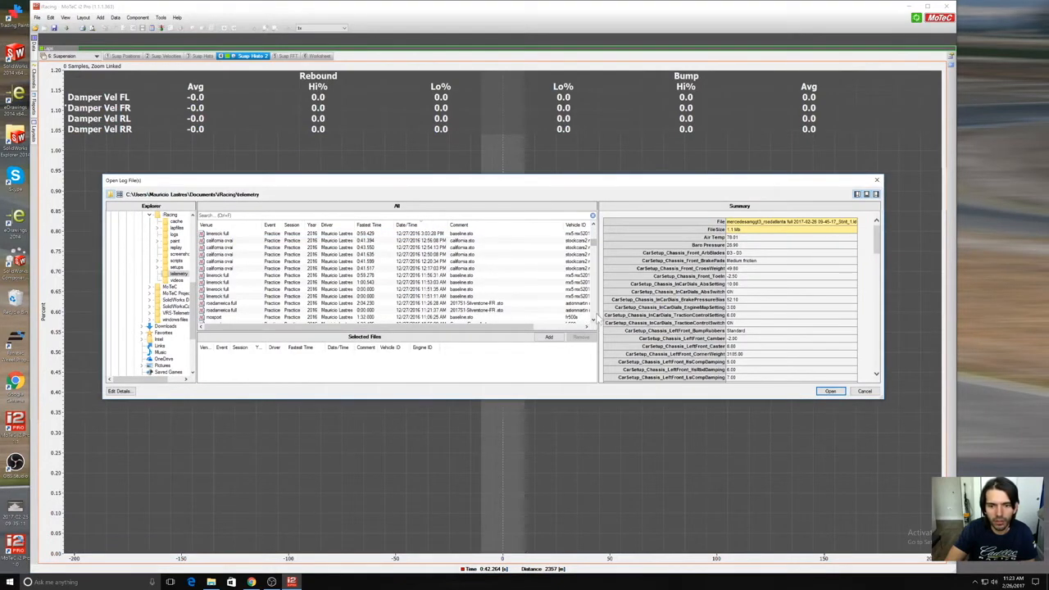
pyautogui.moveTo(595, 242); pyautogui.dragTo(595, 248)
pyautogui.click(576, 269)
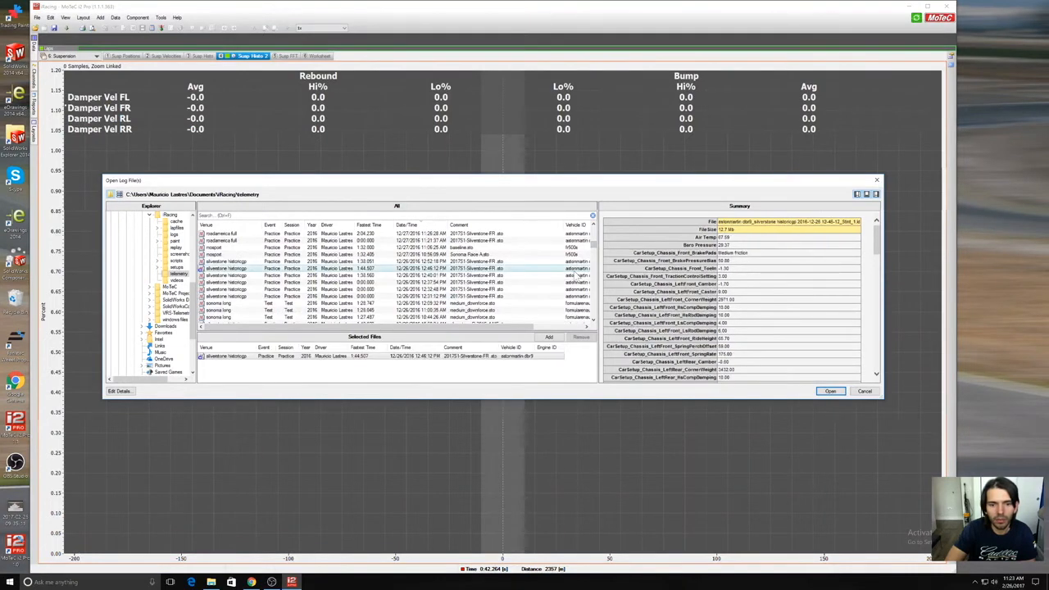
pyautogui.click(829, 391)
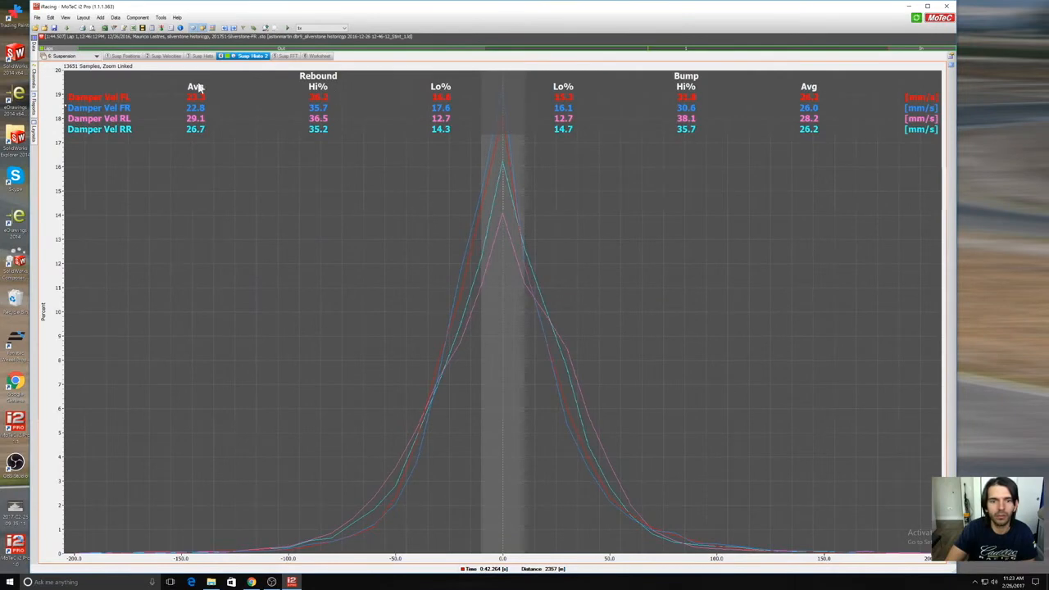
# Step: Close the Silverstone log, browse the older telemetry logs and enlarge the Open Log File(s) dialog
pyautogui.click(44, 28)
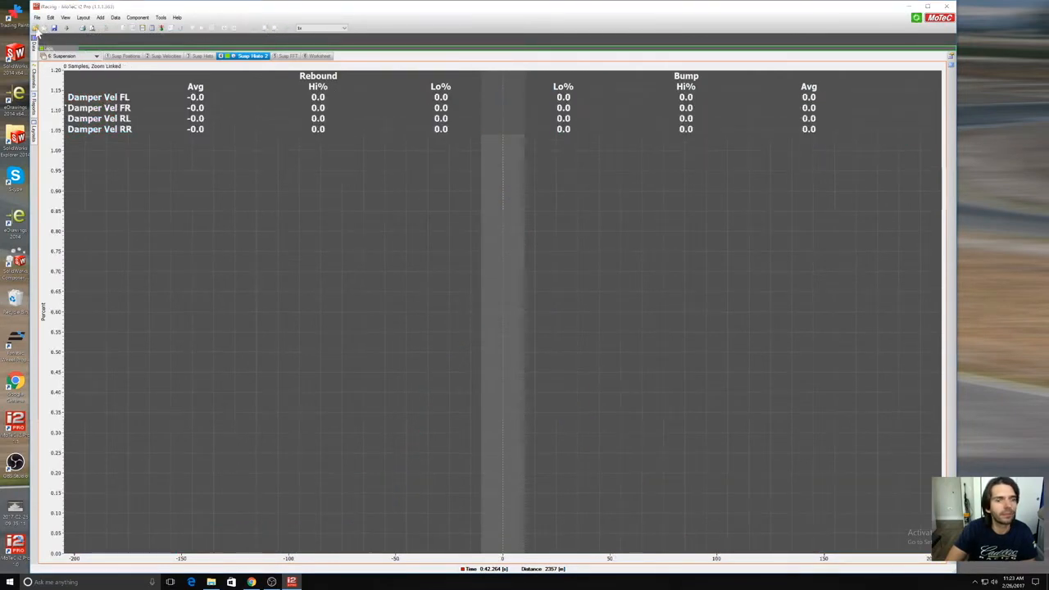
pyautogui.moveTo(595, 233); pyautogui.dragTo(597, 267)
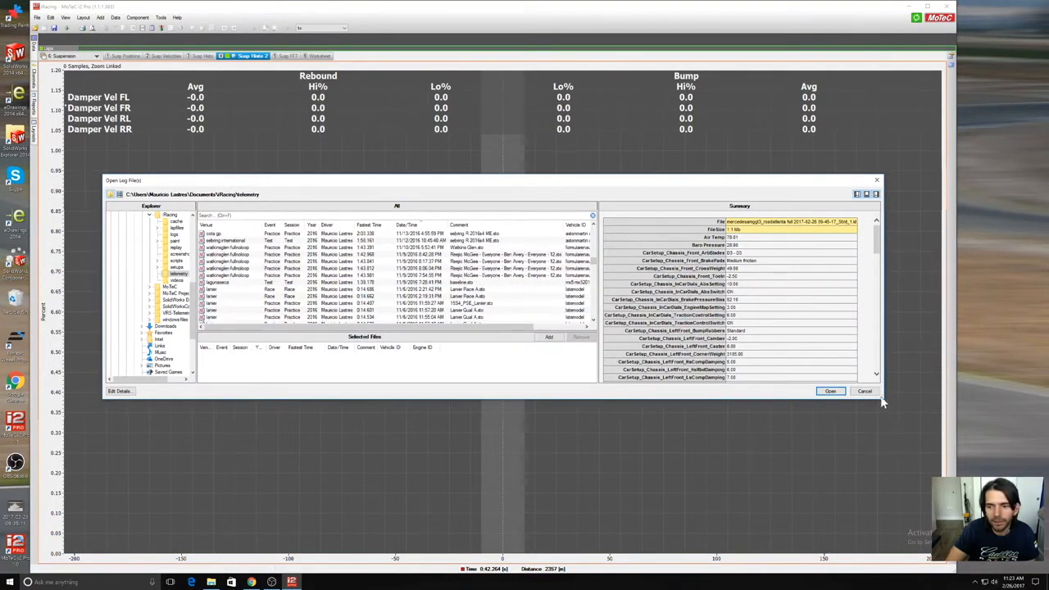
pyautogui.moveTo(886, 408); pyautogui.dragTo(950, 528)
# Step: Check the summary of the 10/5/2016 8:33:30 PM Sebring International log of the Aston Martin DBR9, and open that log
pyautogui.moveTo(658, 320); pyautogui.dragTo(655, 408)
pyautogui.click(588, 271)
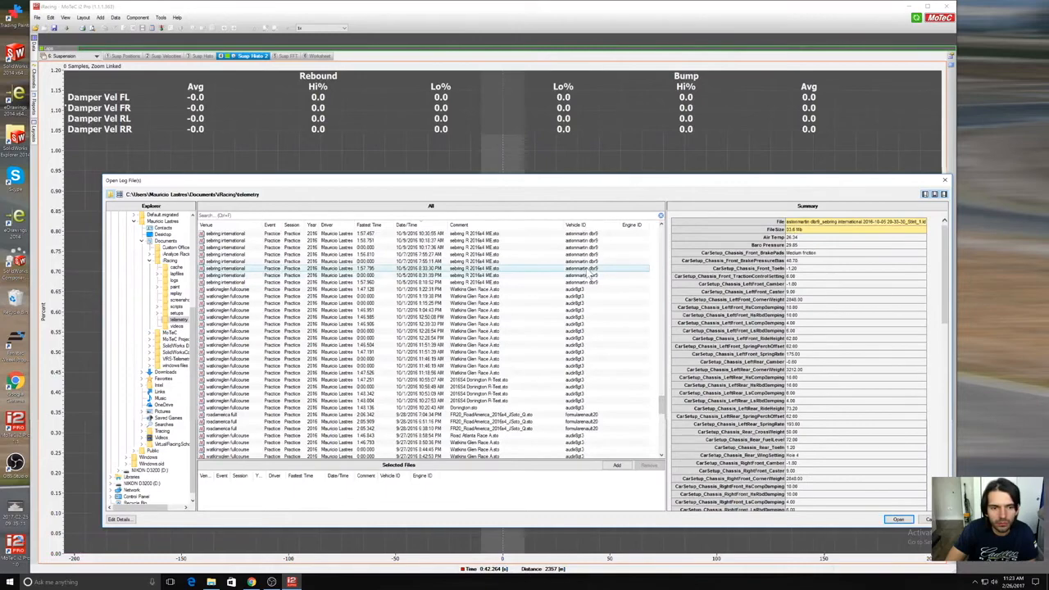
pyautogui.moveTo(951, 286); pyautogui.dragTo(958, 469)
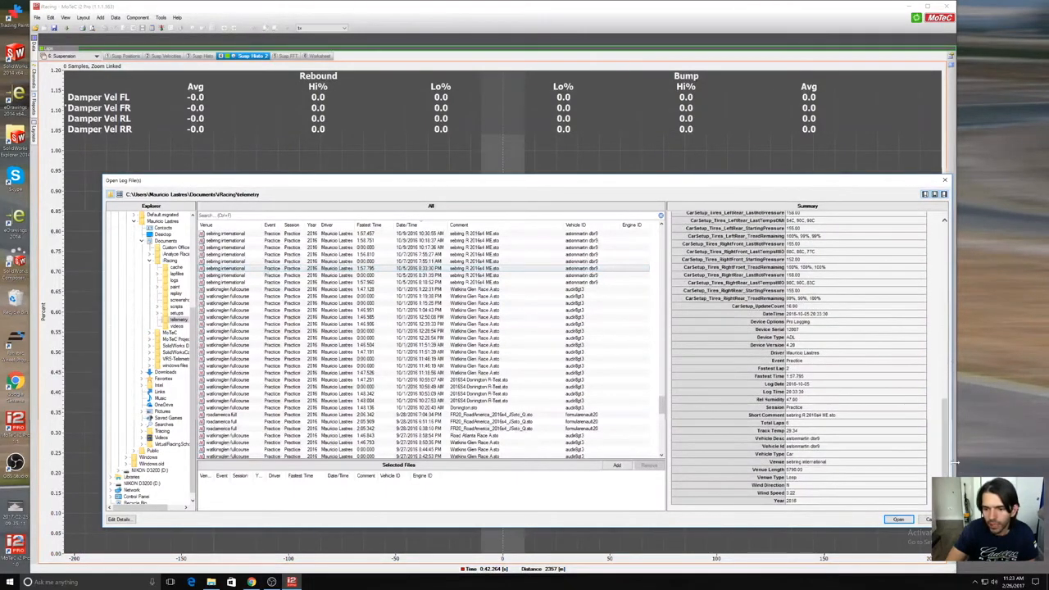
pyautogui.doubleClick(588, 268)
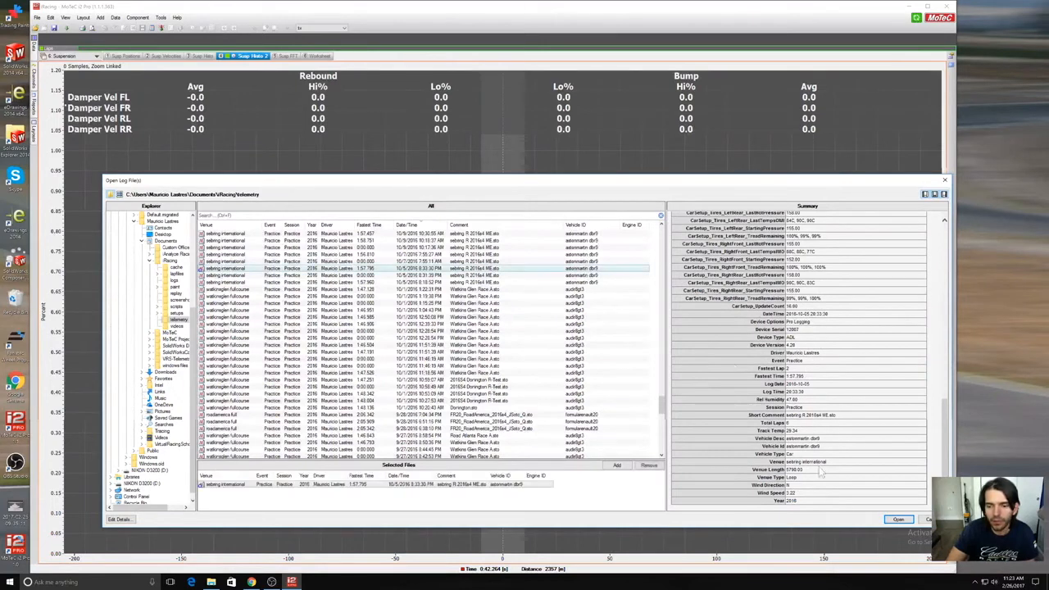
pyautogui.click(898, 519)
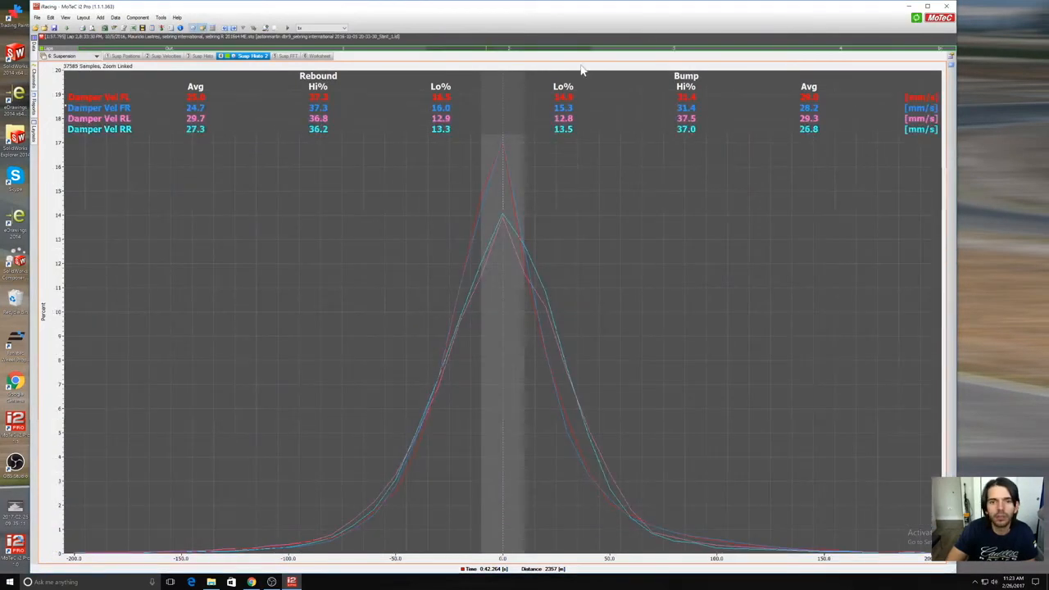
# Step: Trim the out lap and in lap from the Sebring data range, and view the four-corner Susp Histo sheet
pyautogui.moveTo(76, 48); pyautogui.dragTo(258, 64)
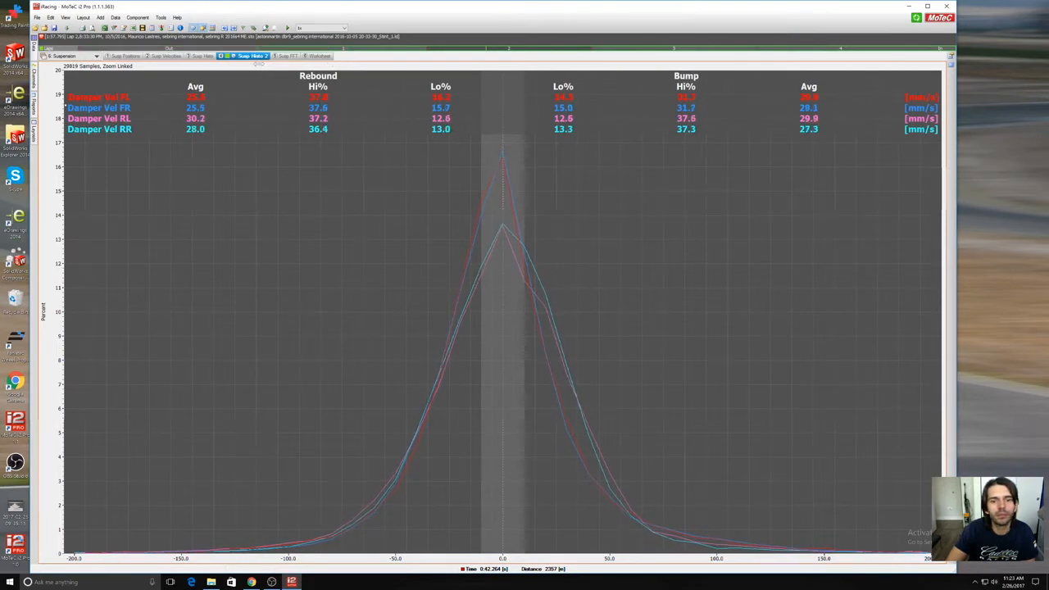
pyautogui.moveTo(949, 49); pyautogui.dragTo(925, 53)
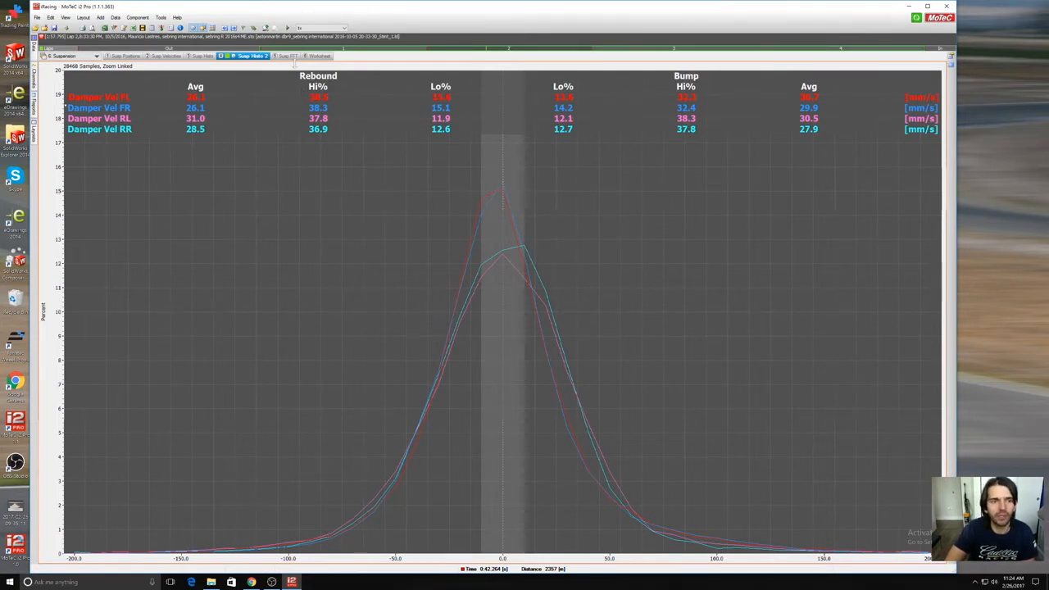
pyautogui.click(203, 56)
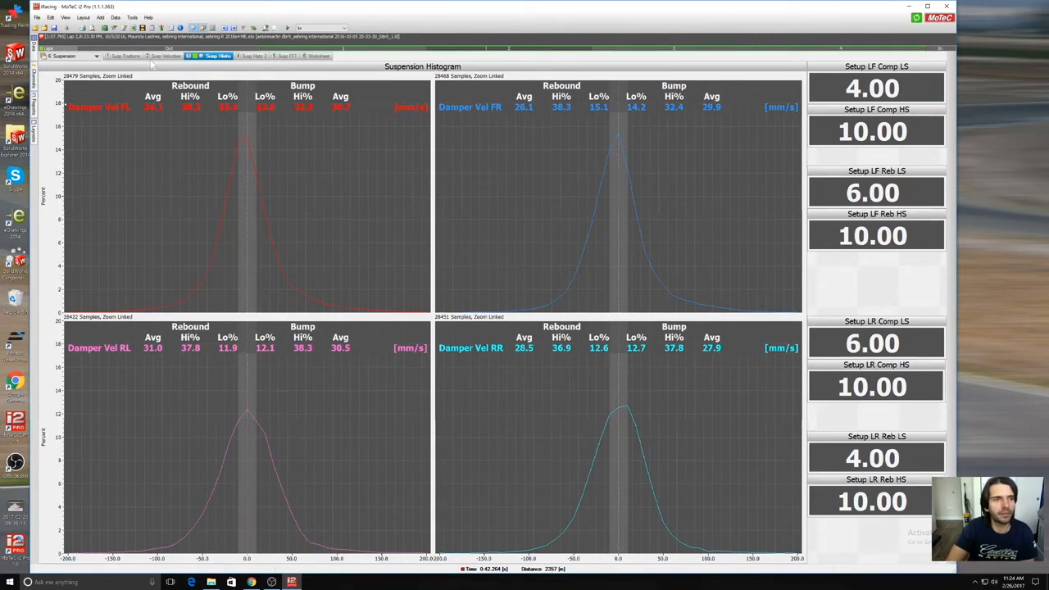
# Step: View the Sebring data on the Susp FFT and Worksheet sheets, and return to Susp Histo 2
pyautogui.click(256, 56)
pyautogui.click(291, 57)
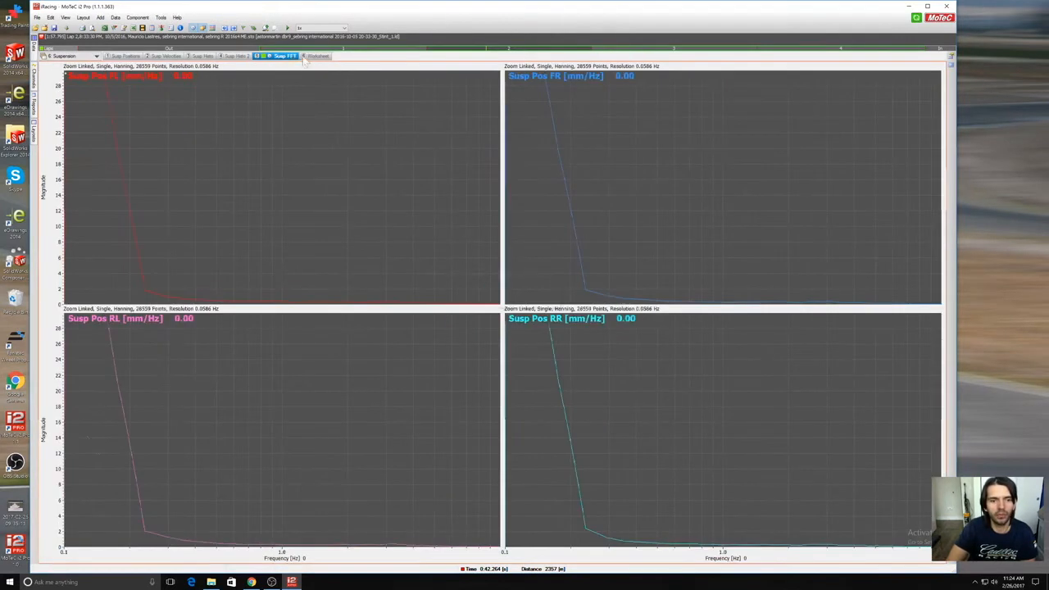
pyautogui.click(318, 57)
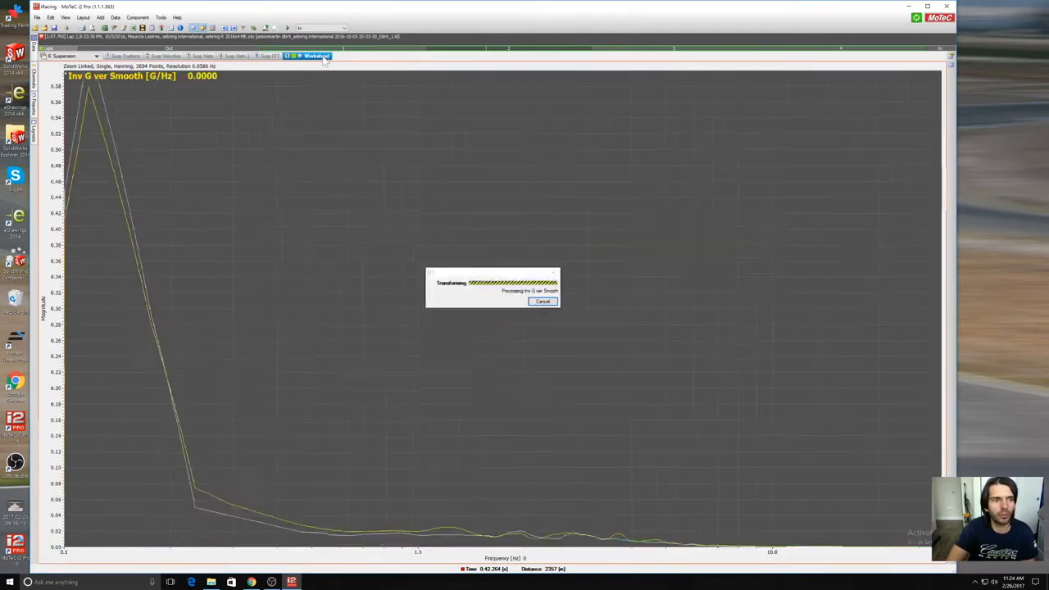
pyautogui.click(238, 55)
# Step: Switch to the 7: Tyres workbook and show its Tyre Pressures sheet
pyautogui.click(96, 55)
pyautogui.click(82, 113)
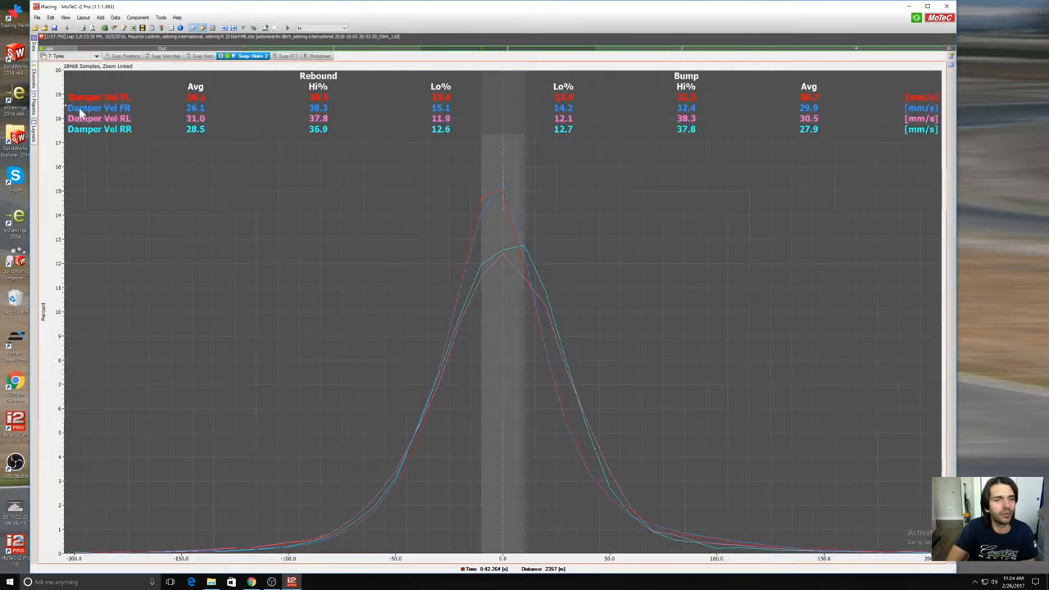
pyautogui.click(123, 56)
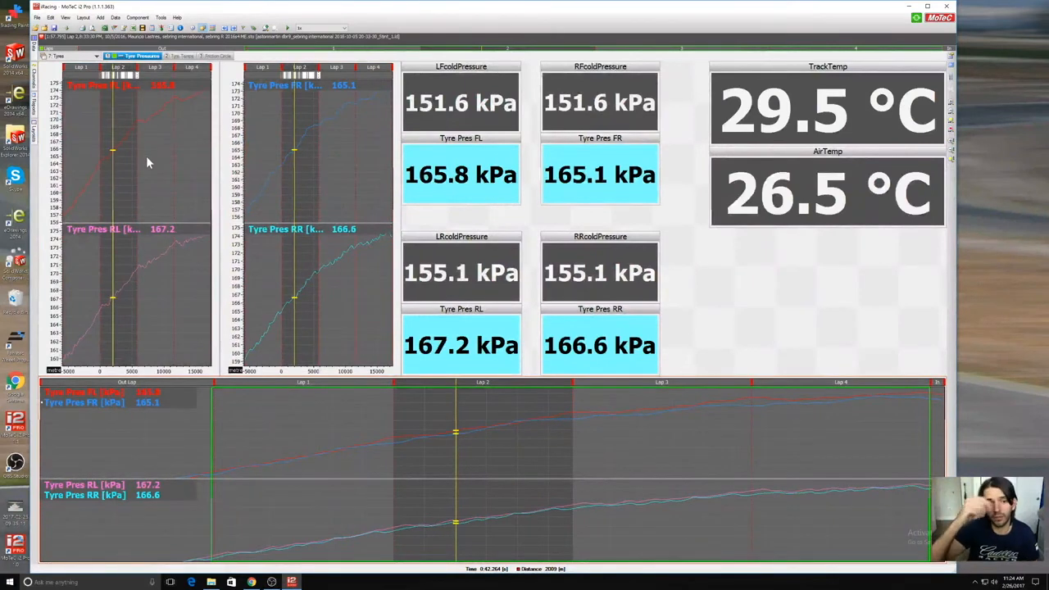
# Step: Scan the tyre pressure traces with the cursor, ending late in lap 4 of the full-run graph
pyautogui.click(107, 167)
pyautogui.moveTo(107, 165); pyautogui.dragTo(47, 166)
pyautogui.moveTo(241, 487); pyautogui.dragTo(797, 443)
pyautogui.moveTo(625, 454); pyautogui.dragTo(882, 475)
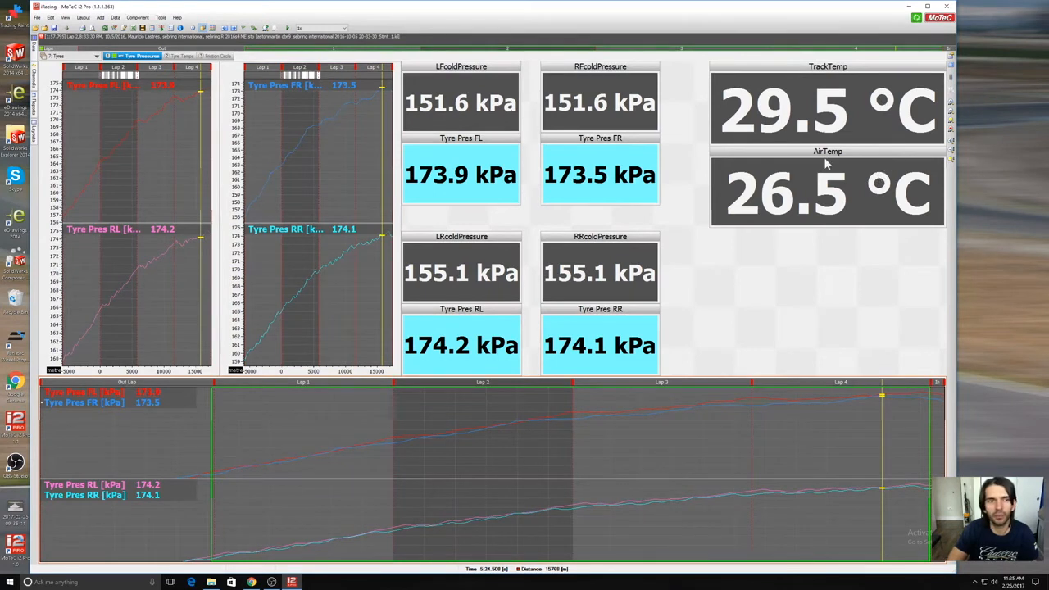
# Step: Inspect the four cold pressure gauges, and sweep the cursor through the full-run pressure graph from lap 1 into lap 4
pyautogui.click(480, 111)
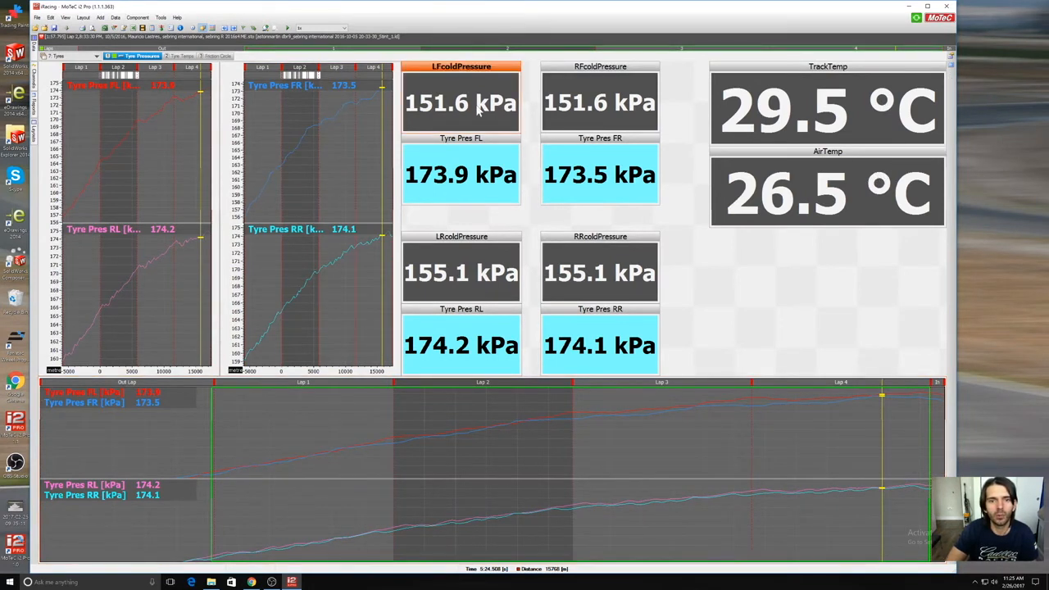
pyautogui.click(578, 114)
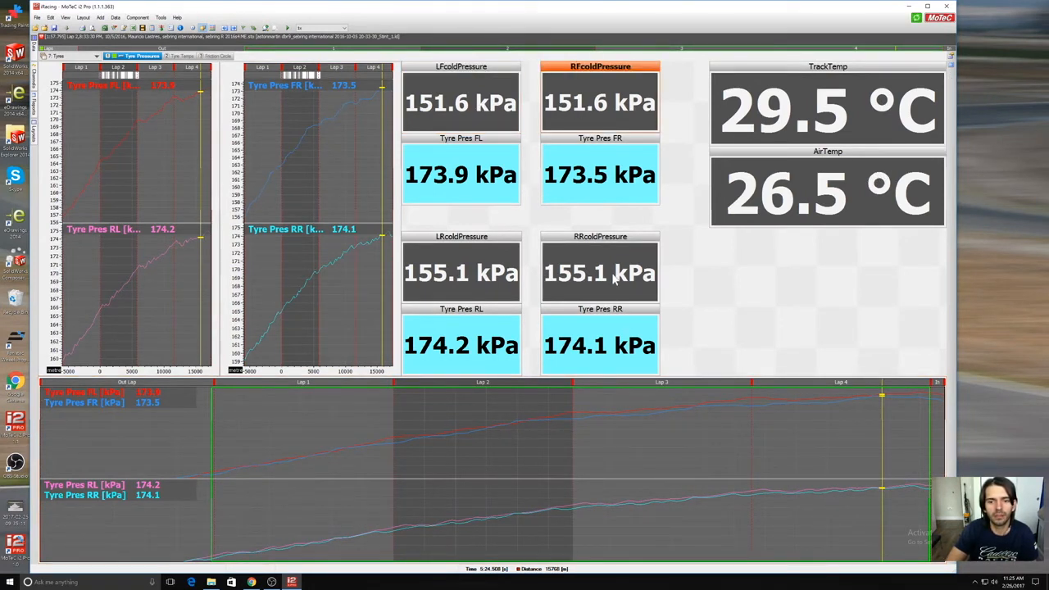
pyautogui.click(614, 279)
pyautogui.click(507, 285)
pyautogui.moveTo(365, 406); pyautogui.dragTo(858, 446)
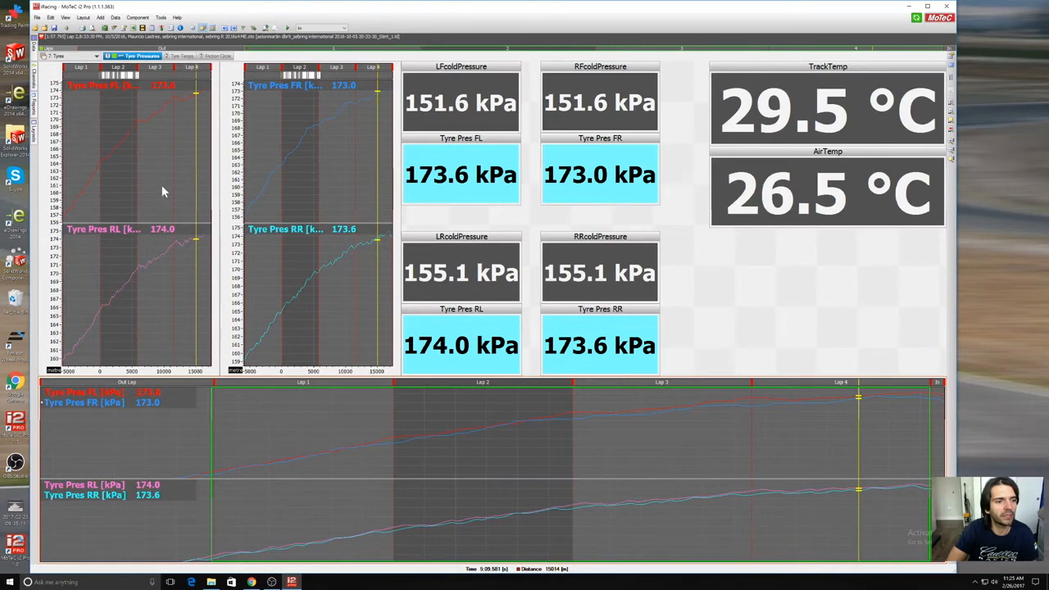
# Step: Move the cursor along the multi-lap pressure graph, and limit the data range to laps 2, 3 and 4 in turn, ending on lap 4
pyautogui.click(117, 122)
pyautogui.moveTo(84, 149); pyautogui.dragTo(156, 131)
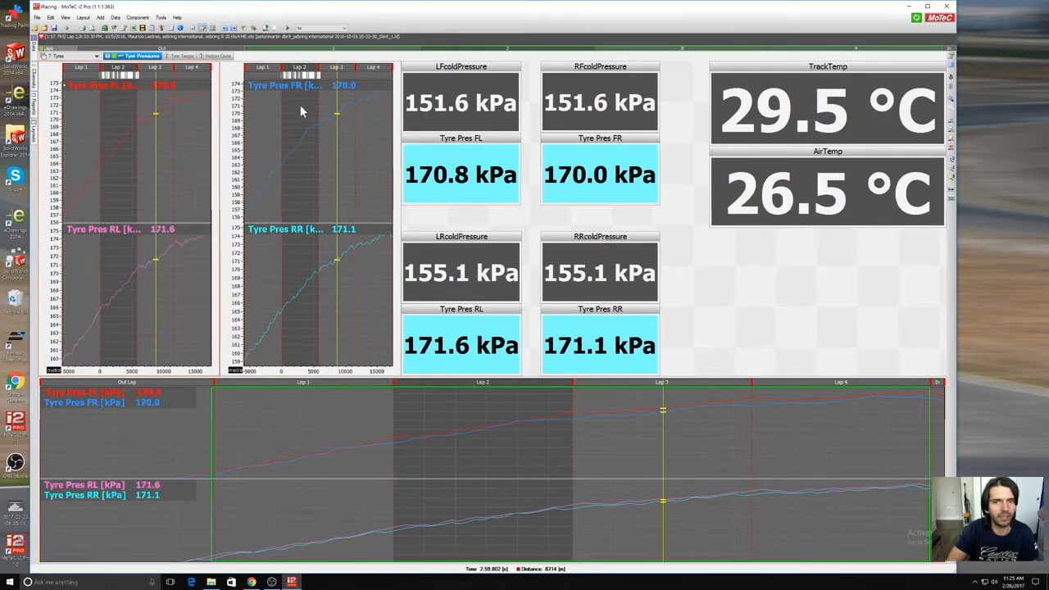
pyautogui.click(574, 49)
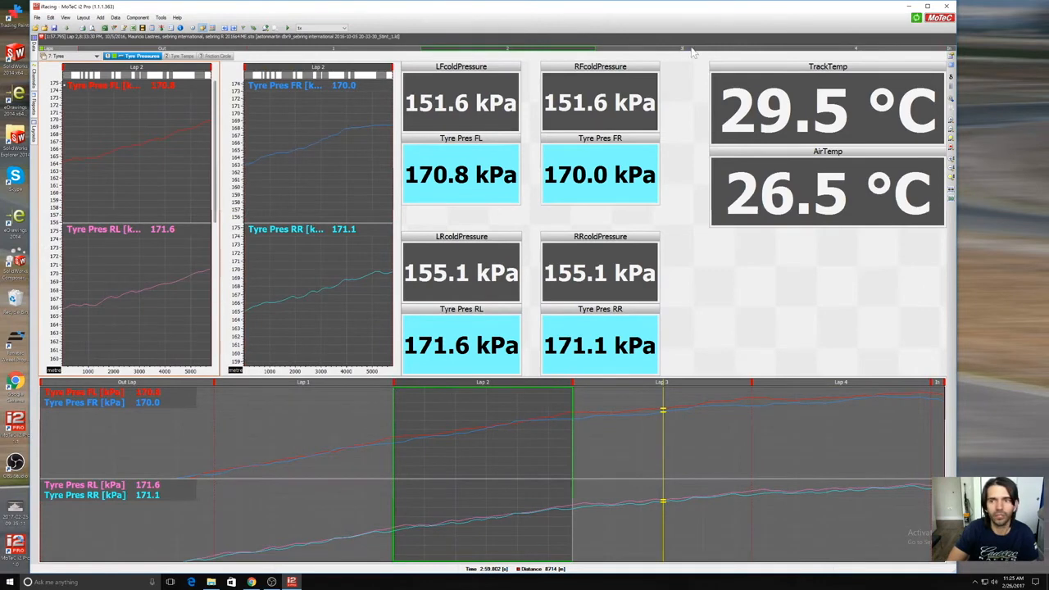
pyautogui.click(691, 50)
pyautogui.click(854, 51)
pyautogui.click(301, 125)
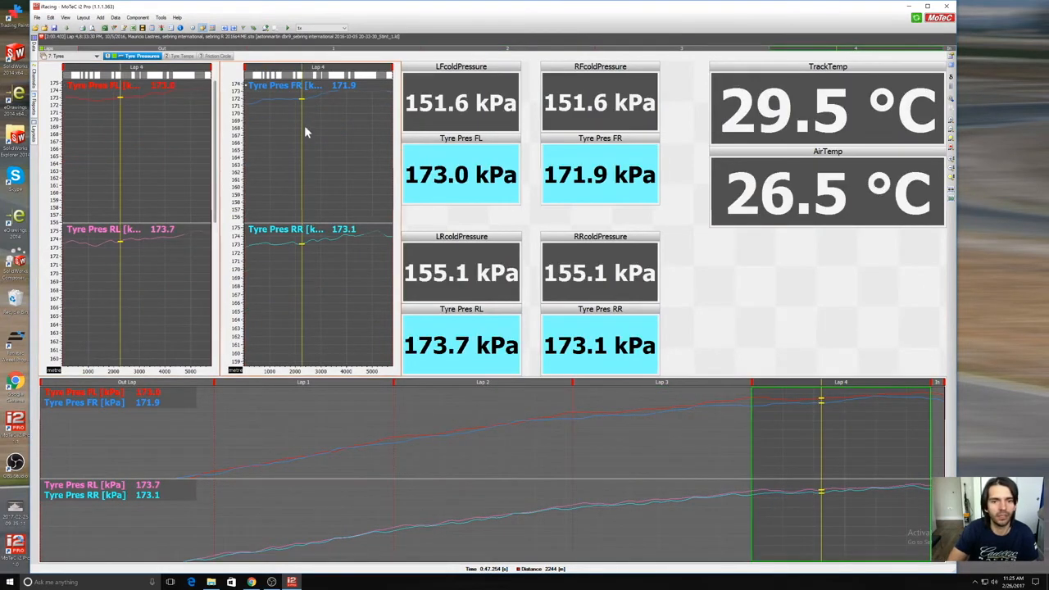
# Step: Show the Tyre Temps sheet and move the cursor back to near the start of lap 4
pyautogui.click(179, 55)
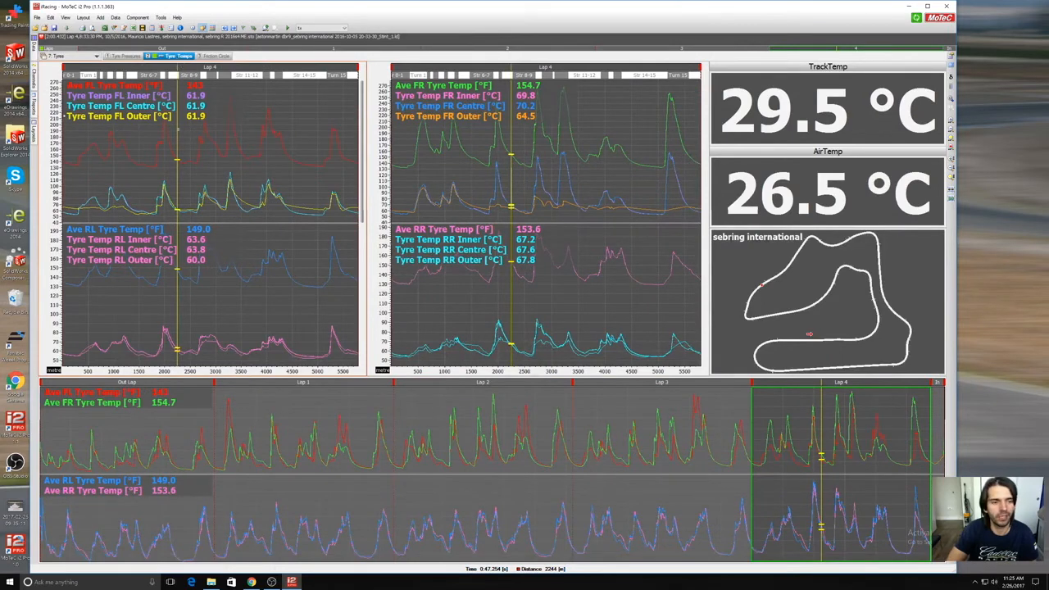
pyautogui.moveTo(194, 150)
pyautogui.mouseDown()
pyautogui.moveTo(65, 150)
pyautogui.moveTo(229, 146)
pyautogui.moveTo(345, 164)
pyautogui.moveTo(181, 151)
pyautogui.moveTo(92, 109)
pyautogui.moveTo(97, 101)
pyautogui.mouseUp()
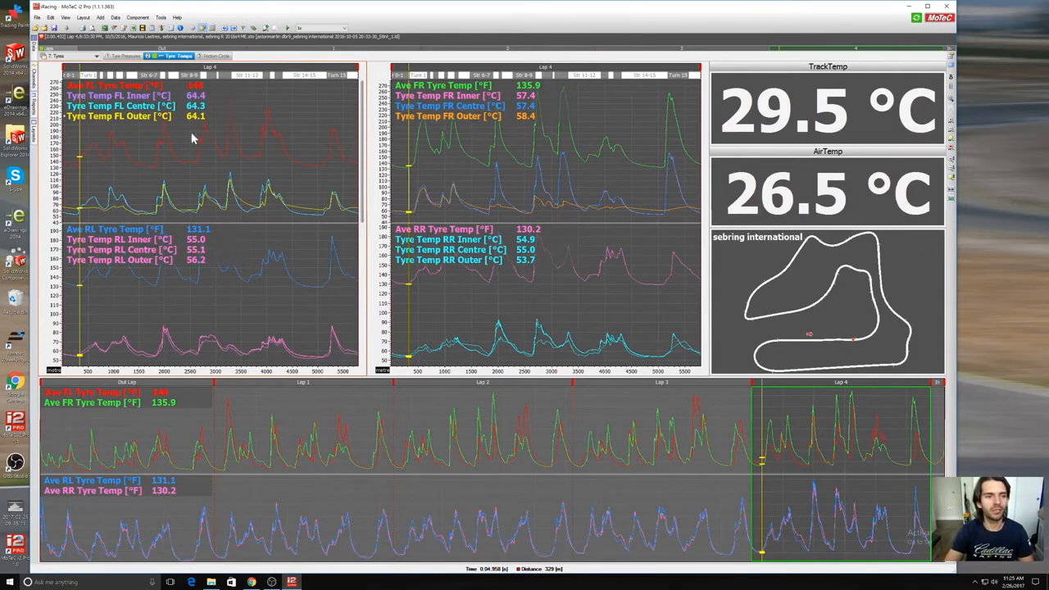
# Step: Check the Friction Circle sheet and return to the Tyre Temps sheet
pyautogui.click(216, 56)
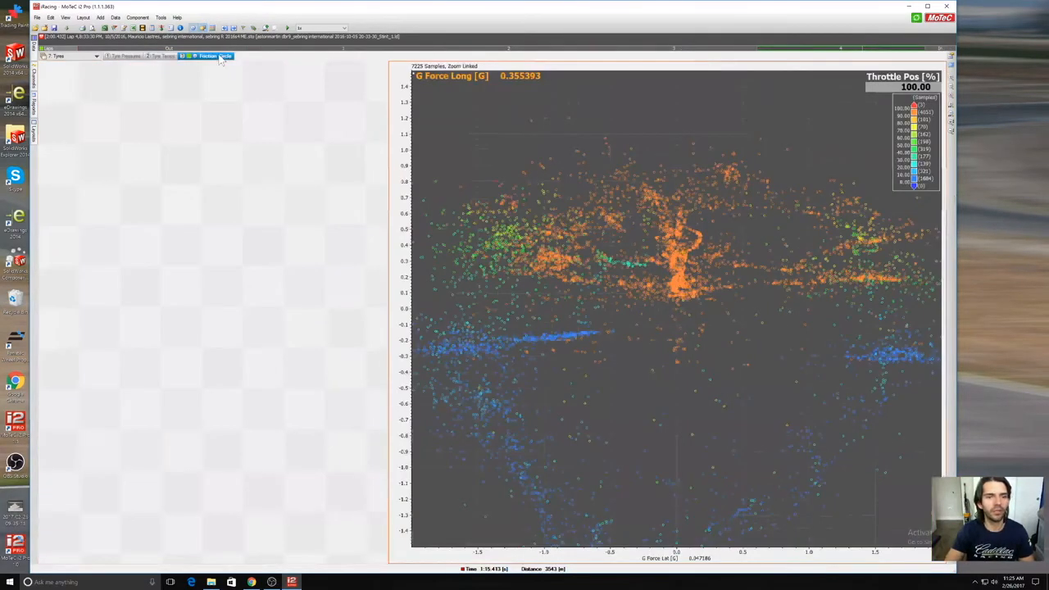
pyautogui.click(172, 56)
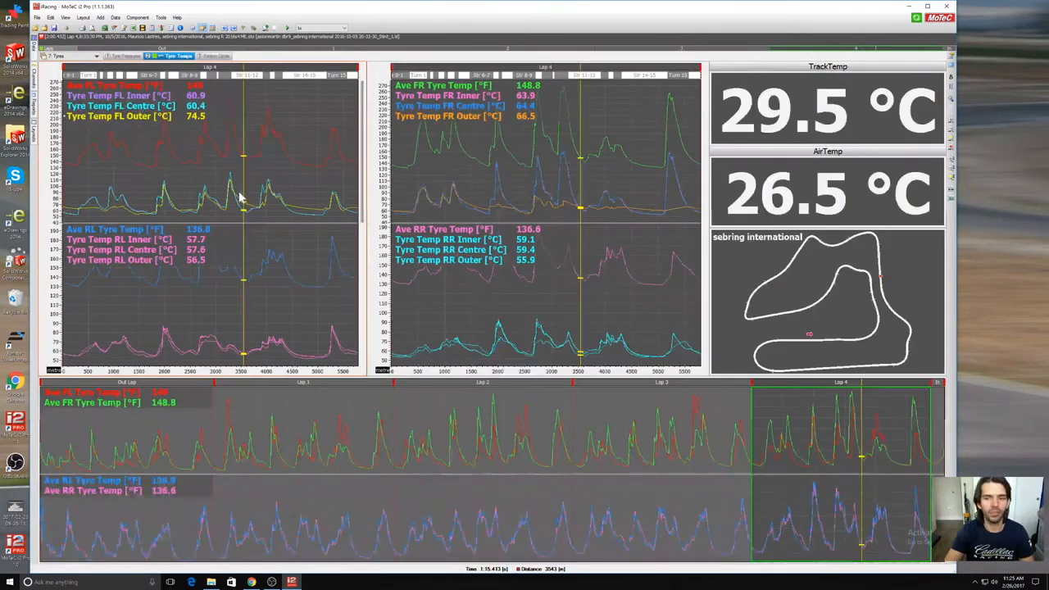
# Step: Show the Print Out workbook and move the cursor to about 159 m into lap 4
pyautogui.click(74, 56)
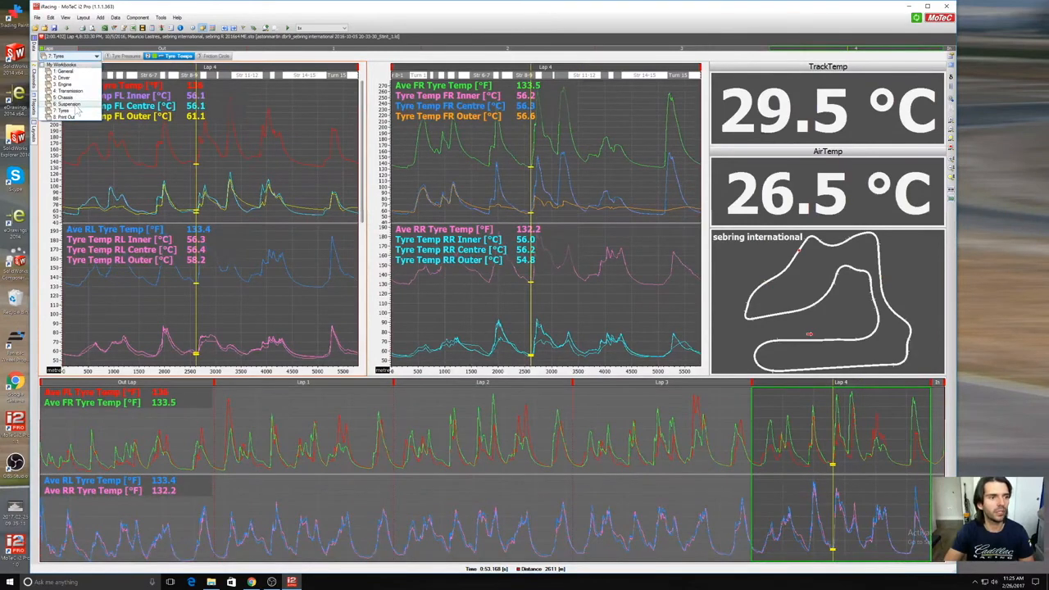
pyautogui.click(74, 117)
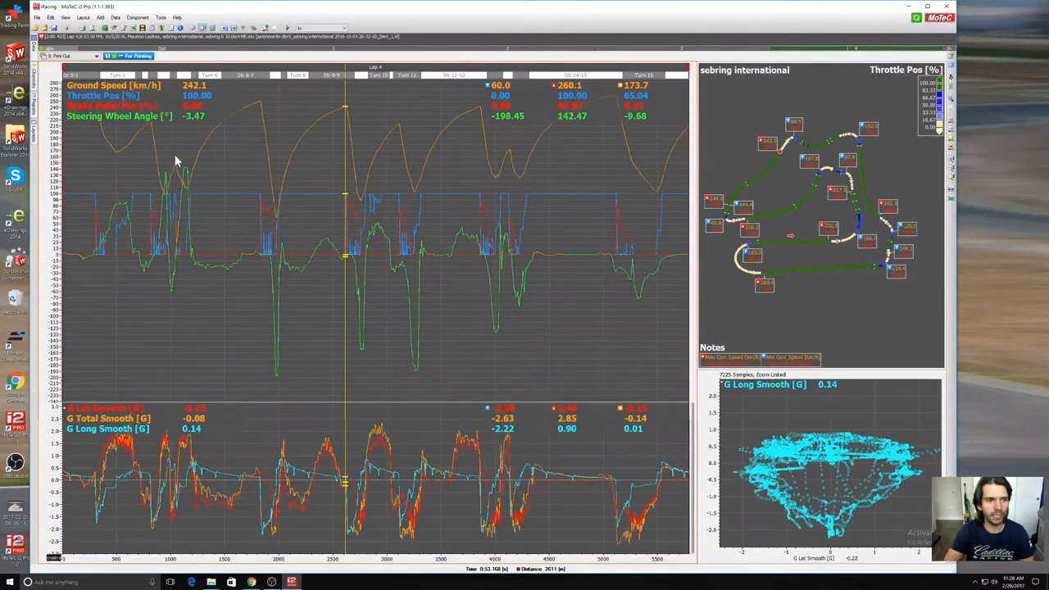
pyautogui.moveTo(455, 218); pyautogui.dragTo(109, 245)
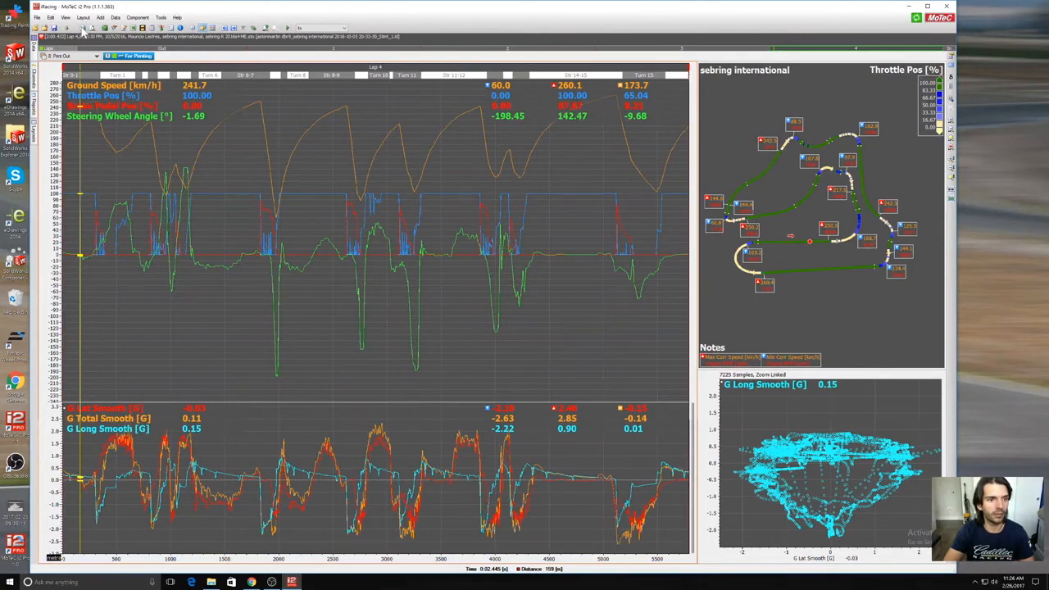
# Step: View the print settings without printing, and inspect the print preview of the For Printing sheet
pyautogui.click(83, 29)
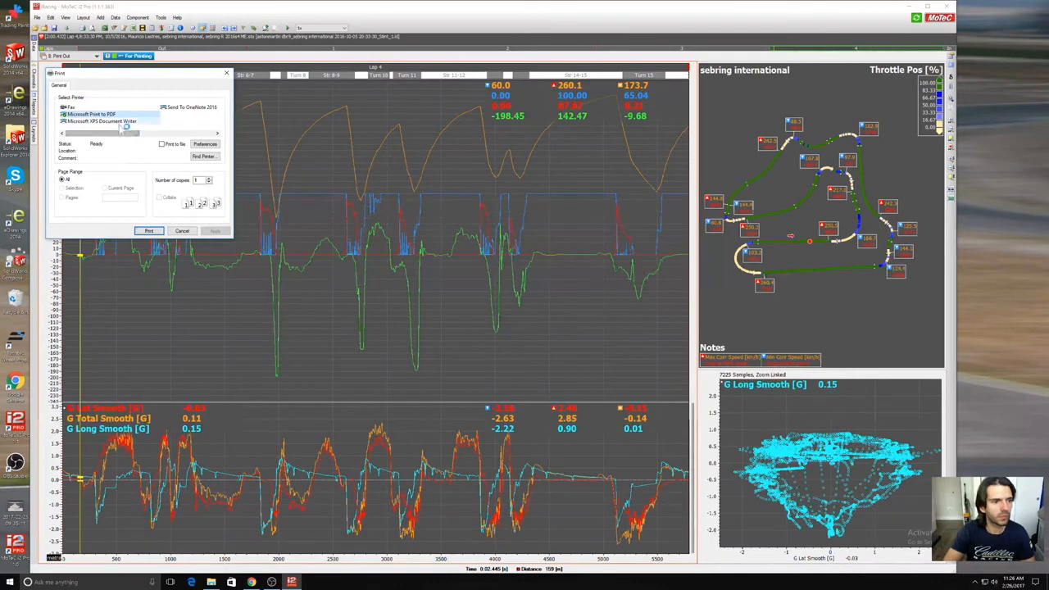
pyautogui.click(180, 231)
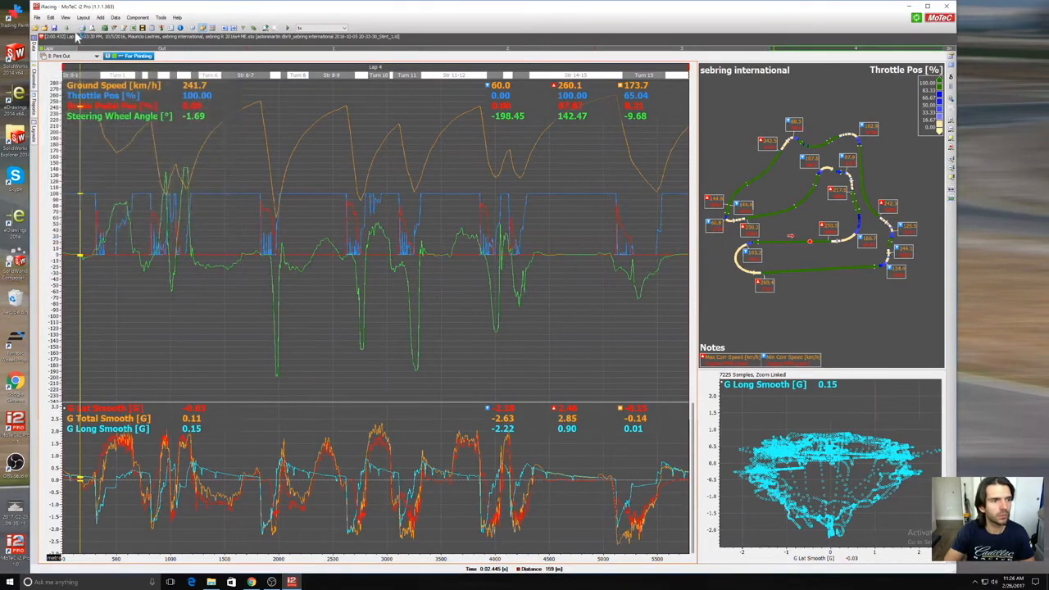
pyautogui.click(93, 30)
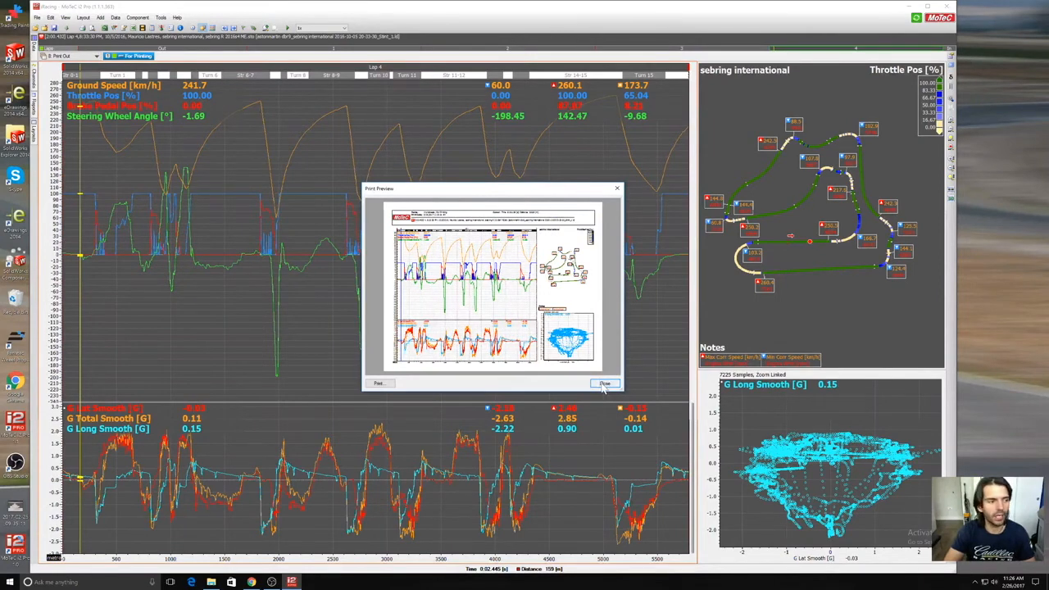
pyautogui.click(604, 384)
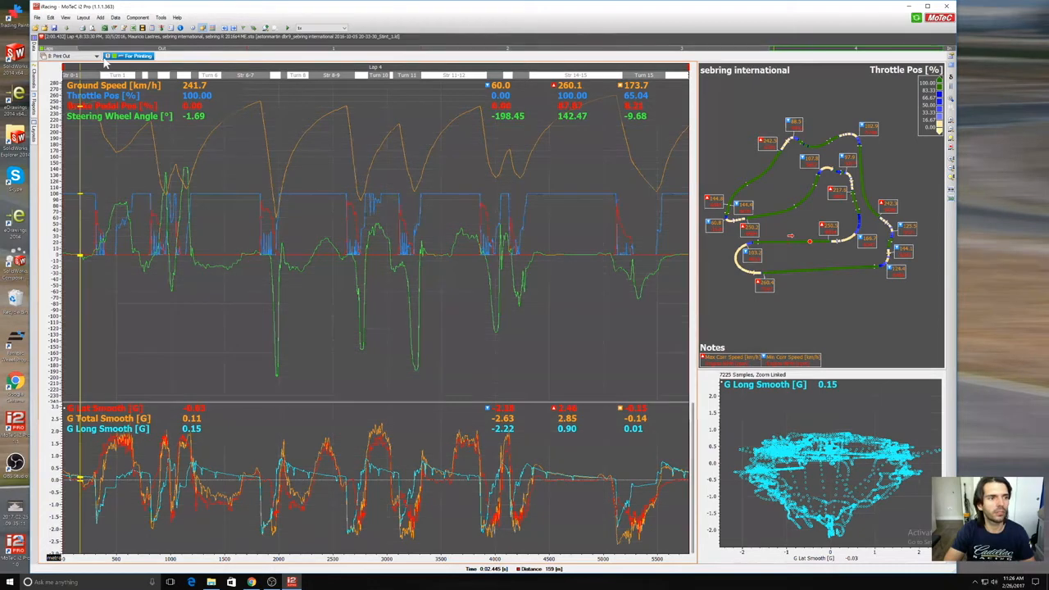
# Step: Look at the General workbook, and browse the Driver workbook through Section Times to the Driver Inputs sheet
pyautogui.click(96, 56)
pyautogui.click(66, 71)
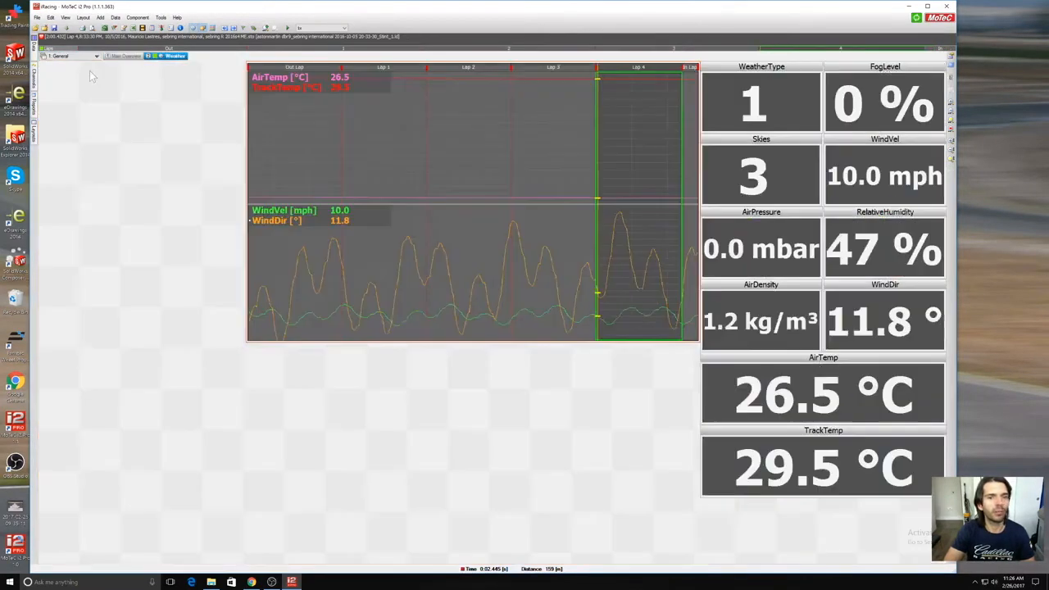
pyautogui.click(71, 61)
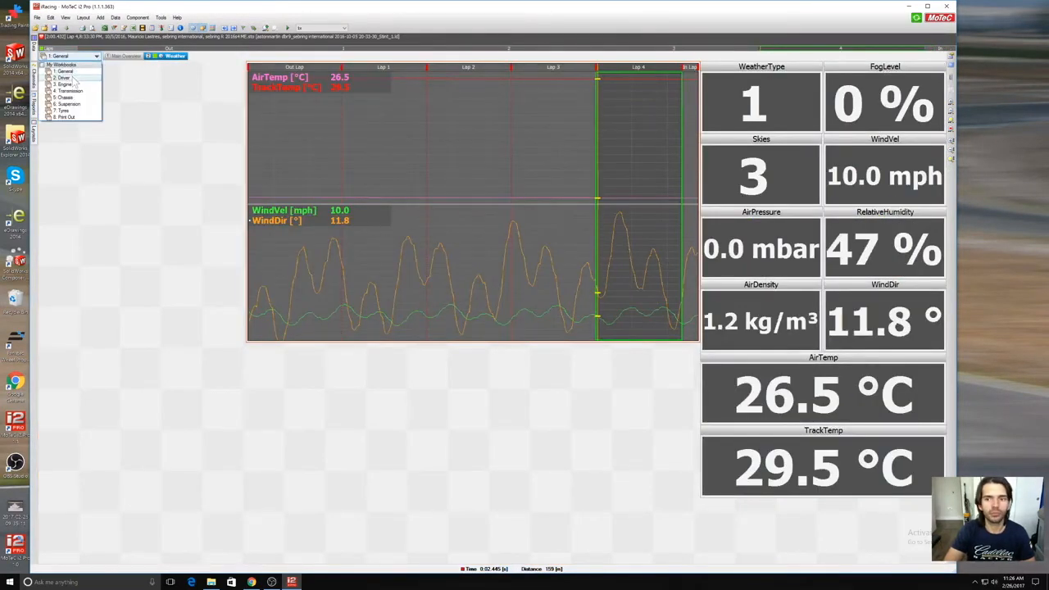
pyautogui.click(80, 80)
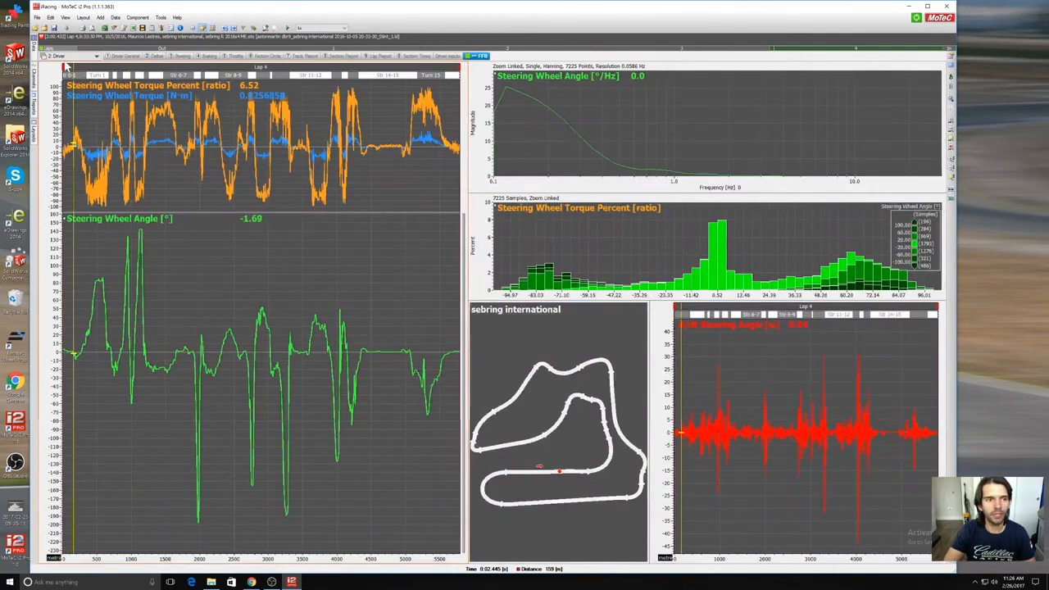
pyautogui.click(118, 56)
pyautogui.click(440, 58)
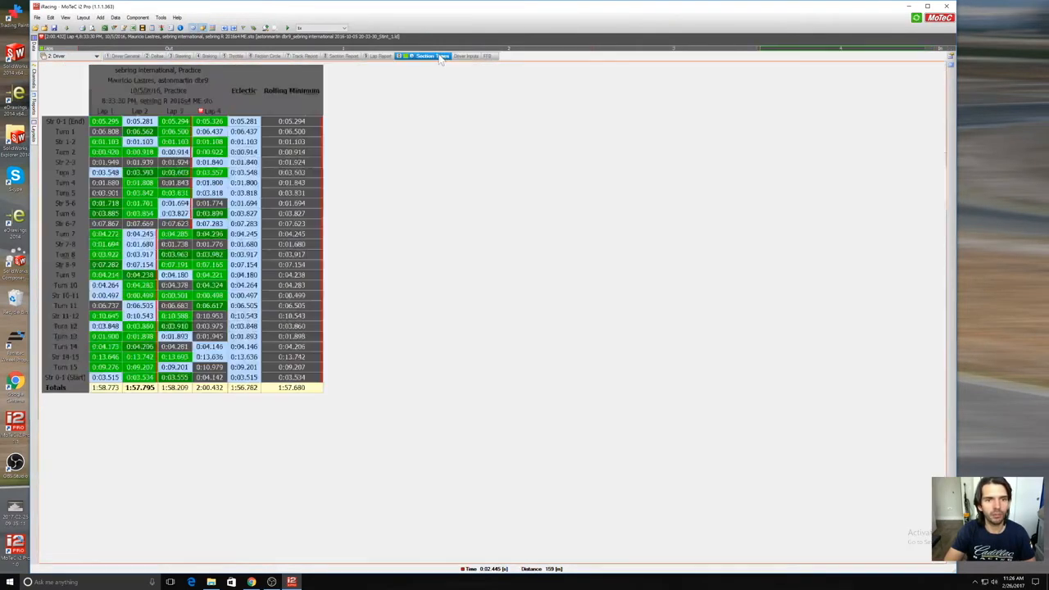
pyautogui.click(465, 56)
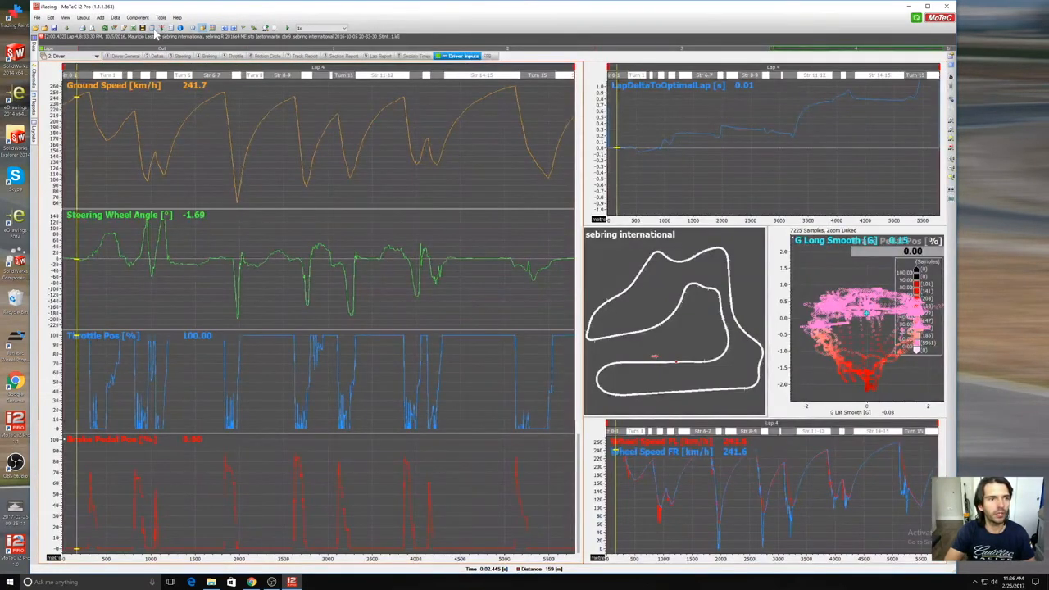
# Step: Open the Maths editor and review the MoTeC, Maths, Default maths and Temporary sources
pyautogui.click(153, 31)
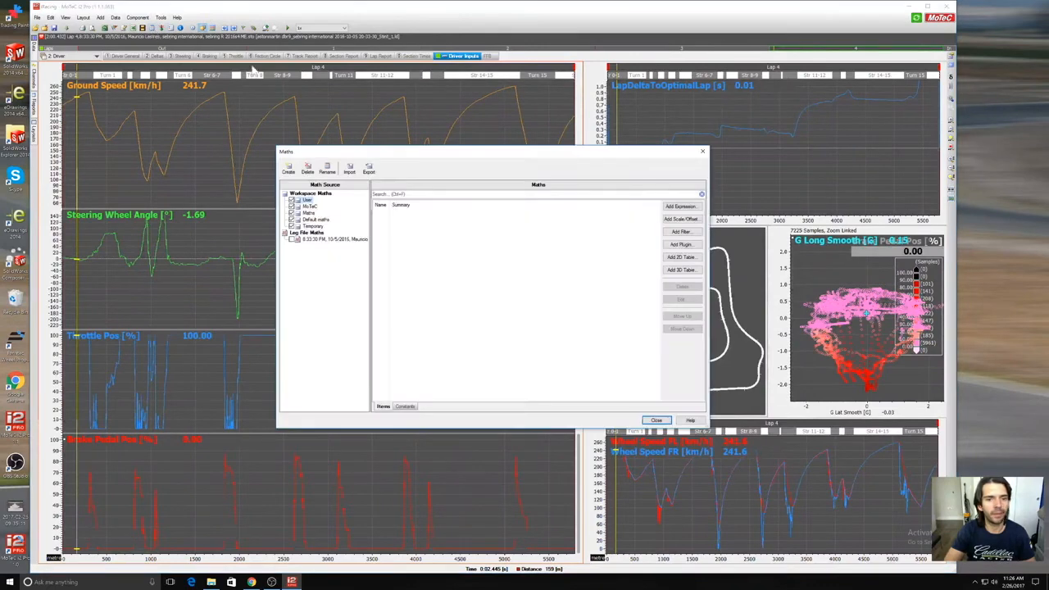
pyautogui.click(312, 207)
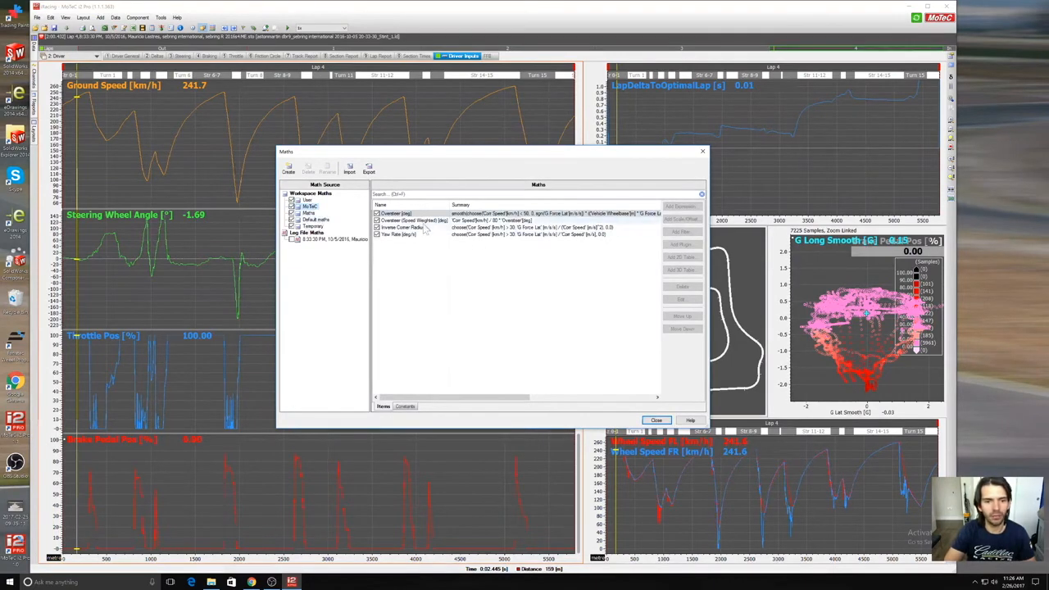
pyautogui.click(308, 214)
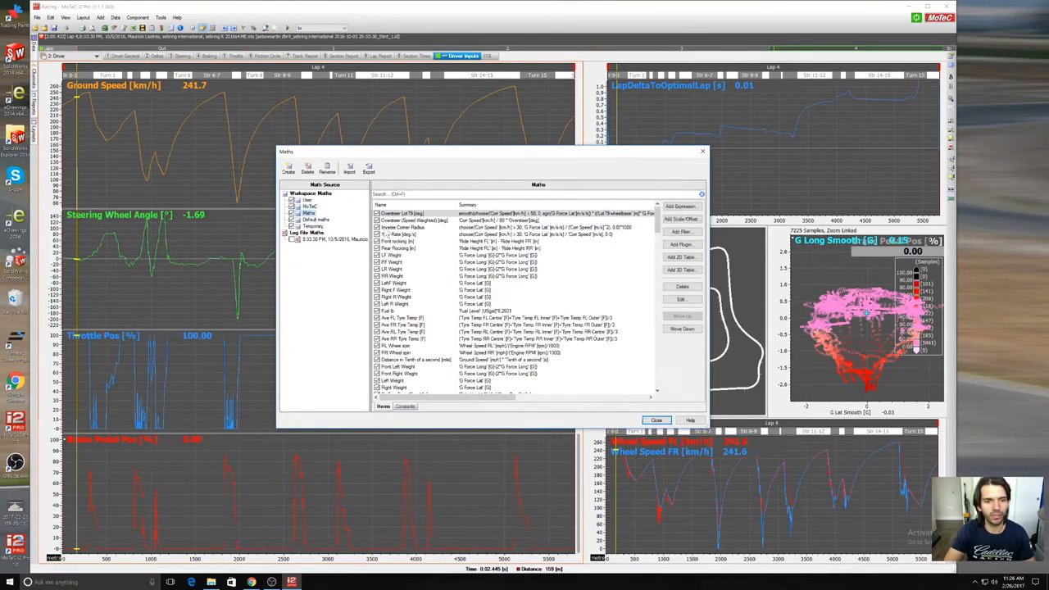
pyautogui.click(315, 220)
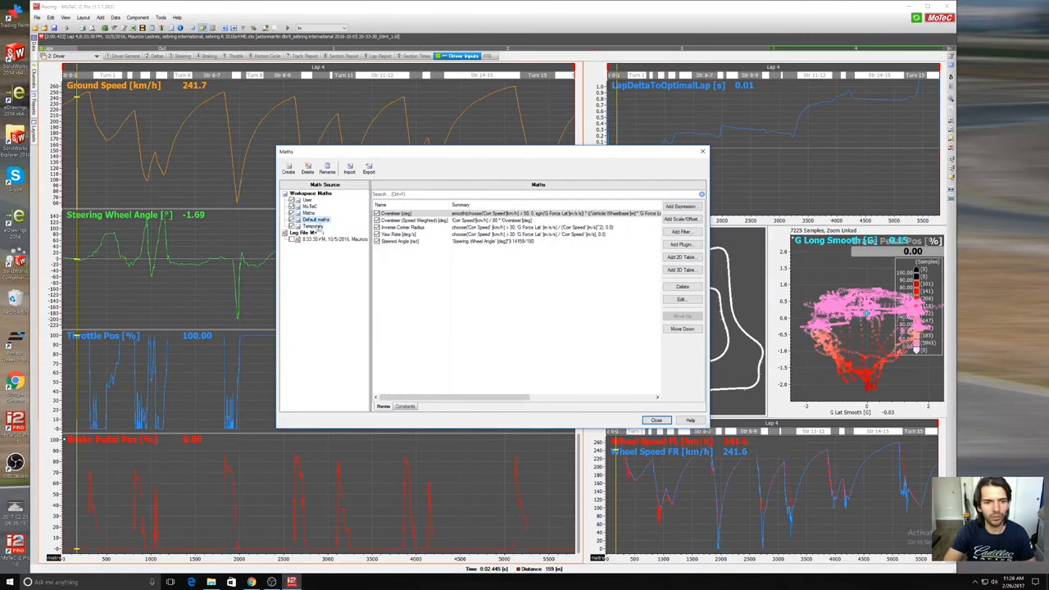
pyautogui.click(314, 227)
# Step: Examine the expressions in the Maths source down to the end of its list, and close the Maths editor
pyautogui.click(307, 214)
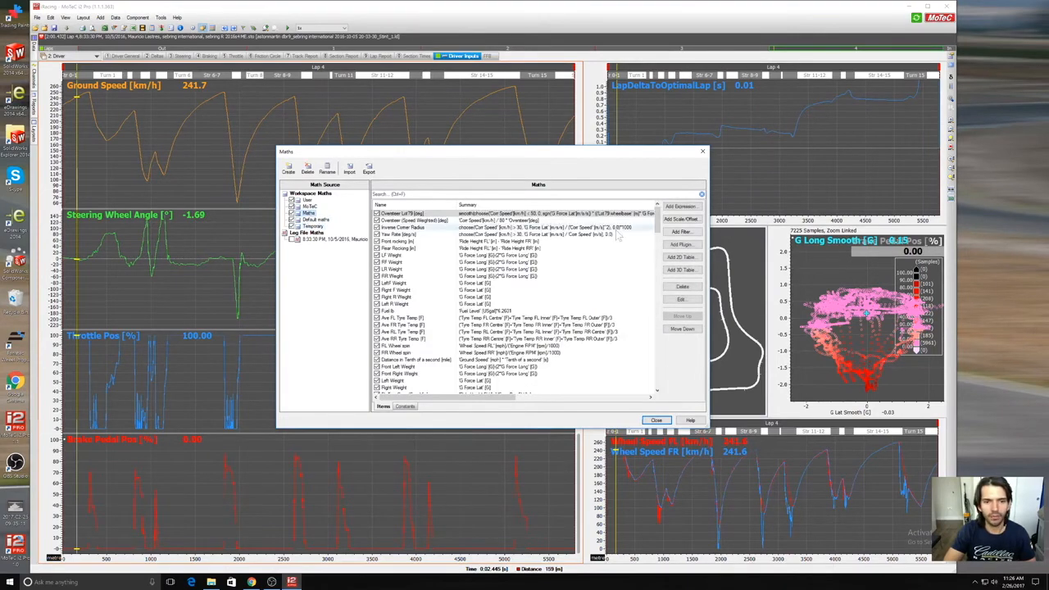
pyautogui.moveTo(657, 216); pyautogui.dragTo(695, 382)
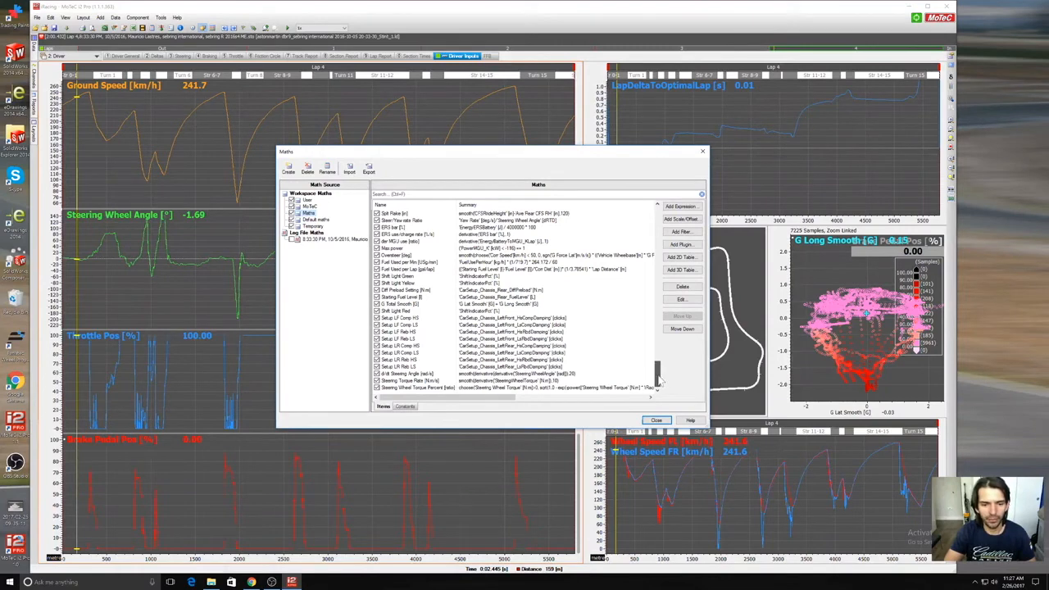
pyautogui.moveTo(660, 373)
pyautogui.mouseDown()
pyautogui.moveTo(663, 338)
pyautogui.moveTo(661, 380)
pyautogui.mouseUp()
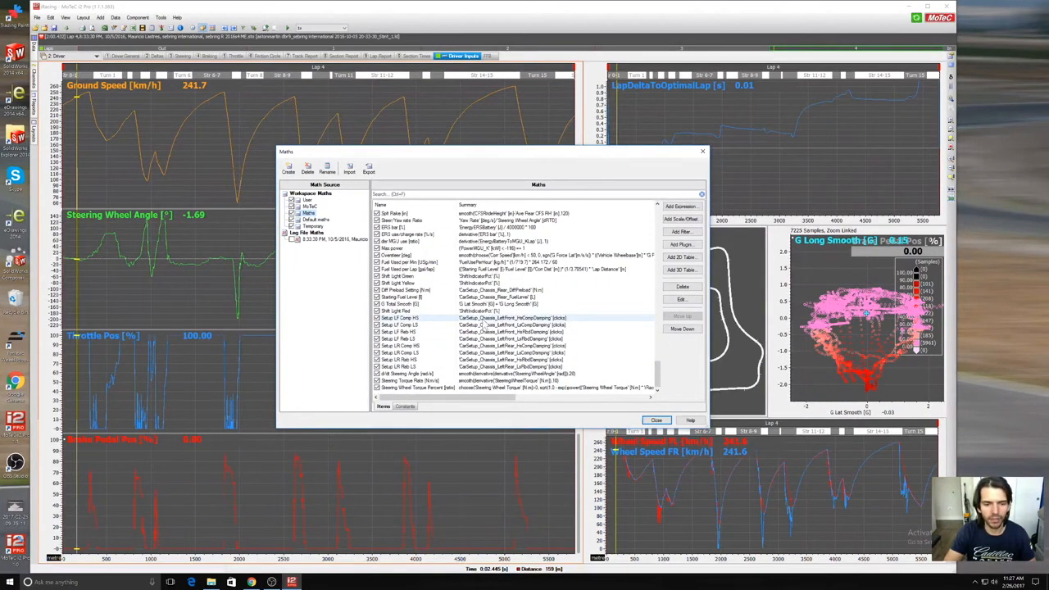
pyautogui.click(656, 420)
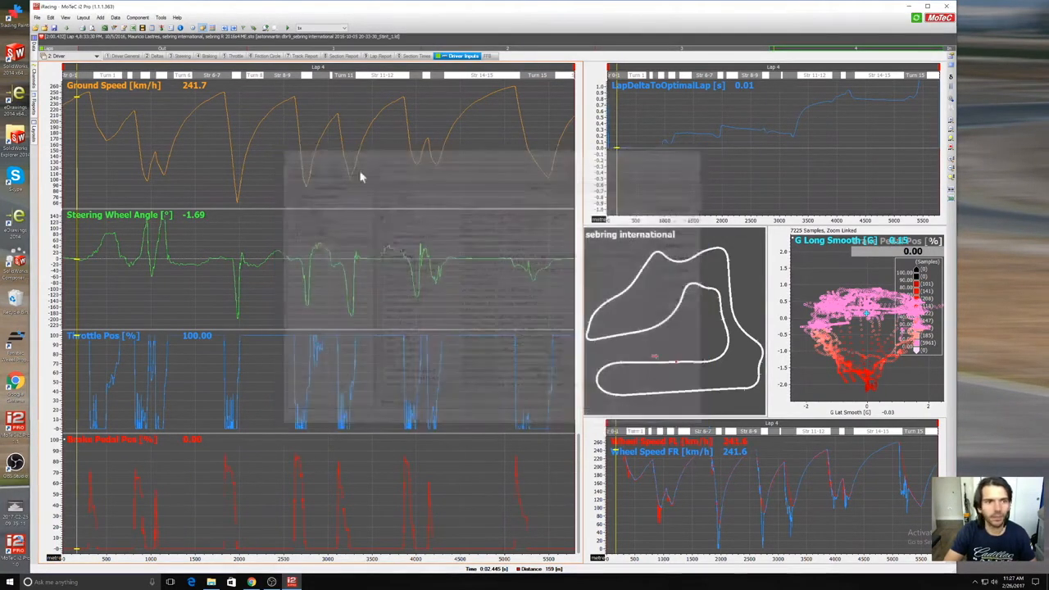
# Step: Show the Susp Histo sheet of the Suspension workbook and select the Setup LF Reb HS gauge
pyautogui.click(56, 57)
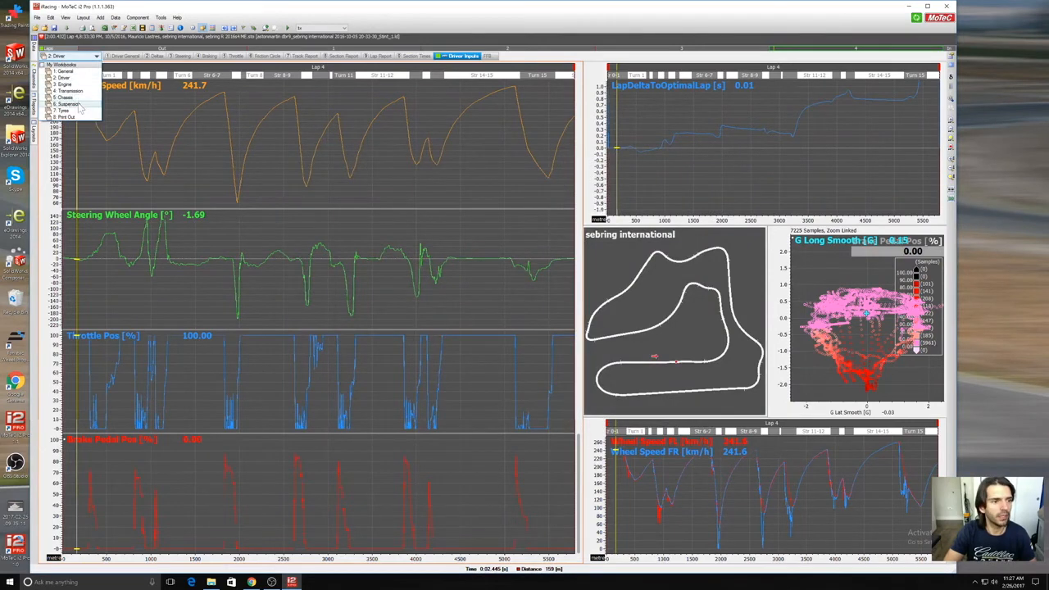
pyautogui.click(48, 106)
pyautogui.click(210, 57)
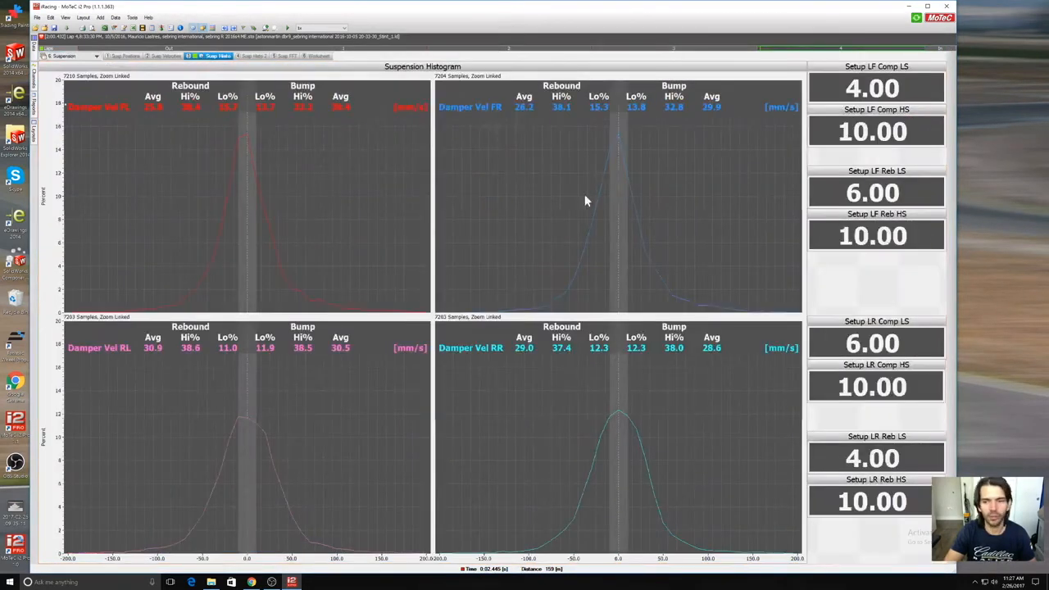
pyautogui.click(871, 237)
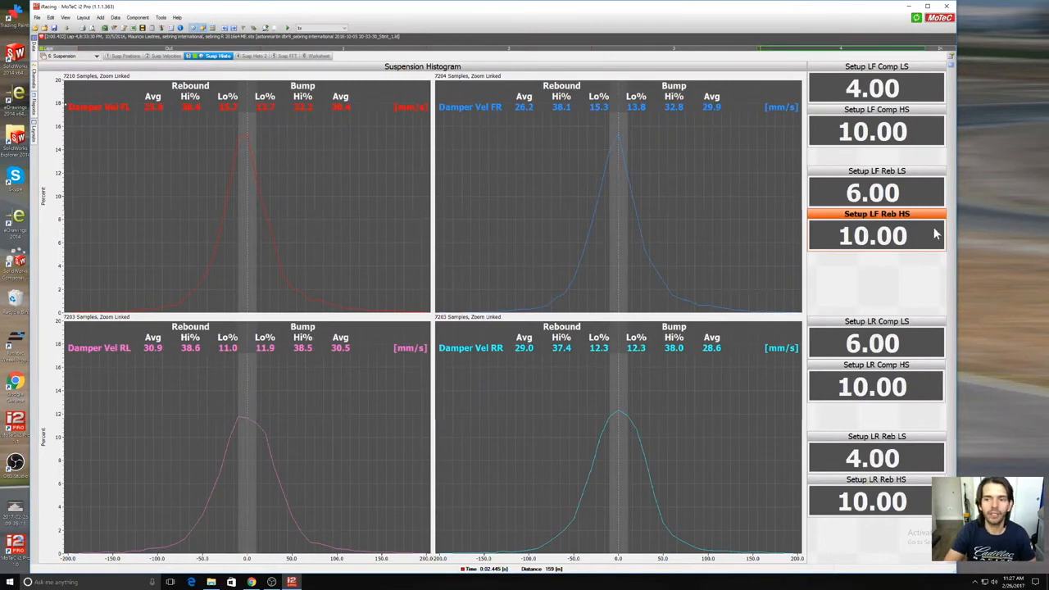
# Step: Open the Setup LF Comp HS expression from the Maths source in the Math Expression Editor
pyautogui.click(153, 29)
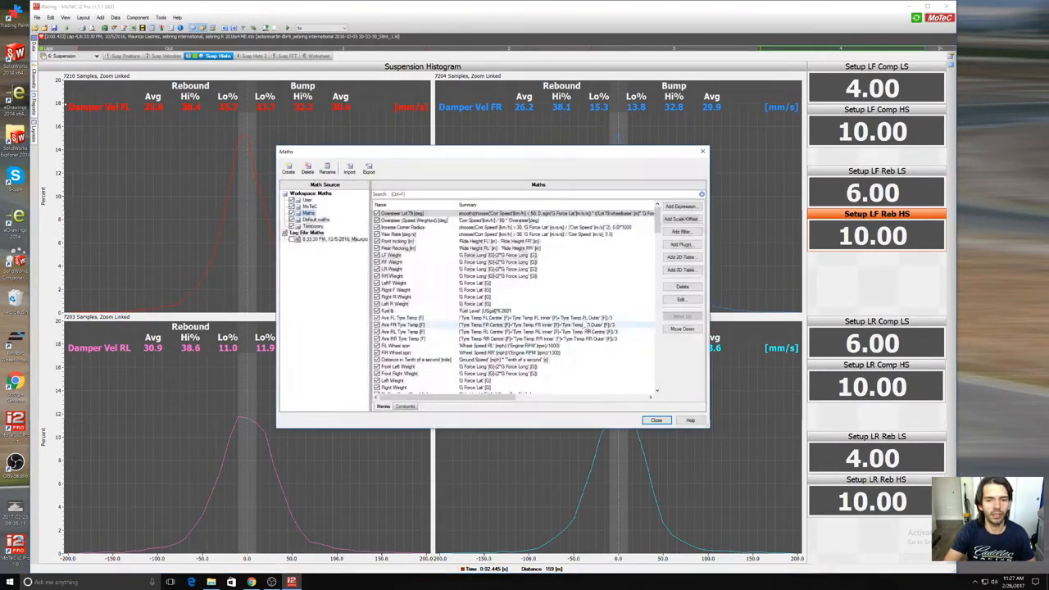
pyautogui.scroll(-1, 597, 241)
pyautogui.moveTo(661, 262); pyautogui.dragTo(676, 393)
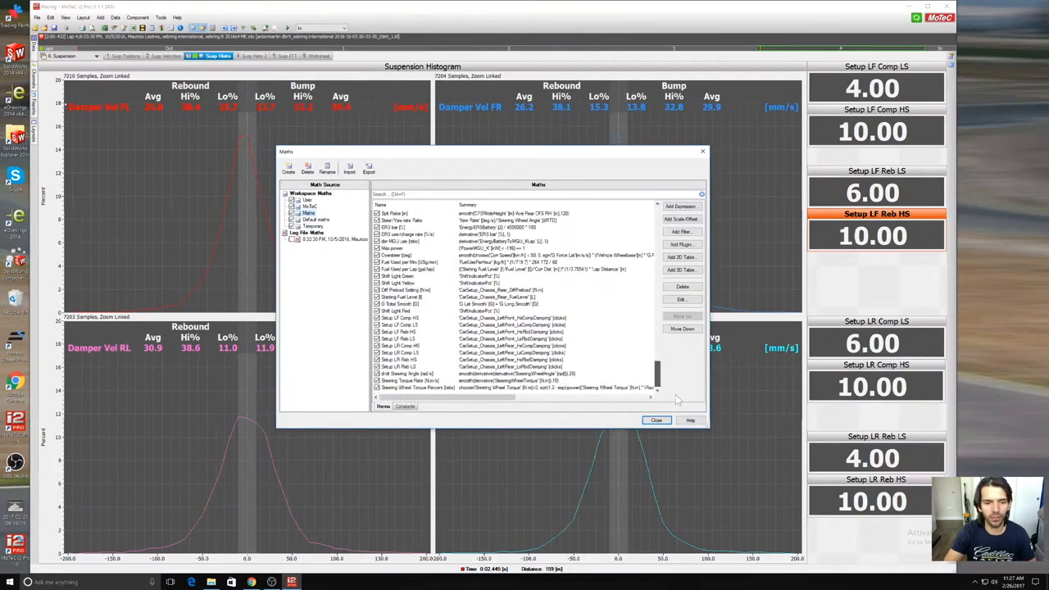
pyautogui.click(533, 318)
pyautogui.doubleClick(533, 320)
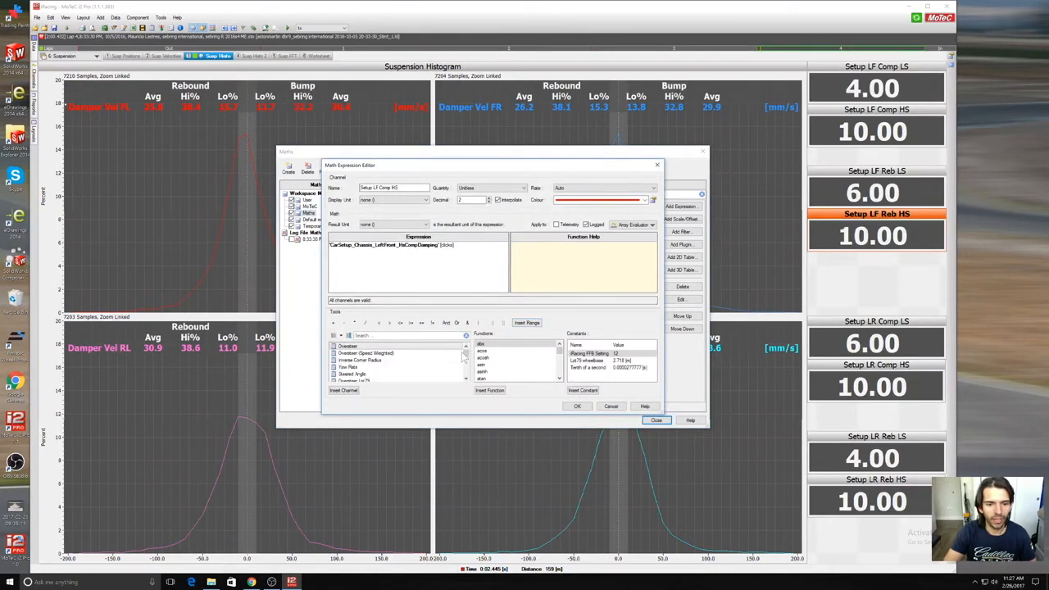
# Step: Examine the CarSetup_Chassis channels and the name field for Setup LF Comp HS, and accept the expression as is and close the Maths editor
pyautogui.moveTo(465, 353); pyautogui.dragTo(465, 373)
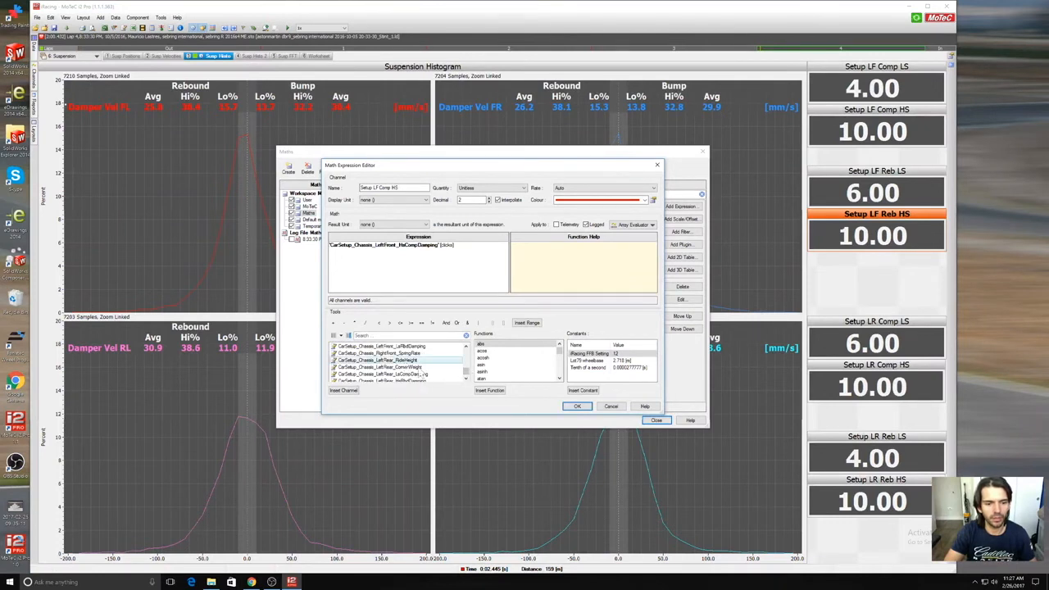
pyautogui.click(465, 378)
pyautogui.click(465, 378)
pyautogui.click(465, 378)
pyautogui.click(465, 378)
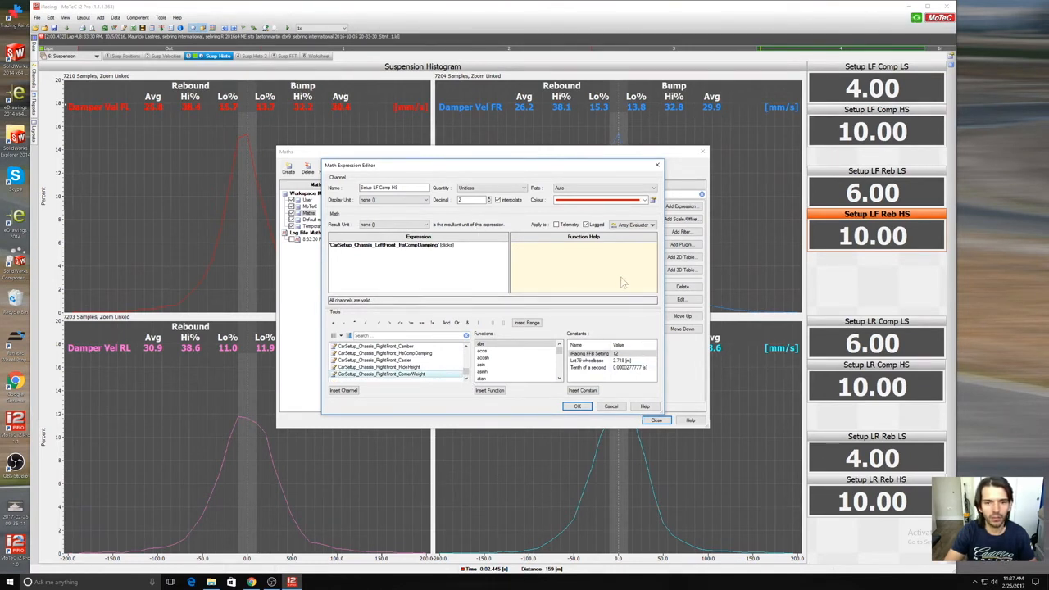
pyautogui.click(410, 188)
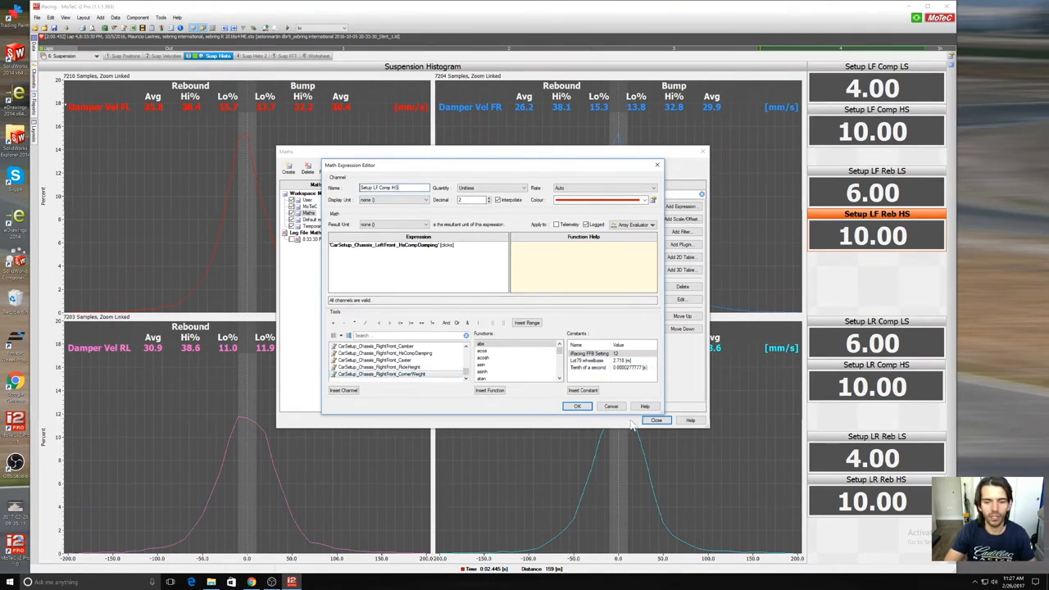
pyautogui.click(577, 407)
pyautogui.click(655, 420)
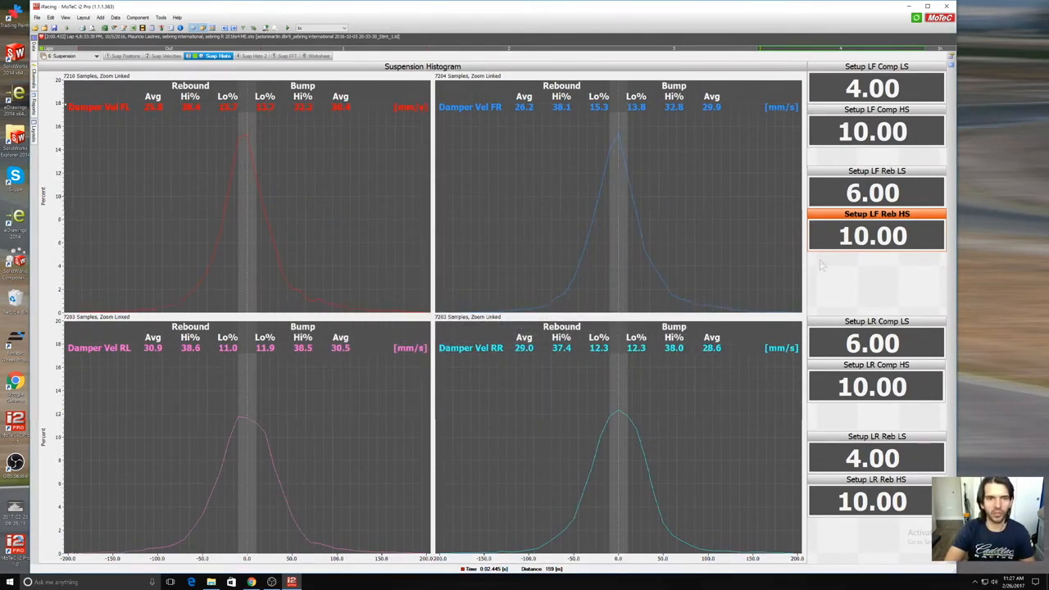
# Step: Add a numeric gauge in the empty space below the Setup LF Reb HS gauge
pyautogui.rightClick(863, 274)
pyautogui.moveTo(884, 277)
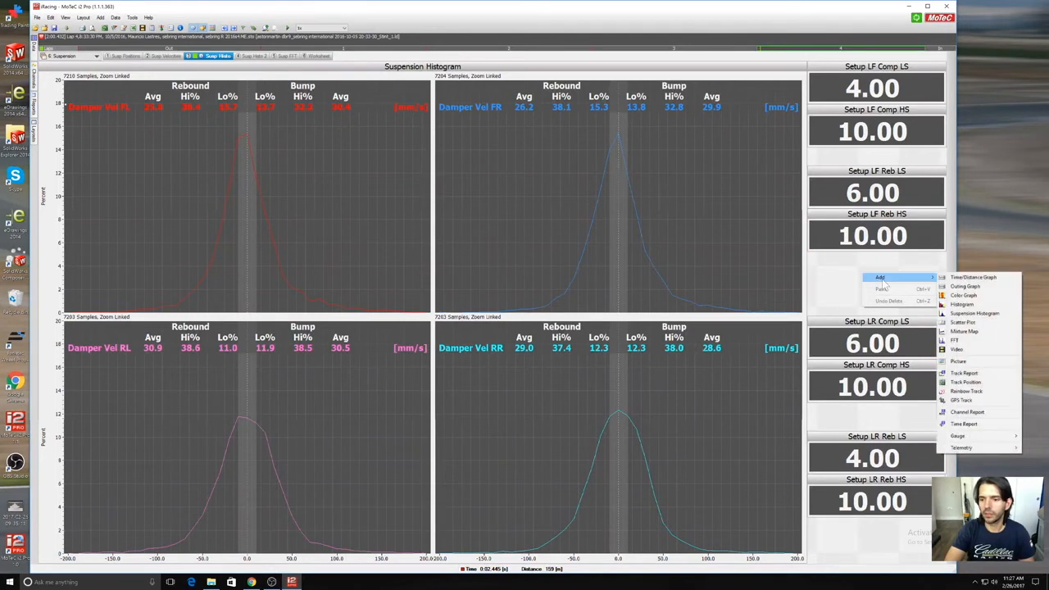
pyautogui.moveTo(968, 436)
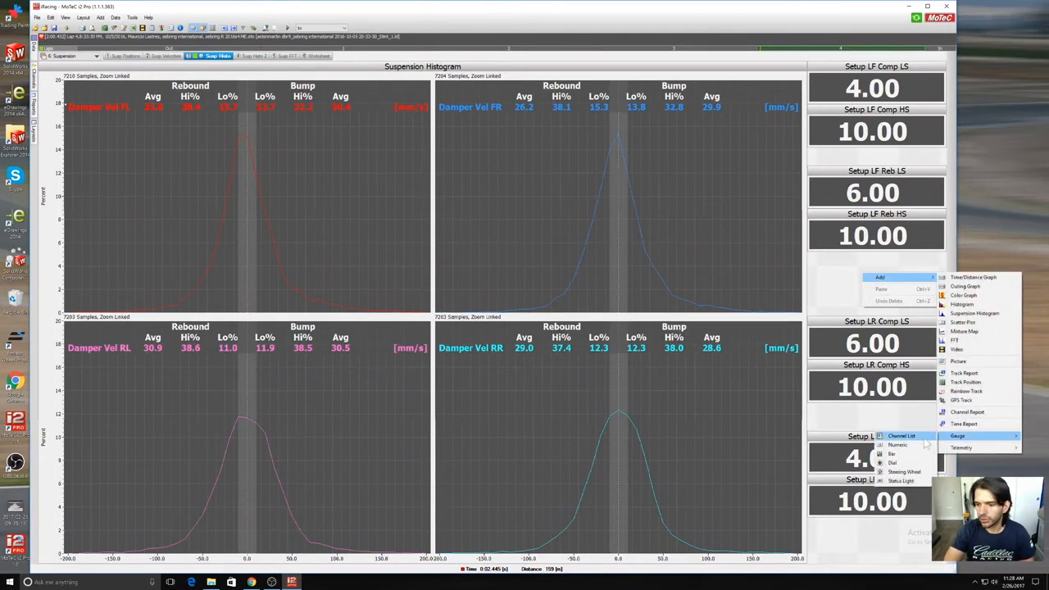
pyautogui.click(902, 445)
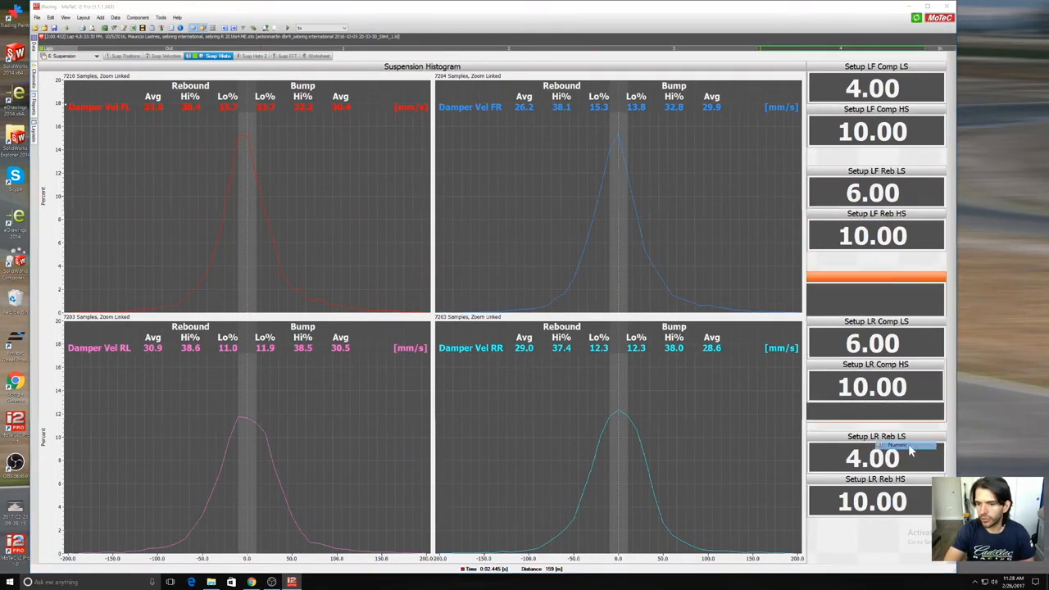
# Step: Browse the channel list, assign the OnPitRoad channel to the new numeric gauge and accept its properties
pyautogui.click(530, 244)
pyautogui.moveTo(552, 235); pyautogui.dragTo(553, 322)
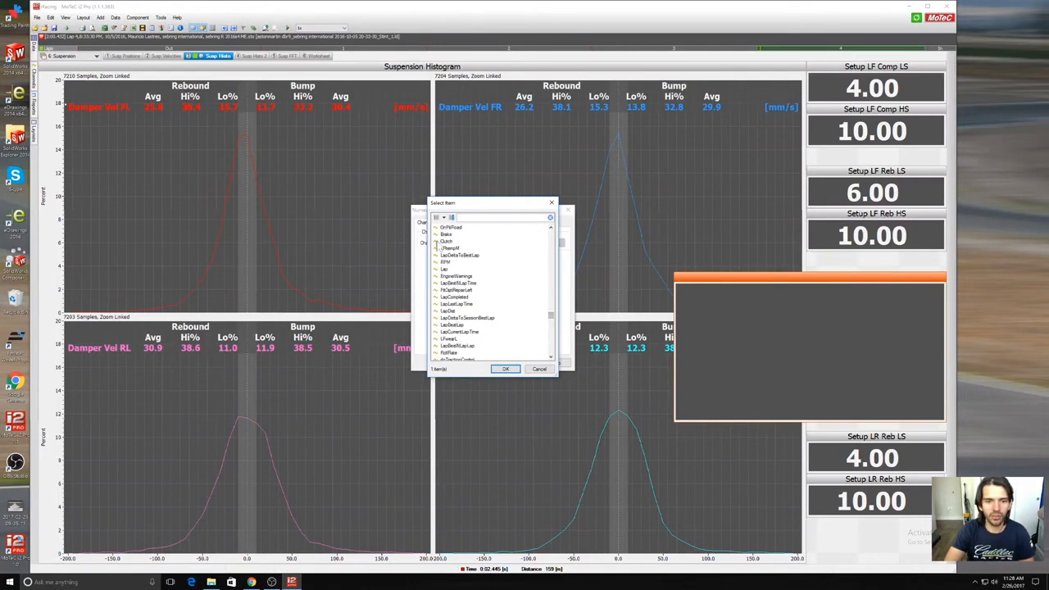
pyautogui.moveTo(552, 319)
pyautogui.mouseDown()
pyautogui.moveTo(554, 258)
pyautogui.moveTo(551, 353)
pyautogui.moveTo(551, 328)
pyautogui.mouseUp()
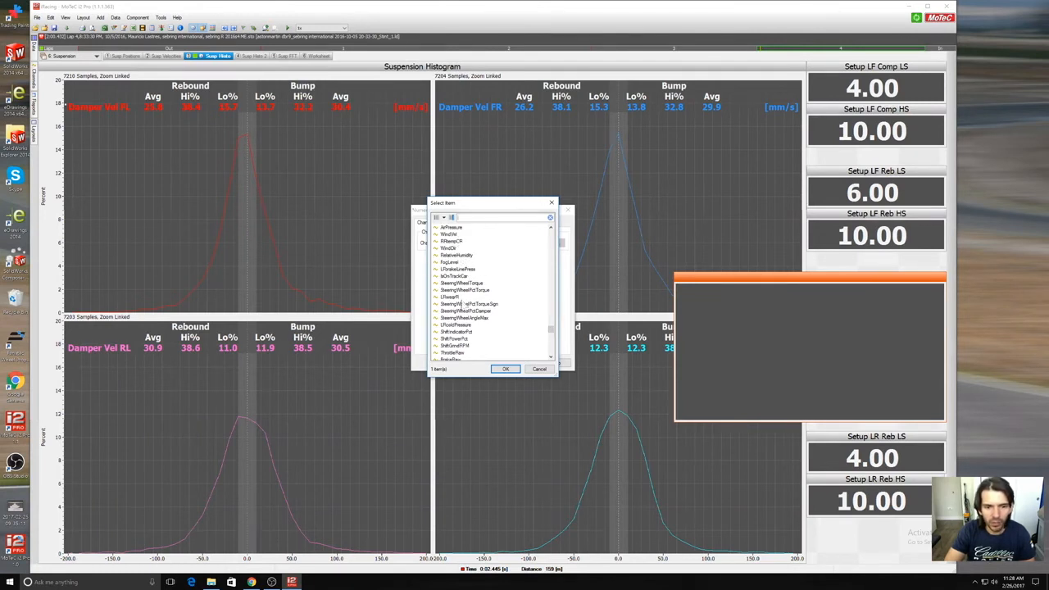
pyautogui.moveTo(554, 331); pyautogui.dragTo(555, 322)
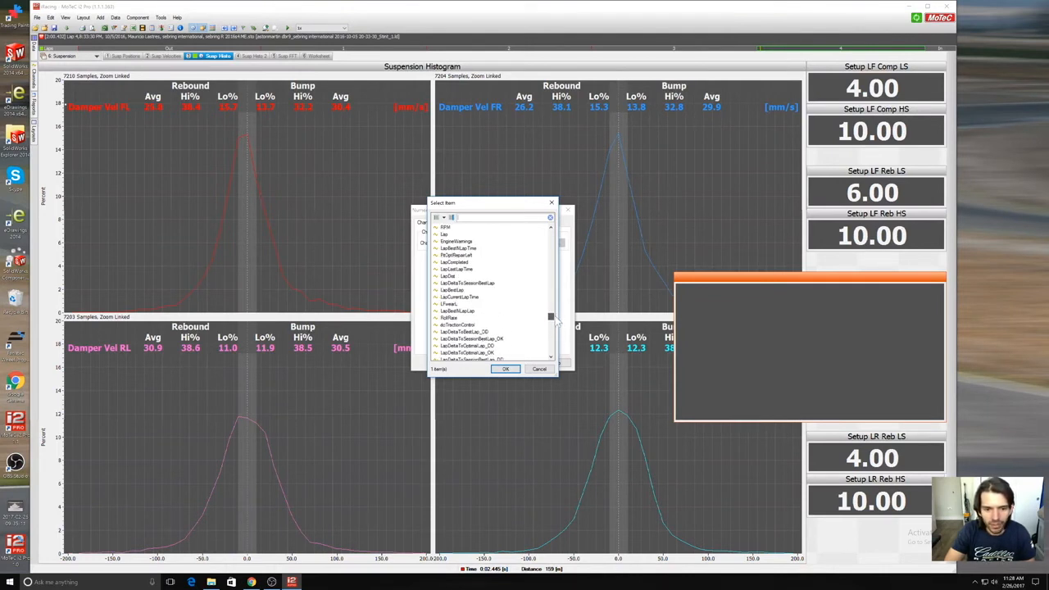
pyautogui.moveTo(557, 321); pyautogui.dragTo(555, 318)
pyautogui.doubleClick(452, 277)
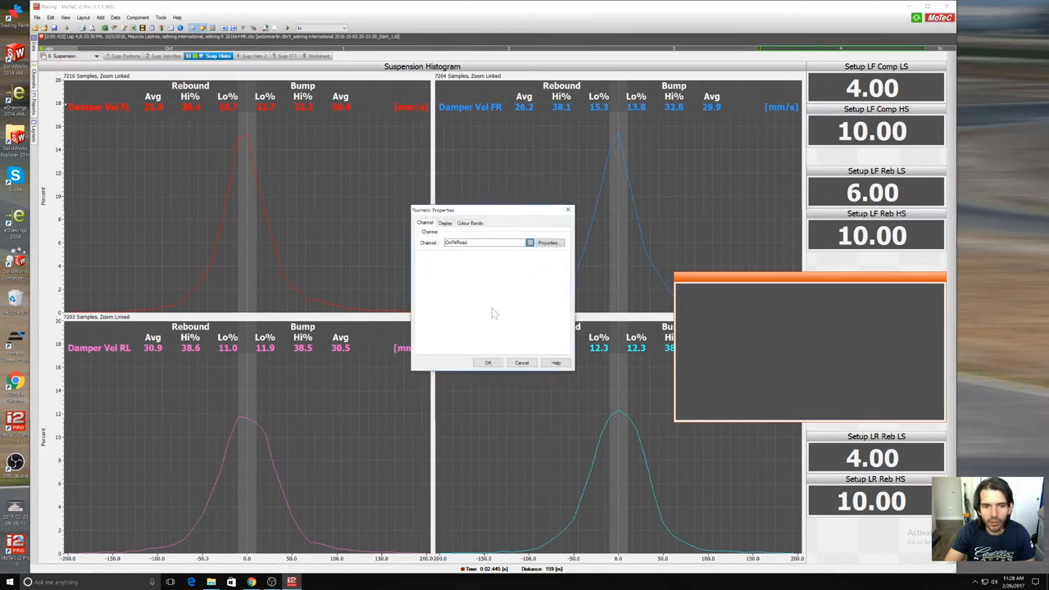
pyautogui.click(494, 364)
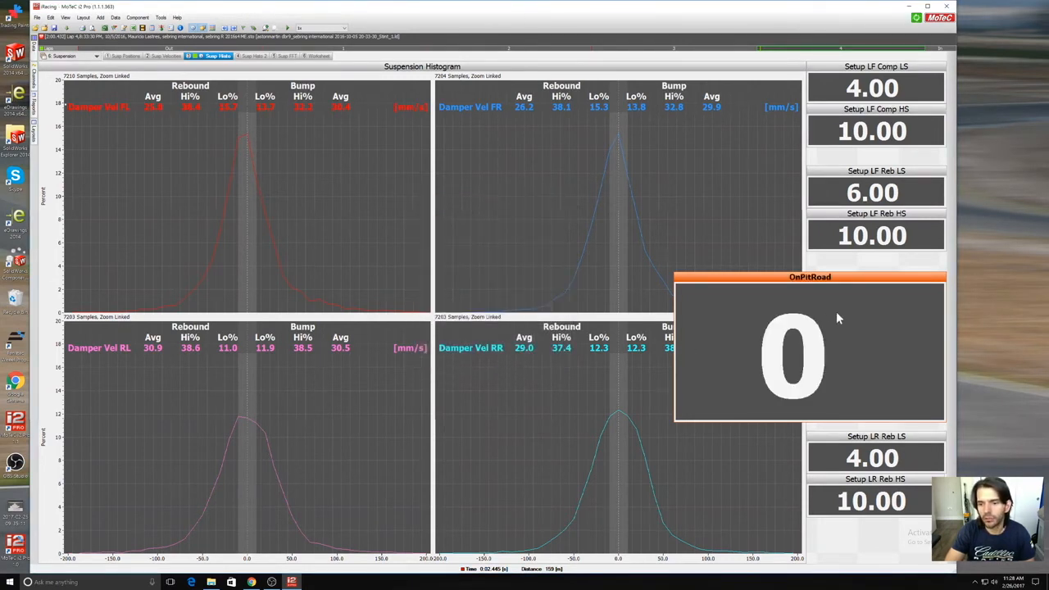
# Step: Delete the OnPitRoad gauge from the Susp Histo sheet
pyautogui.rightClick(795, 306)
pyautogui.click(828, 377)
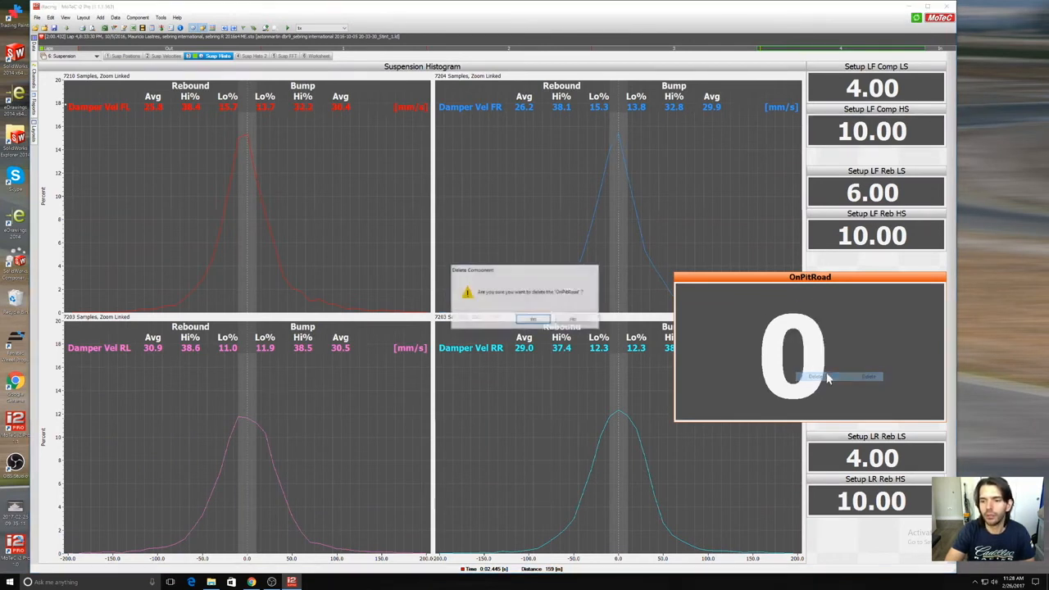
pyautogui.click(534, 319)
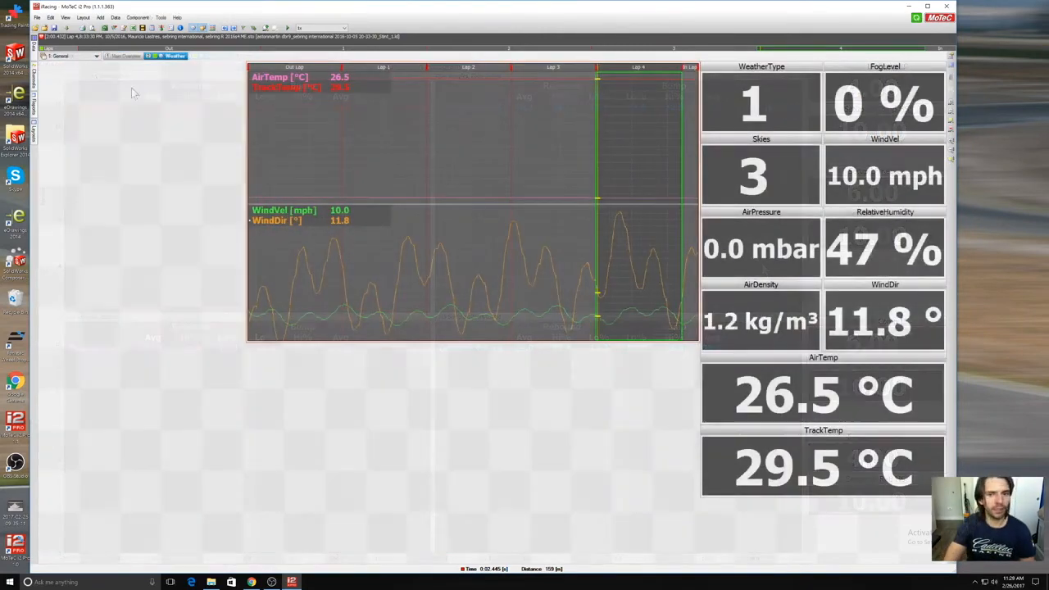
# Step: Show the overview sheet of the General workbook
pyautogui.click(124, 56)
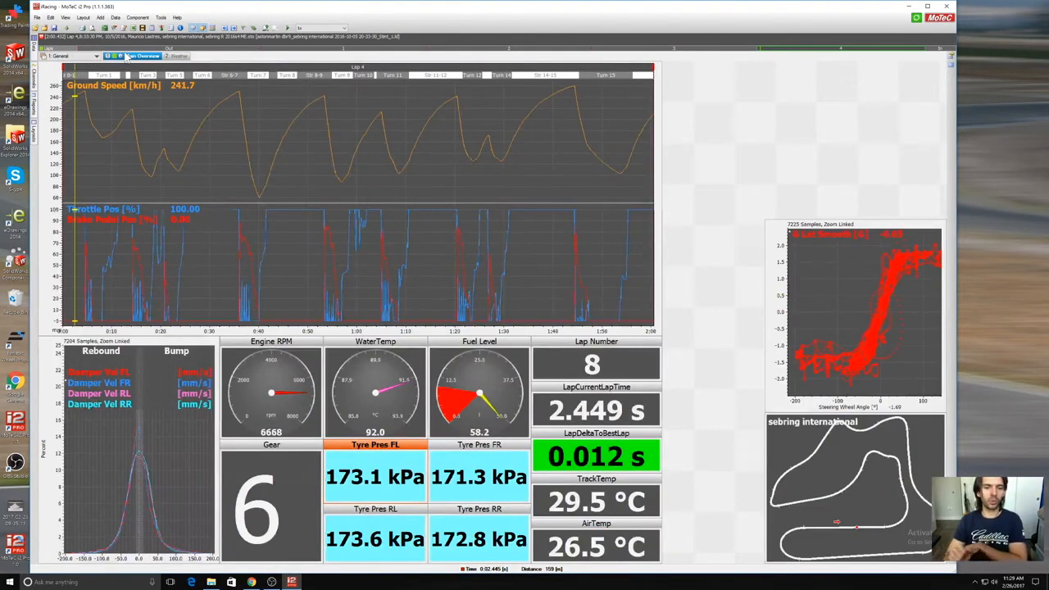